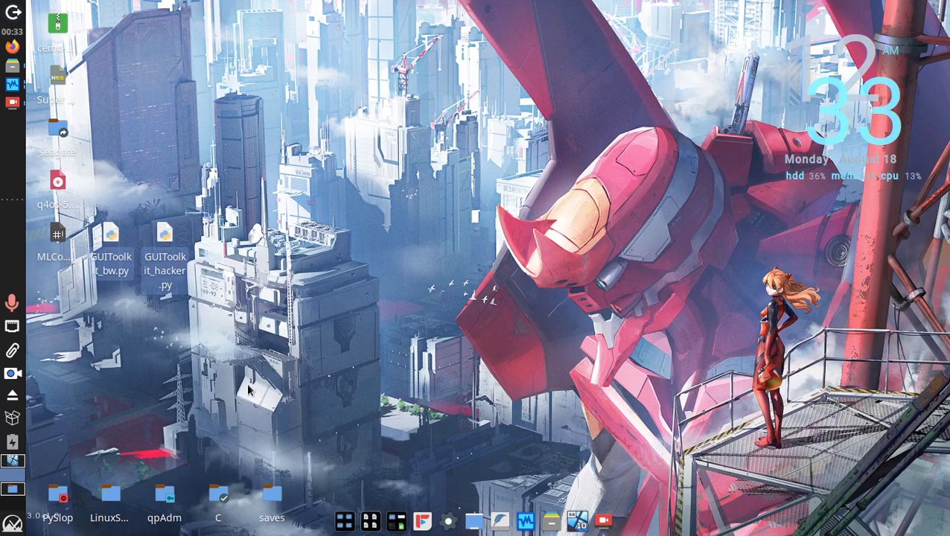
Open a terminal in the Desktop folder from the desktop's right-click menu
right_click(184, 374)
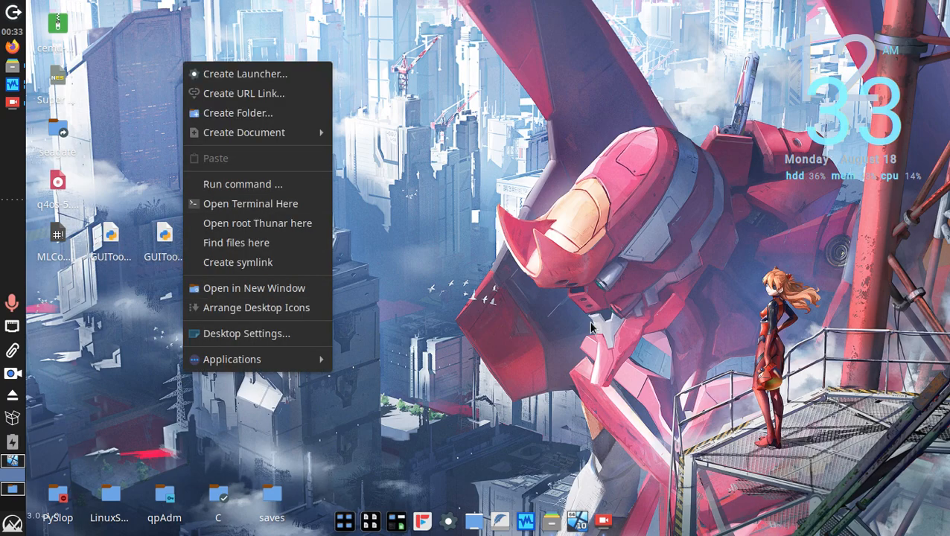
left_click(248, 203)
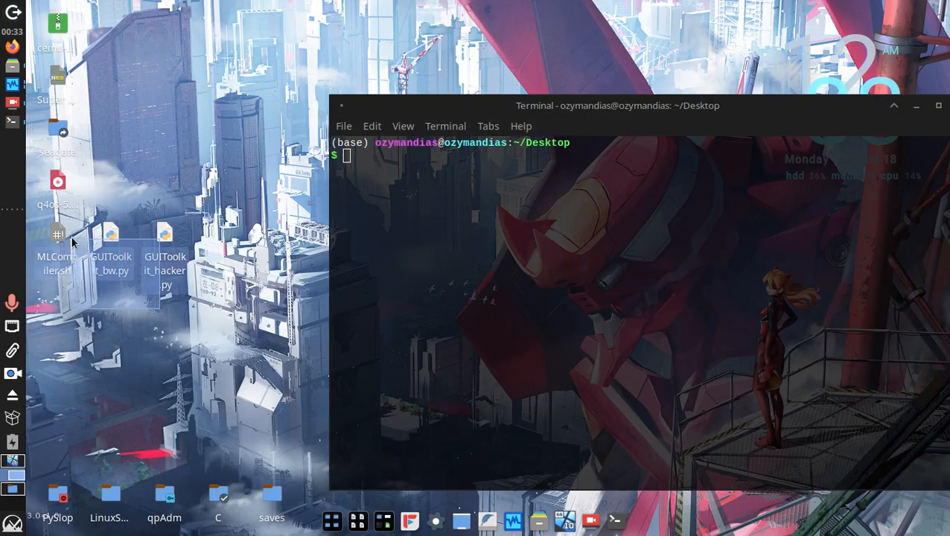
left_click_drag(72, 239, 72, 236)
left_click(518, 131)
left_click(430, 216)
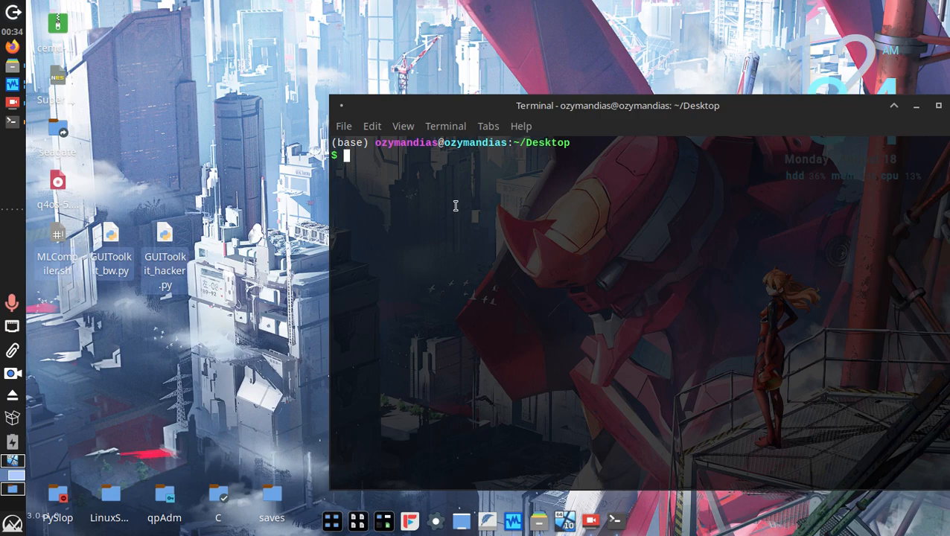
left_click(281, 336)
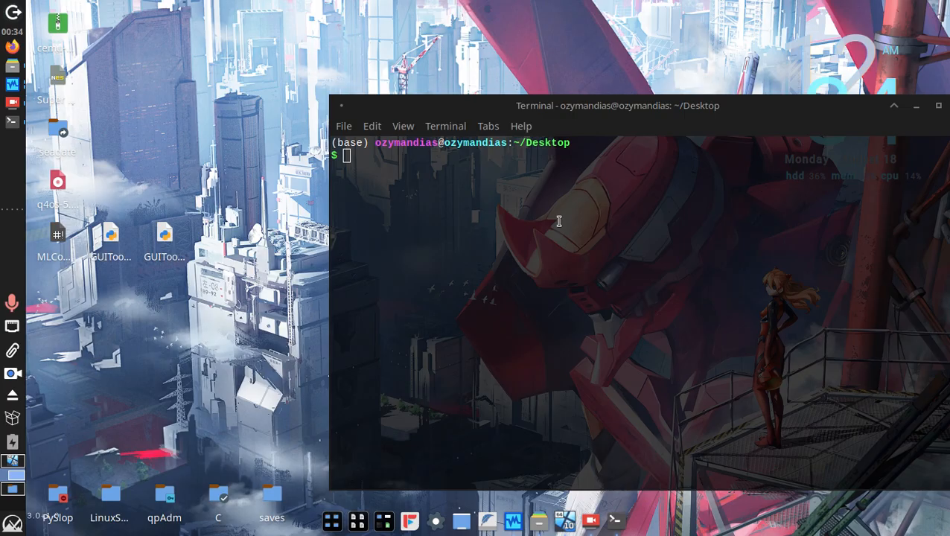
left_click(790, 320)
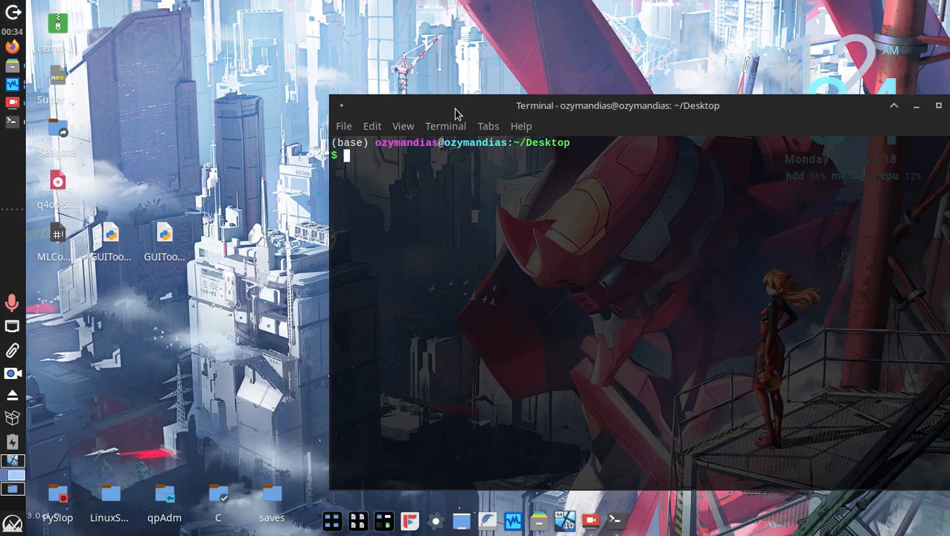
left_click_drag(113, 284, 319, 426)
left_click(500, 221)
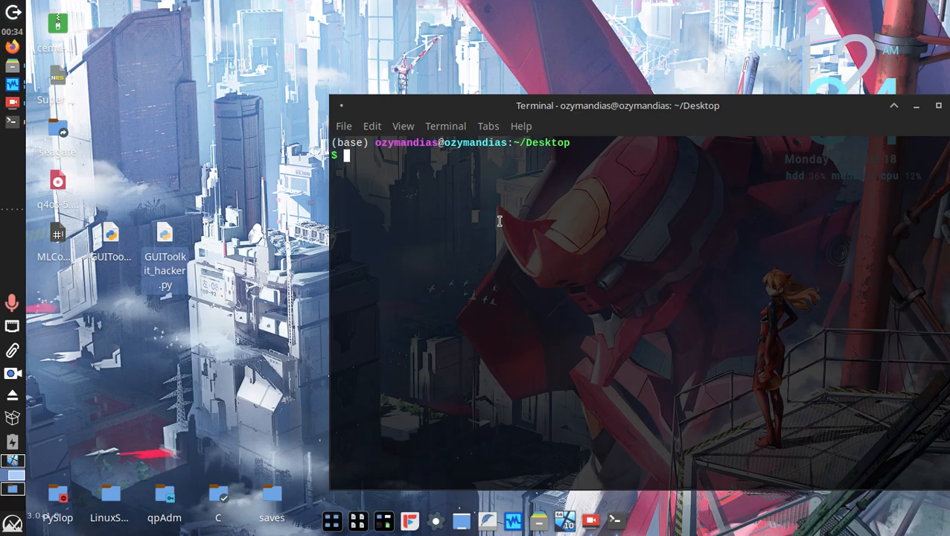
Run 'sudo bash MLCompiler.sh' and enter the sudo password when prompted
type("sudo bash")
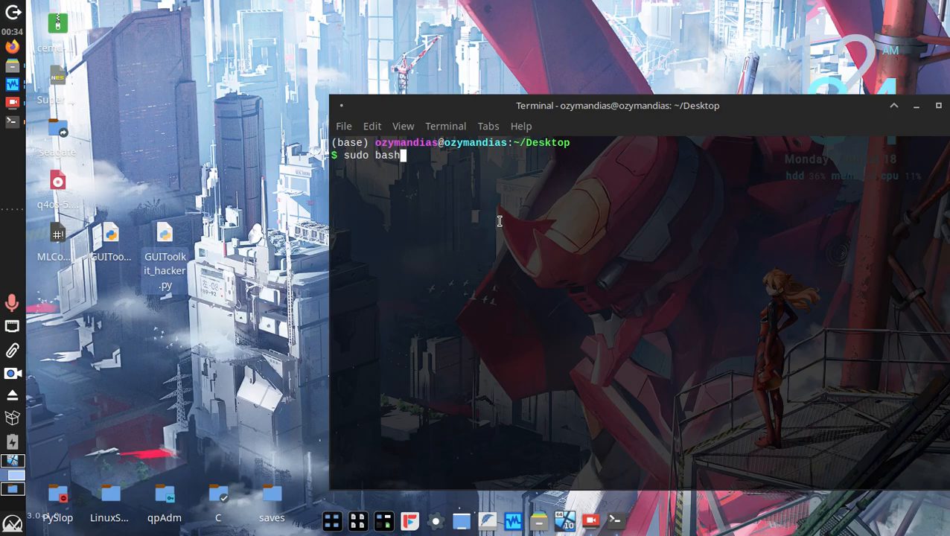
type(" MLCompiler.sh")
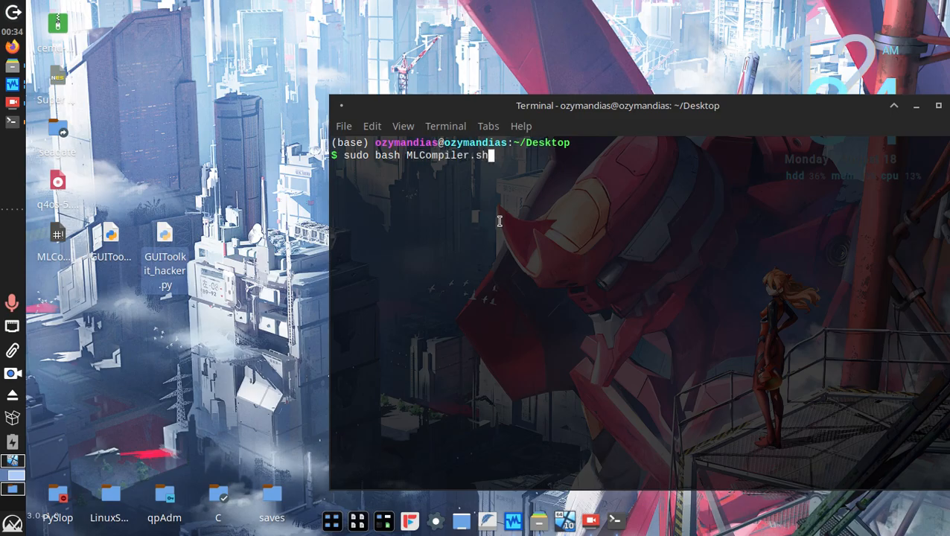
key("Return")
type("*********")
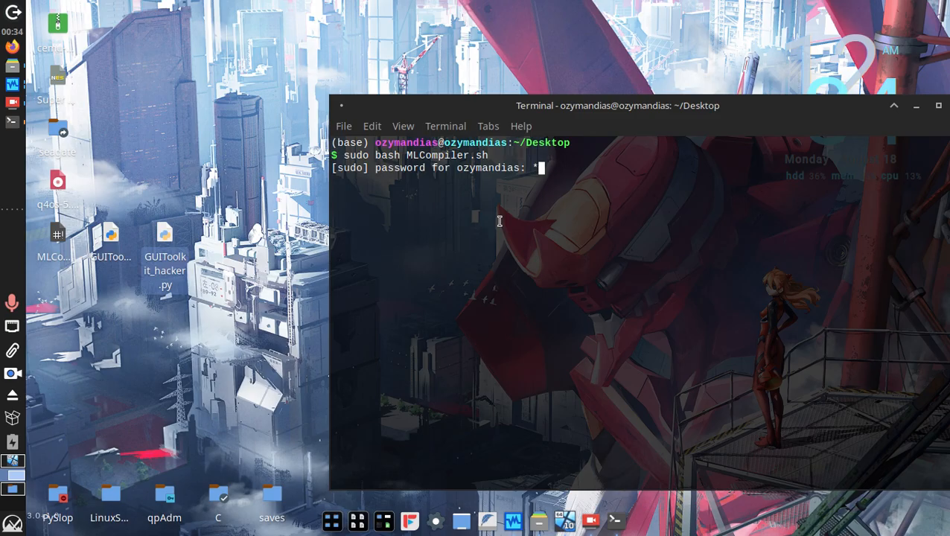
type("*******")
key("Return")
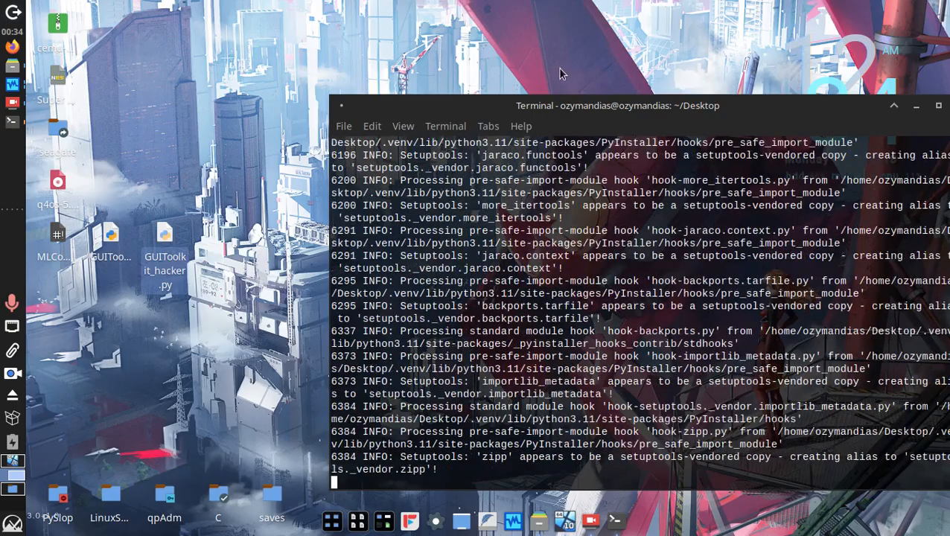
Select a file path in the build output, then select and deselect the two GUIToolkit desktop icons
double_click(534, 344)
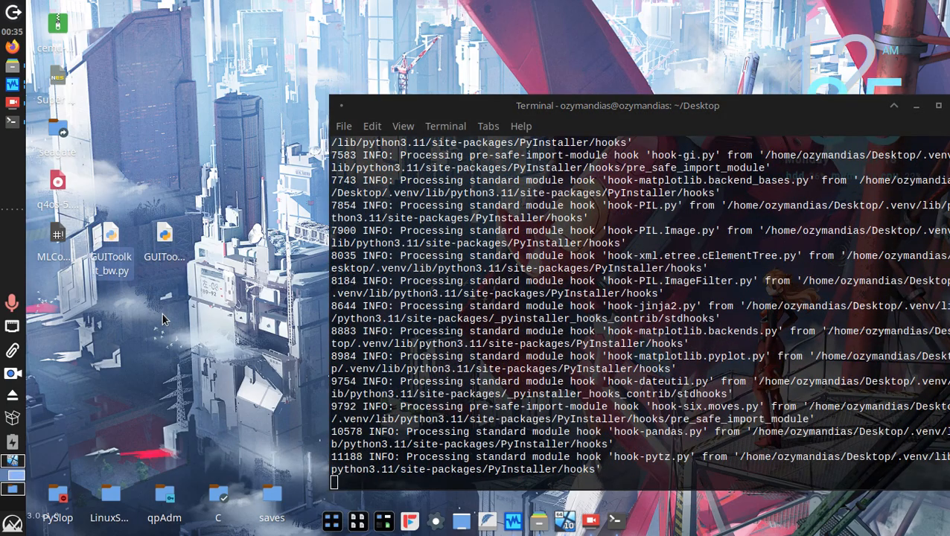
left_click_drag(186, 319, 96, 201)
left_click(148, 154)
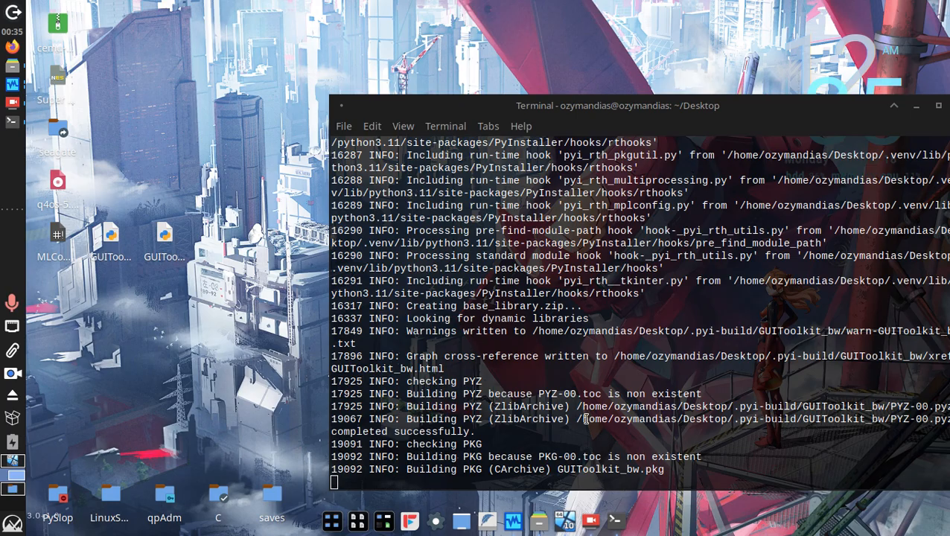
Scroll up and down through the terminal to review the PyInstaller build log
left_click_drag(586, 445, 625, 246)
scroll(714, 201, "up", 3)
scroll(722, 175, "down", 3)
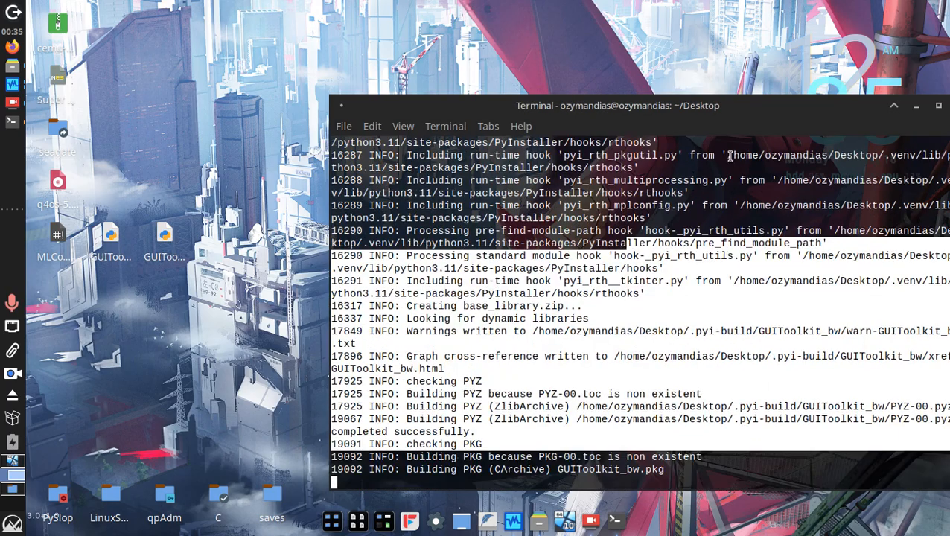
scroll(461, 253, "up", 15)
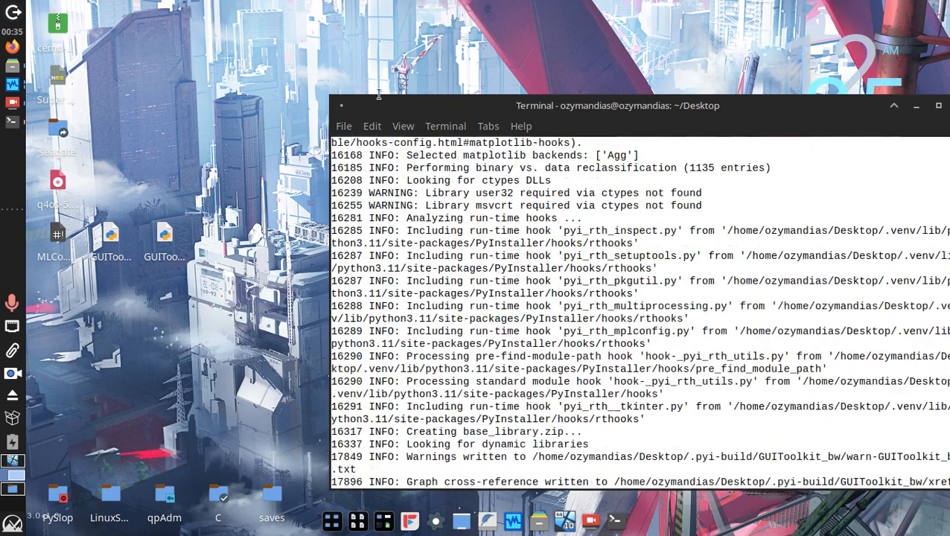
scroll(462, 253, "down", 12)
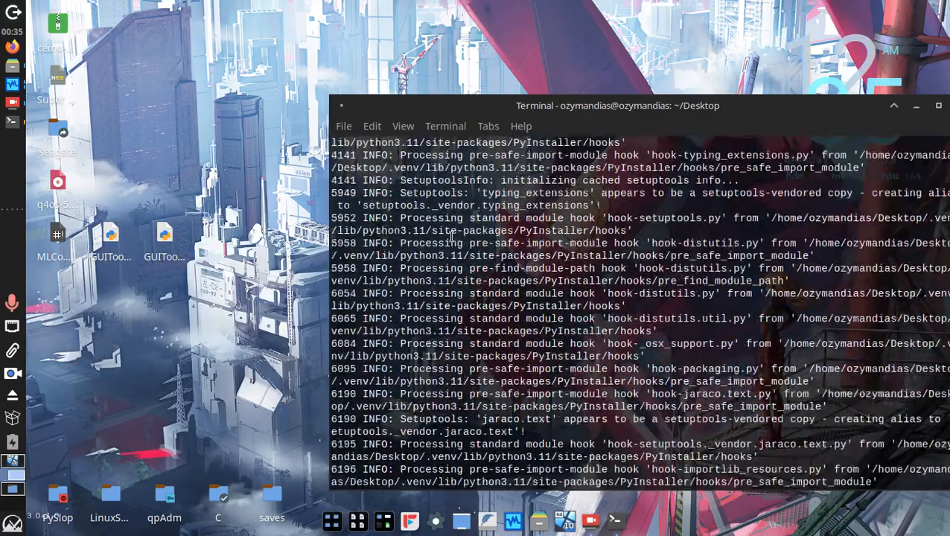
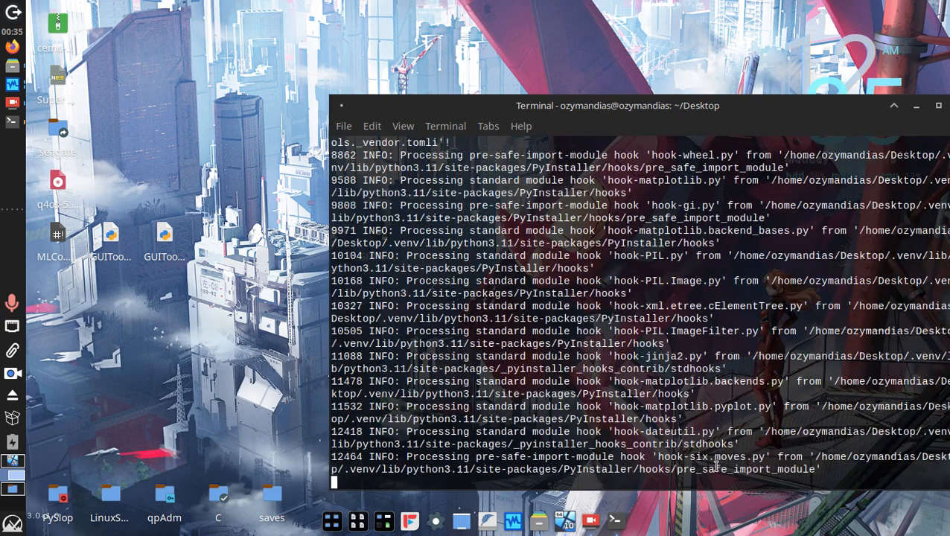
While the PyInstaller build runs, move the terminal to the desktop's right and the new GUIToolkit icon to the left column
left_click_drag(721, 467, 492, 382)
left_click(487, 383)
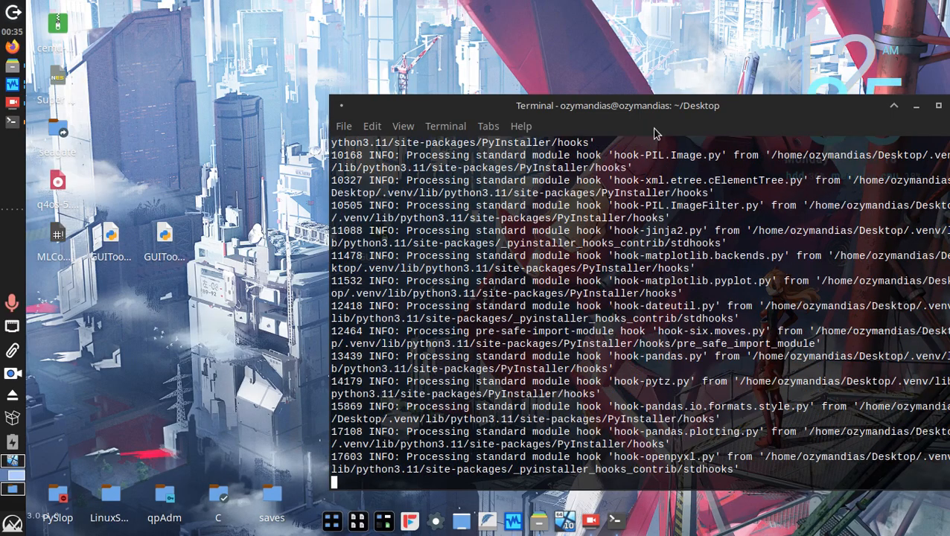
left_click_drag(635, 107, 490, 92)
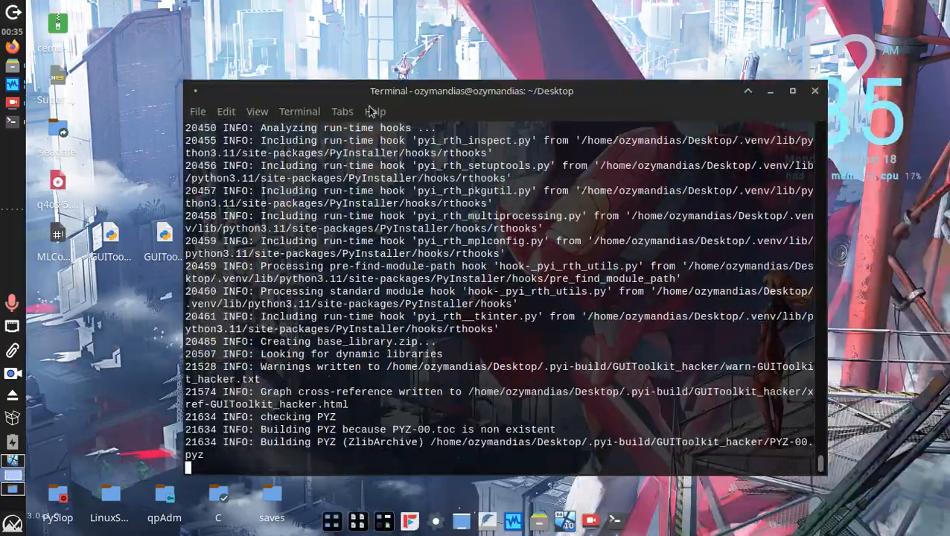
left_click_drag(339, 95, 568, 172)
left_click_drag(380, 236, 60, 298)
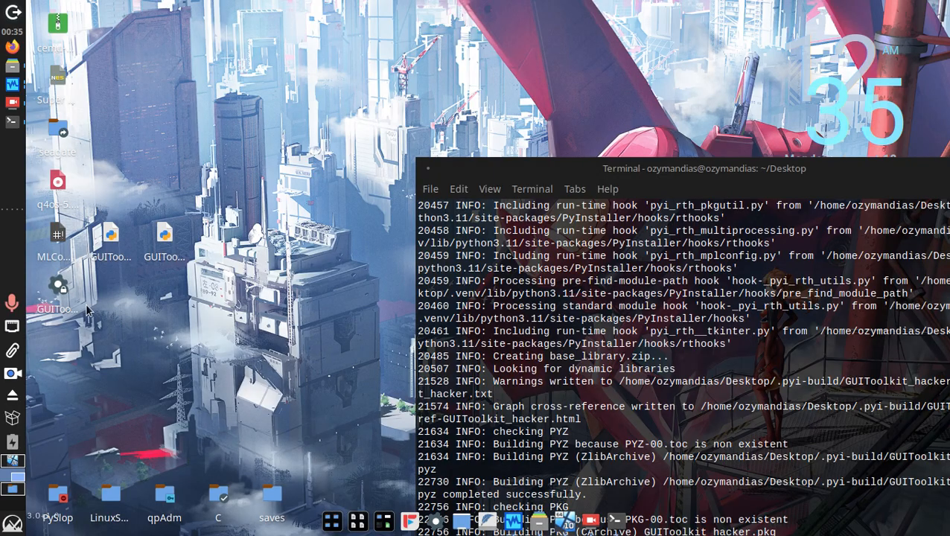
Test-launch the built GUIToolkit app, scroll through it, and quit it twice with confirmation
double_click(60, 286)
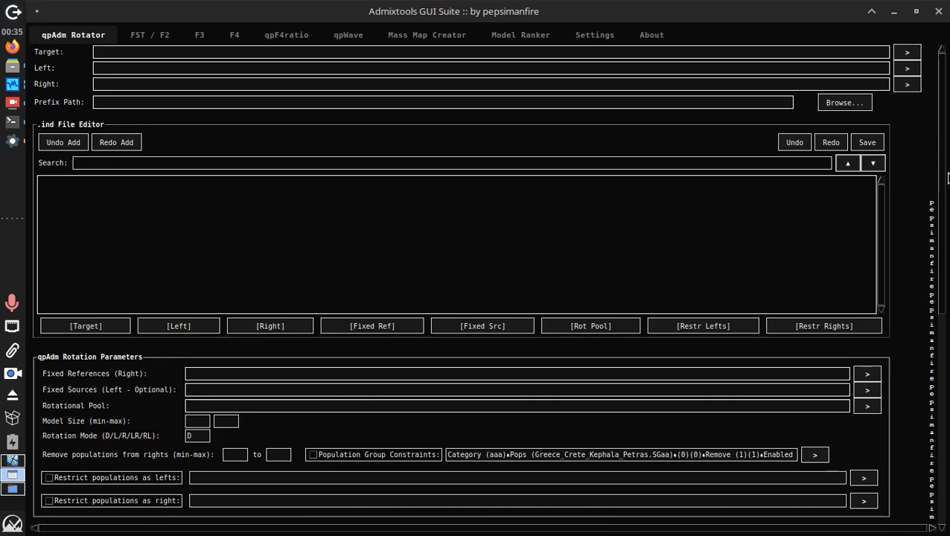
scroll(941, 171, "down", 5)
scroll(942, 172, "up", 5)
scroll(941, 171, "down", 5)
scroll(942, 171, "up", 5)
scroll(941, 171, "down", 2)
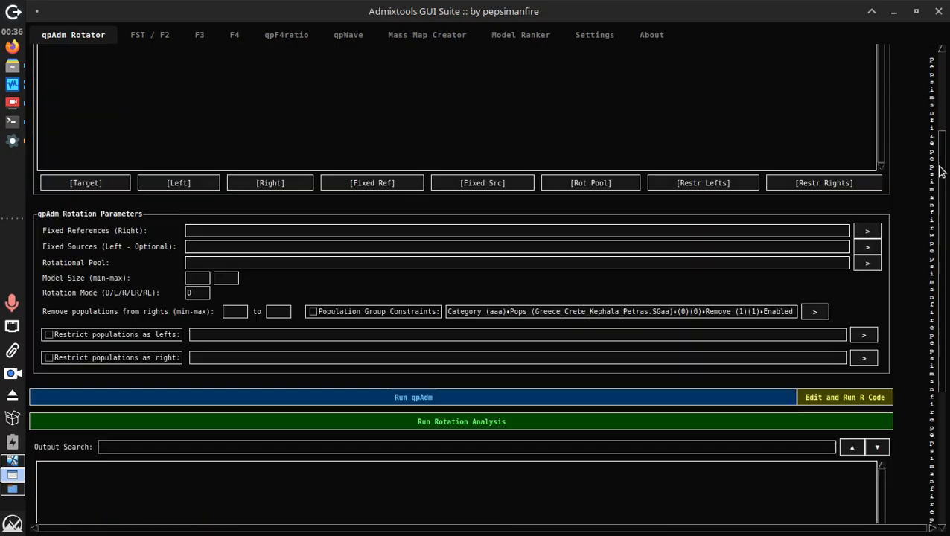
scroll(939, 171, "down", 3)
left_click(938, 12)
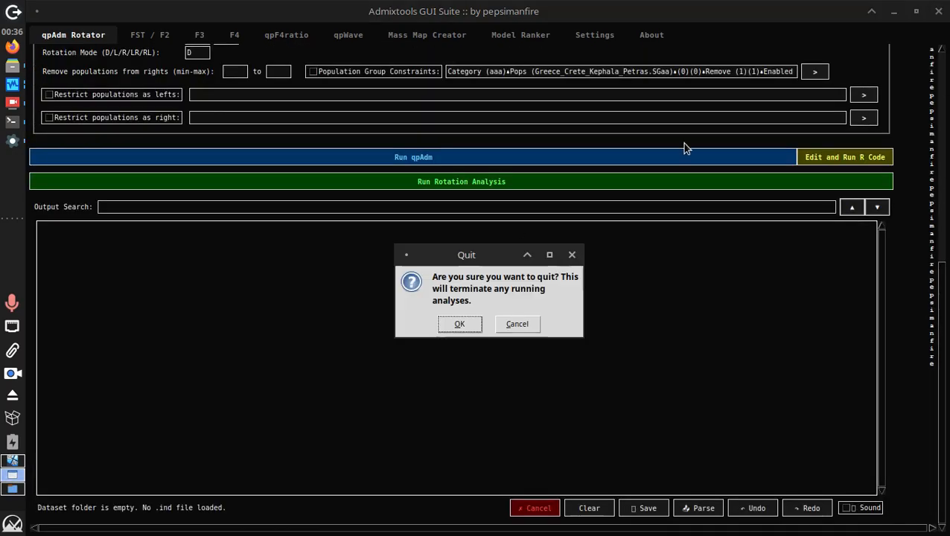
left_click(473, 320)
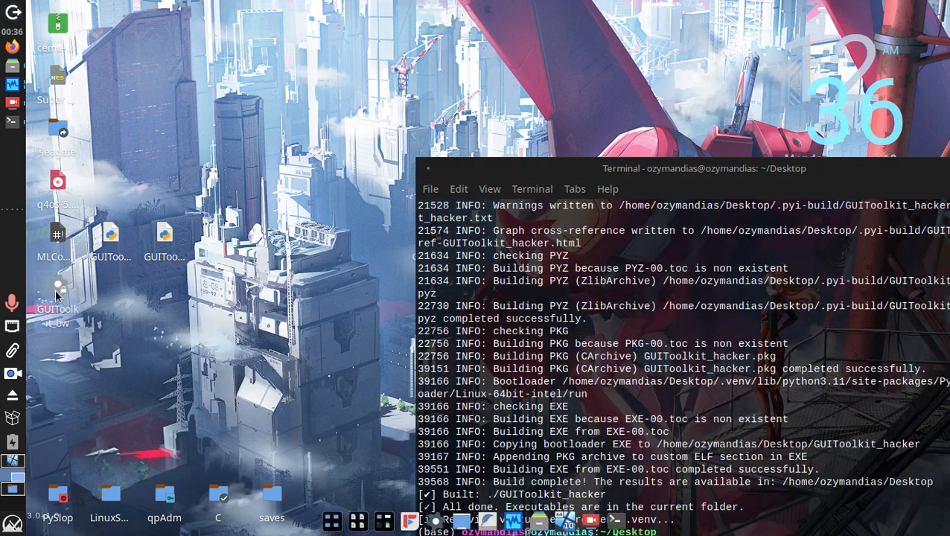
left_click(605, 188)
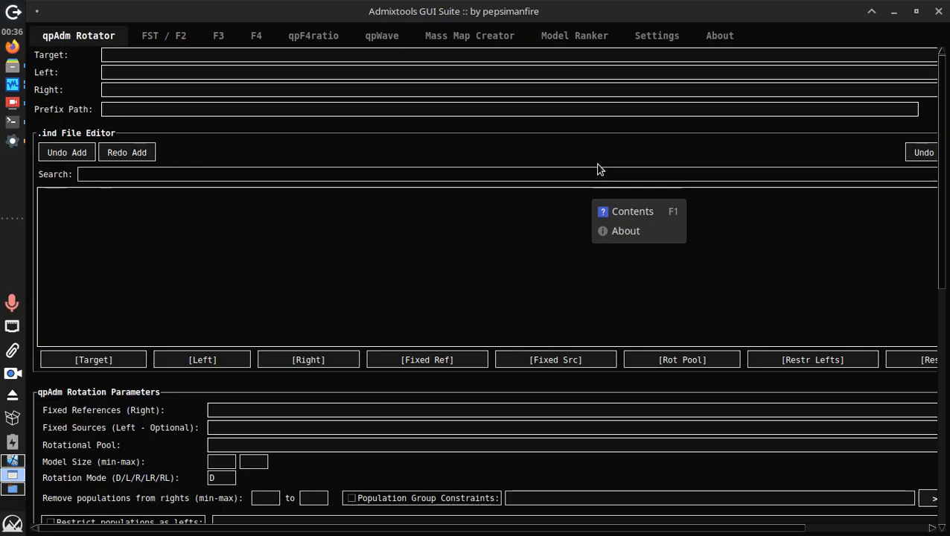
left_click(938, 11)
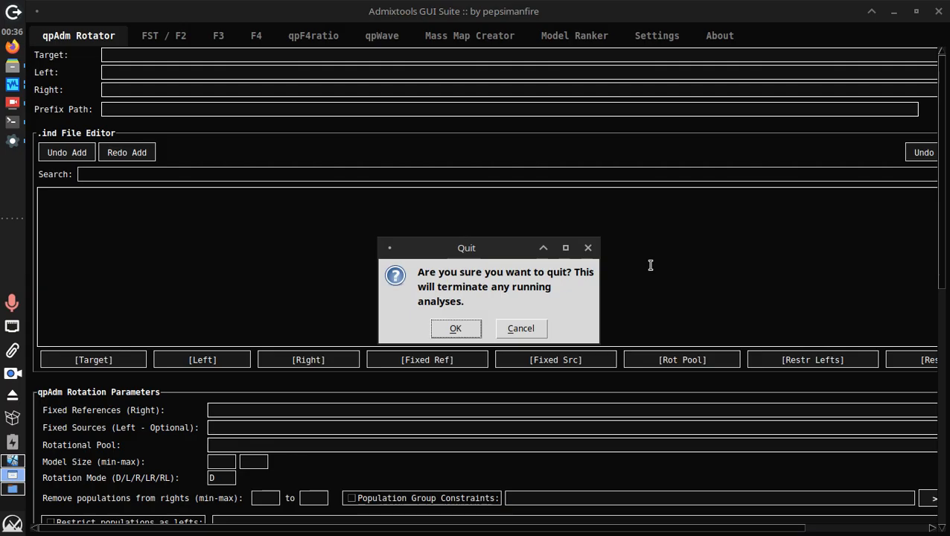
left_click(452, 328)
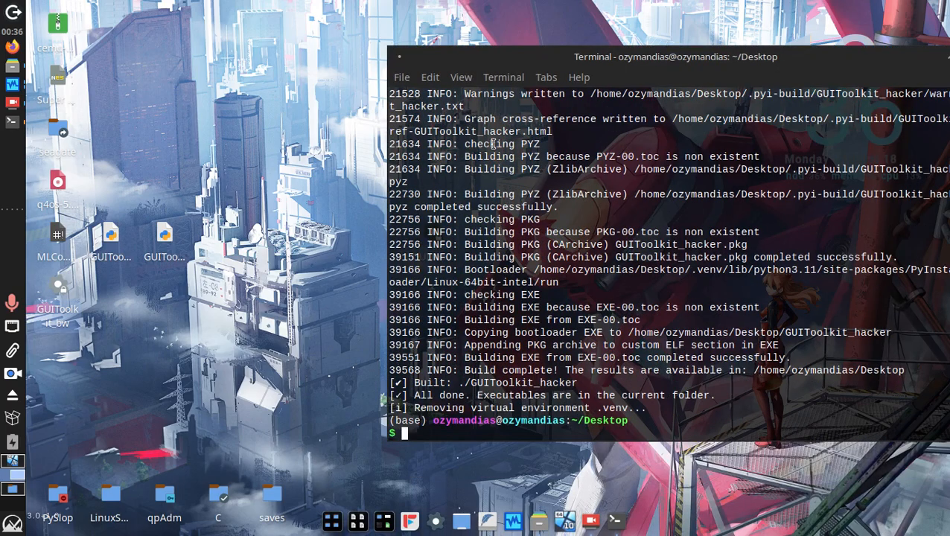
Close the terminal, line the new executable up beside the other toolkit, and quit the relaunched window
triple_click(638, 384)
left_click_drag(574, 60, 355, 189)
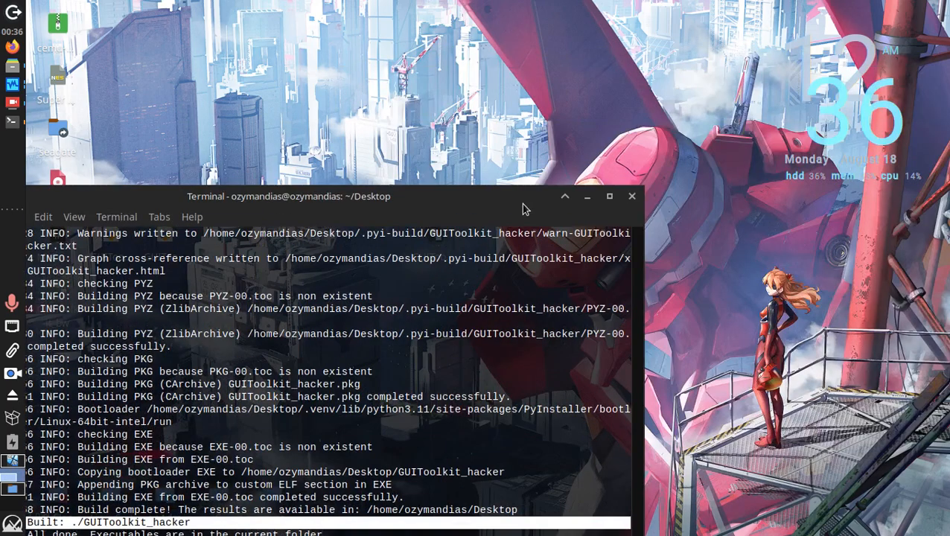
left_click(638, 197)
left_click_drag(434, 237, 102, 291)
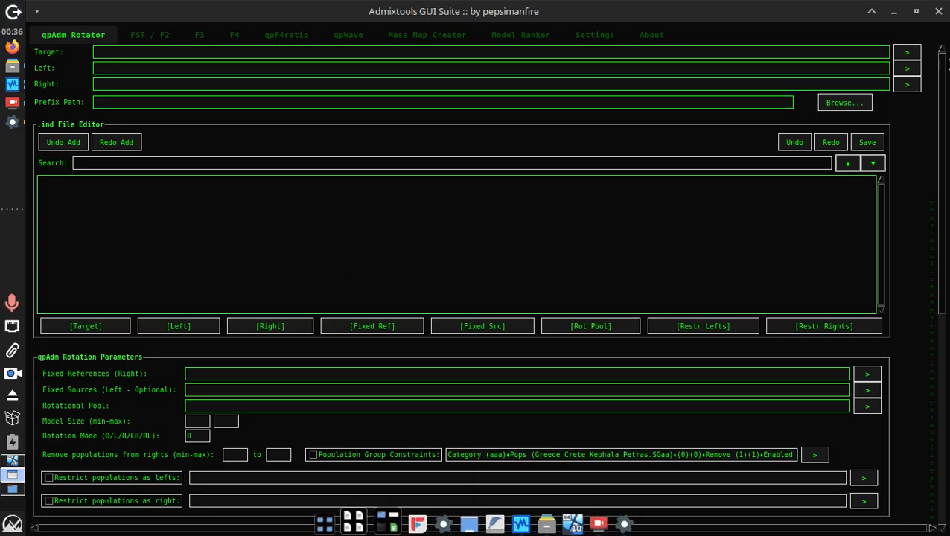
left_click(938, 11)
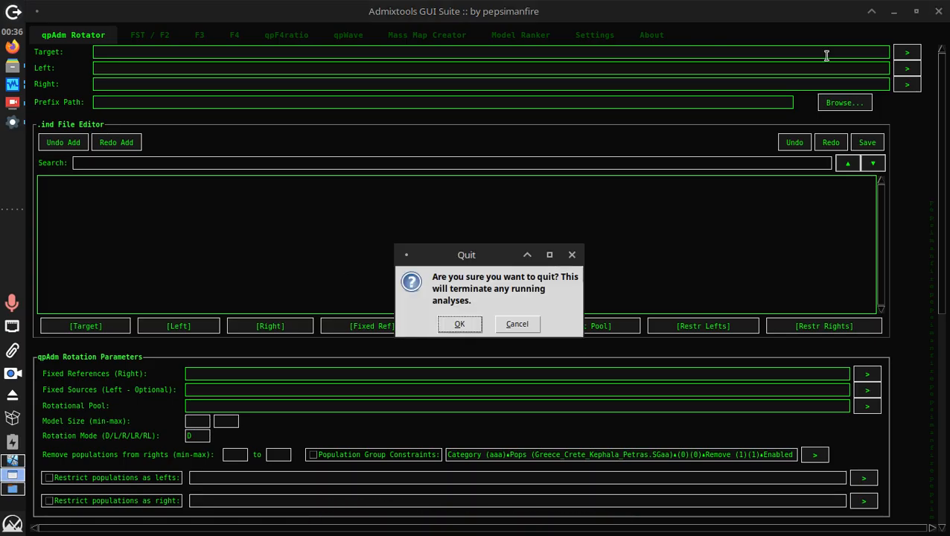
left_click(447, 323)
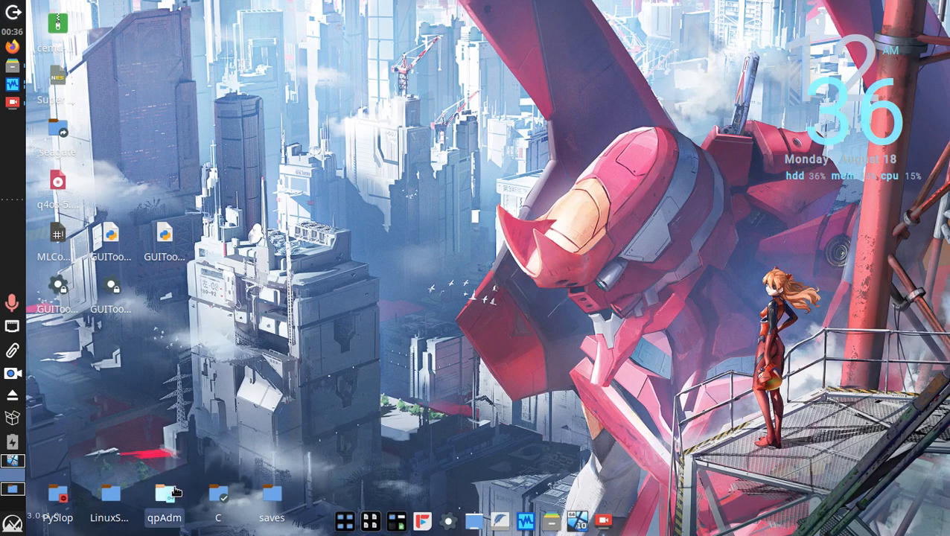
Open the qpAdm desktop folder in Thunar and select GUIToolkit_bw.py to bring the suite back up
double_click(174, 490)
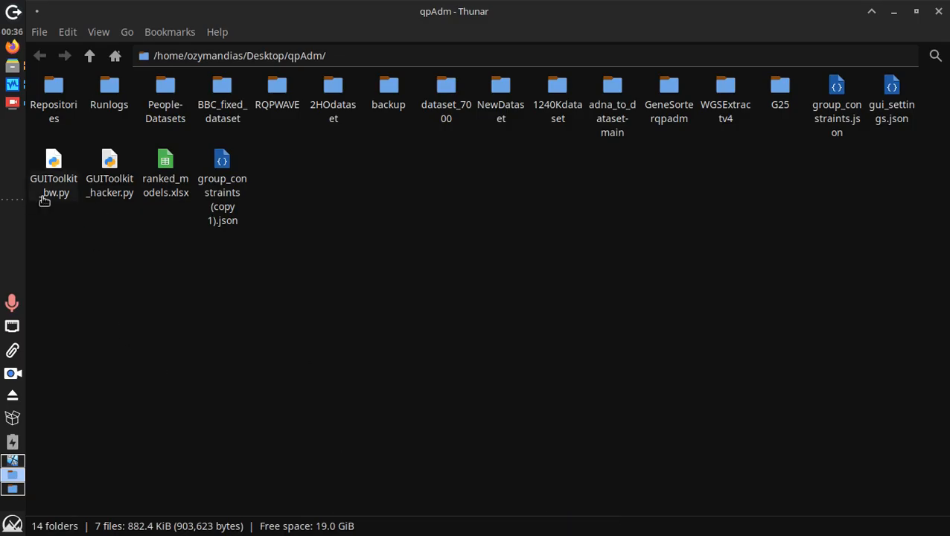
left_click_drag(45, 242, 109, 204)
left_click(46, 186)
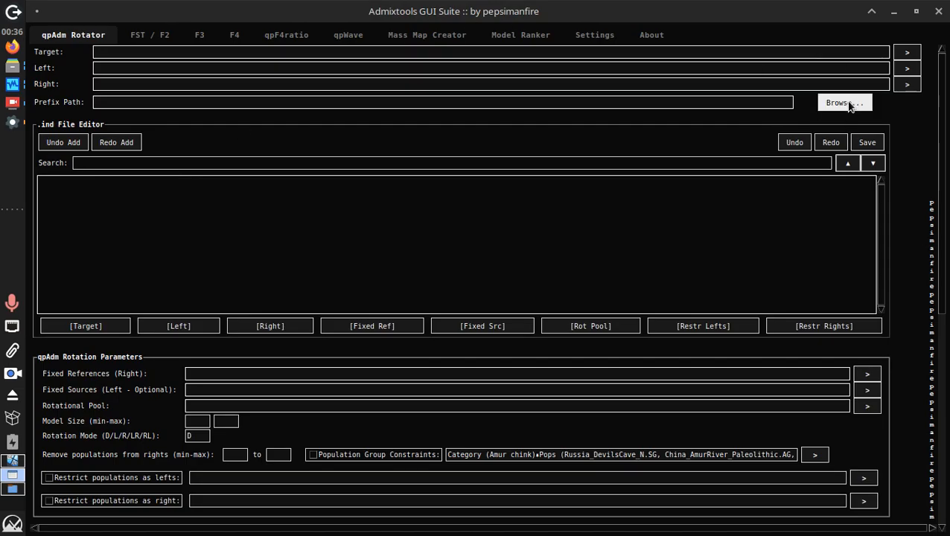
Set the prefix path to the 2HOdataset dataset via its dataset.geno file
left_click(844, 103)
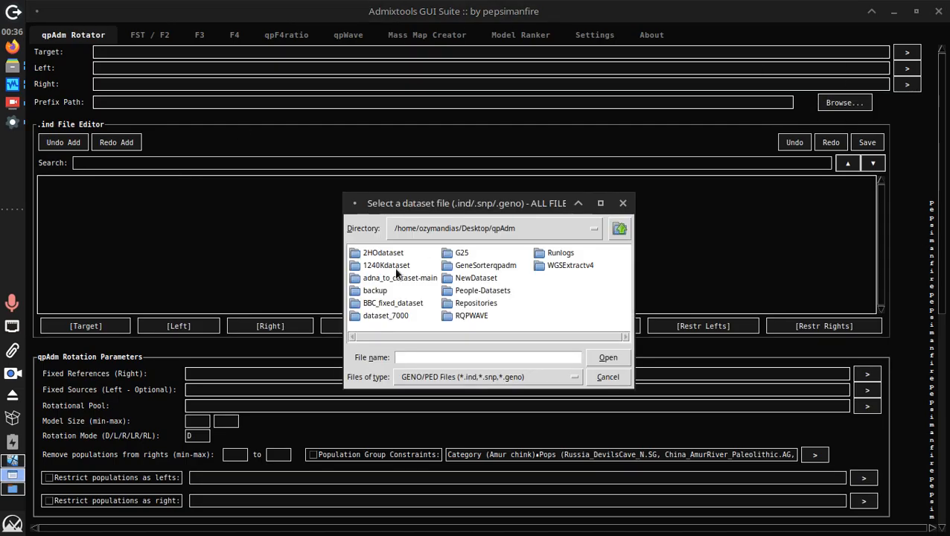
double_click(380, 256)
left_click(383, 278)
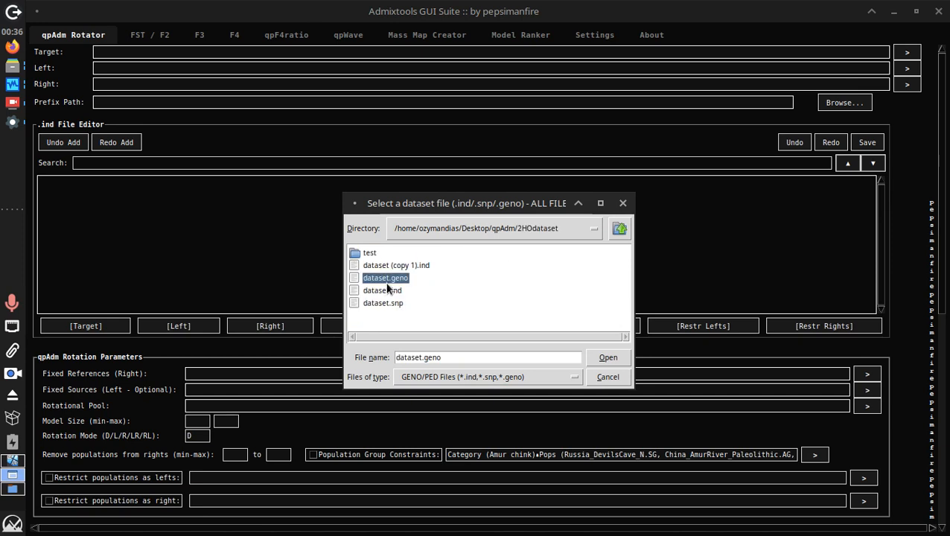
double_click(386, 287)
Search the individuals list for English.dg, make English.DG the target, and clear the search
left_click(253, 169)
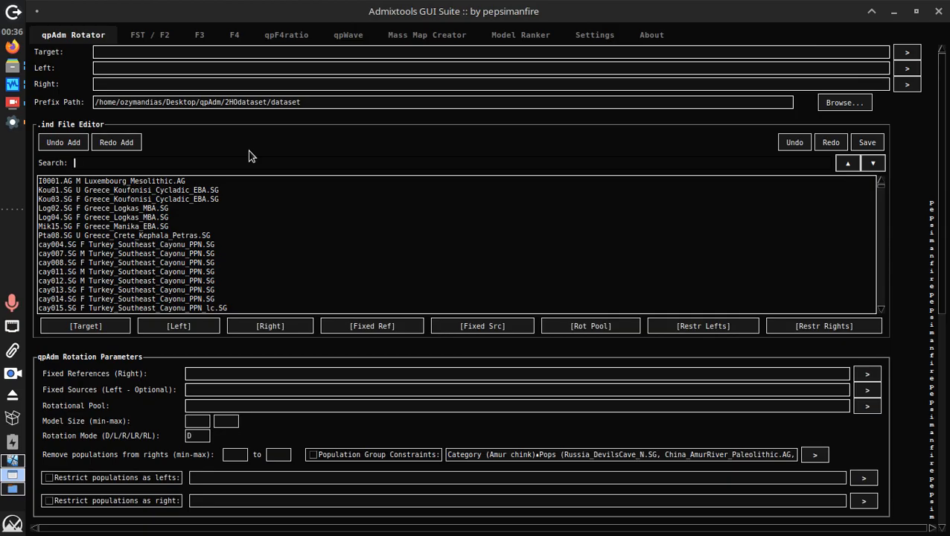
type("English")
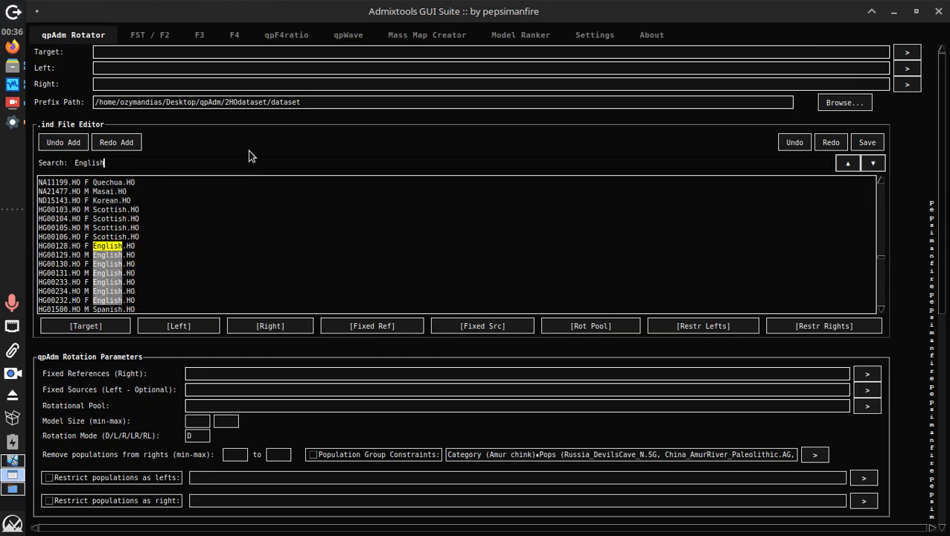
type(".dg")
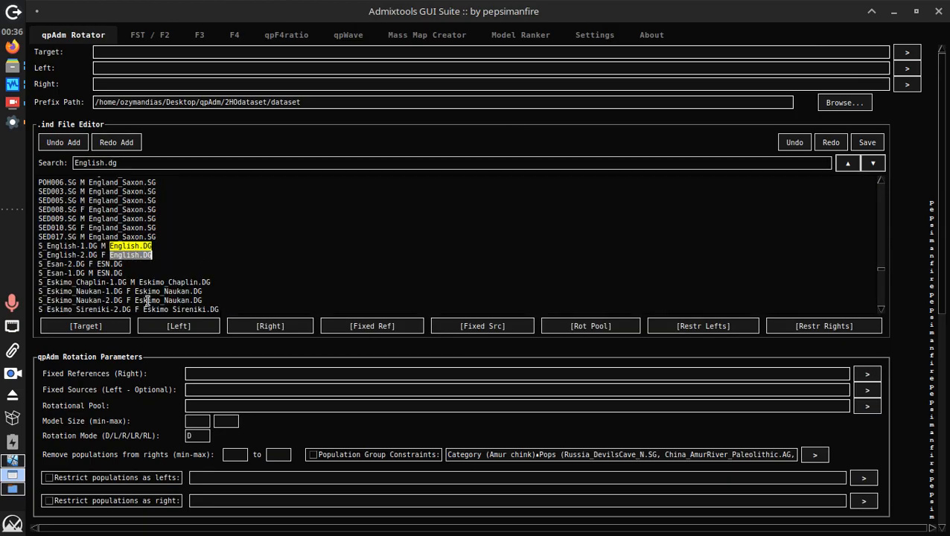
left_click(88, 327)
left_click_drag(134, 166, 3, 162)
key("BackSpace")
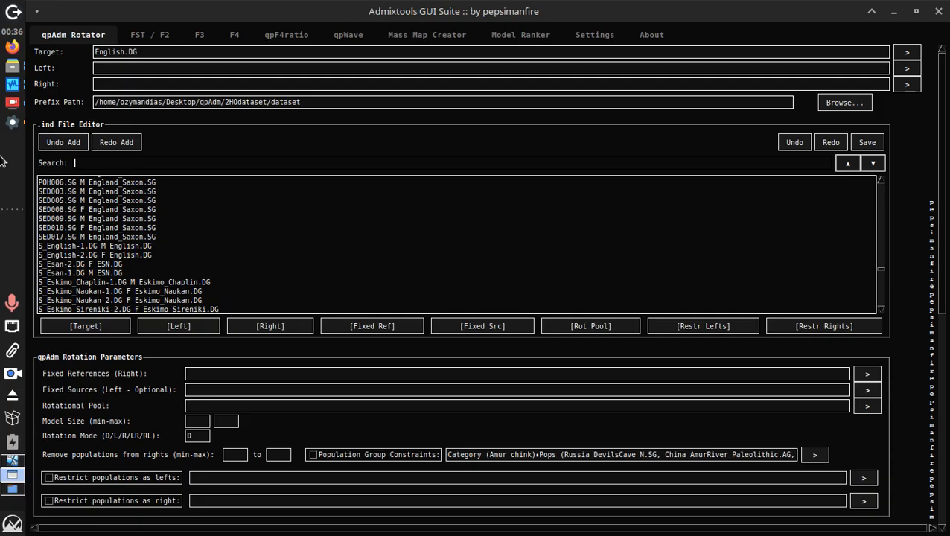
Add Latvia_LN_CordedWare.SG, Greece_NeaNikomedeia_EN.SG and Luxembourg_Mesolithic.DG as Left sources
type("LATVIA_LN_")
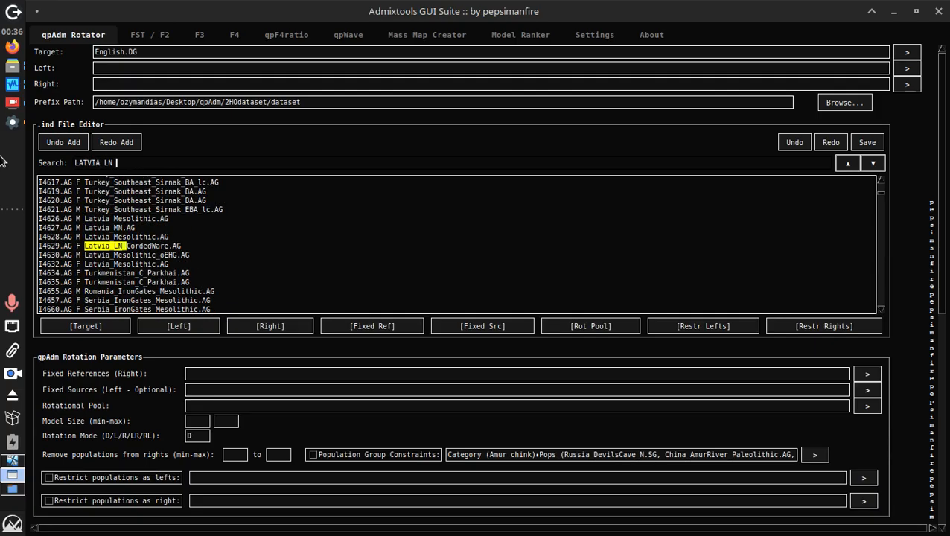
key("Return")
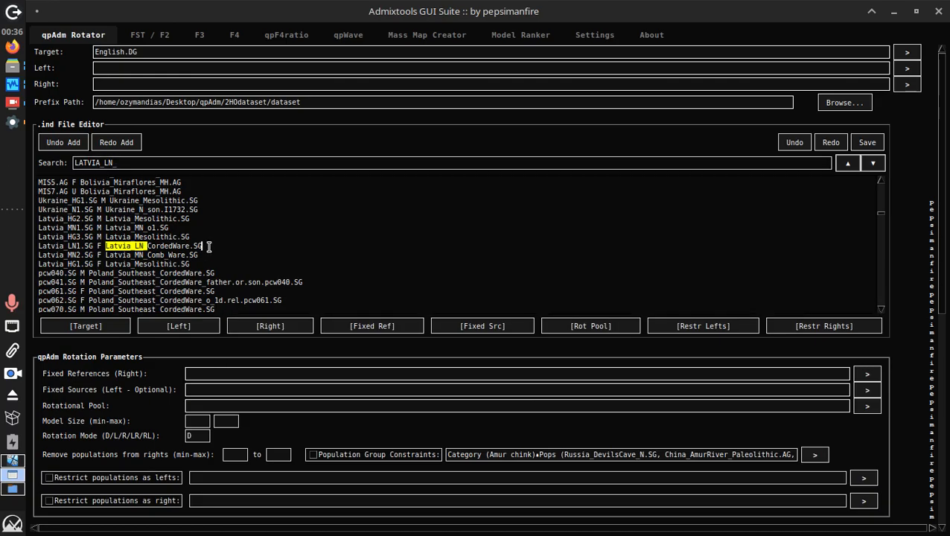
left_click(171, 326)
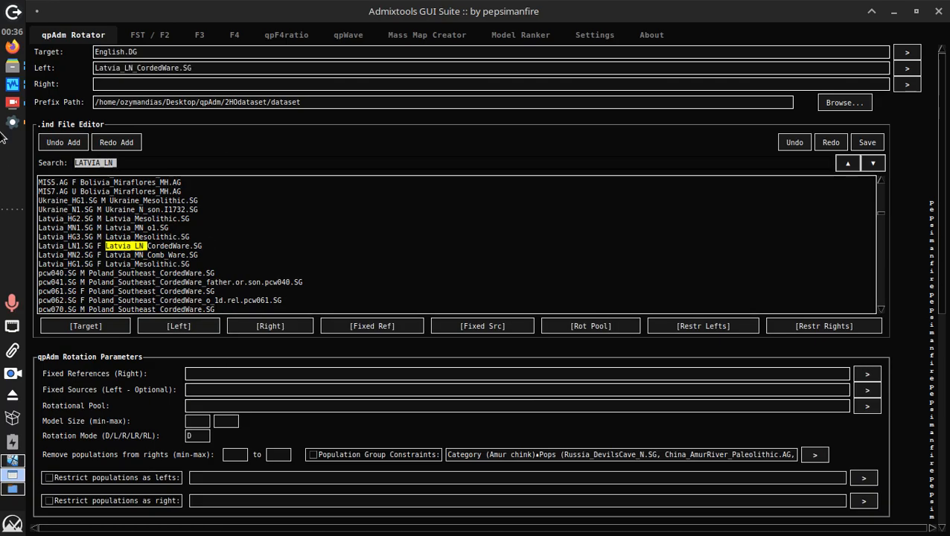
key("BackSpace")
type("neanik")
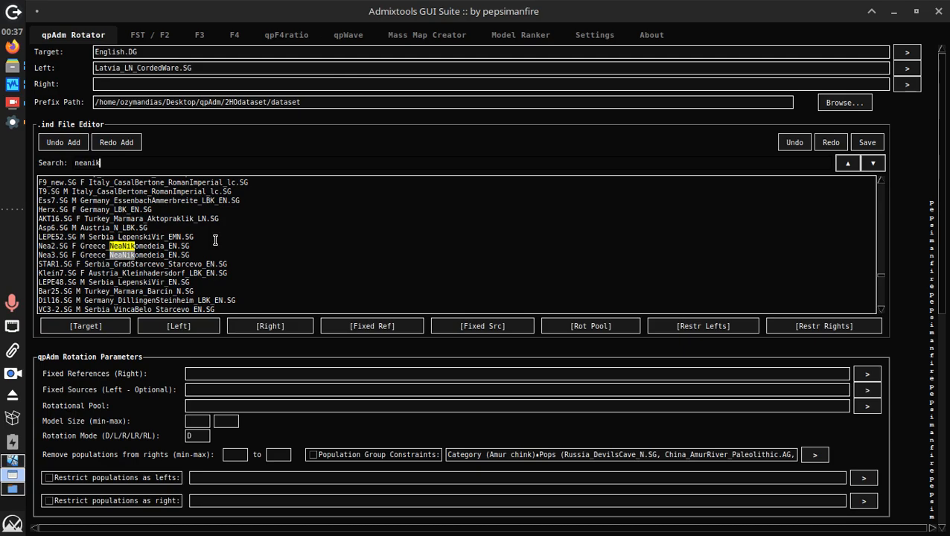
left_click(179, 326)
left_click(224, 163)
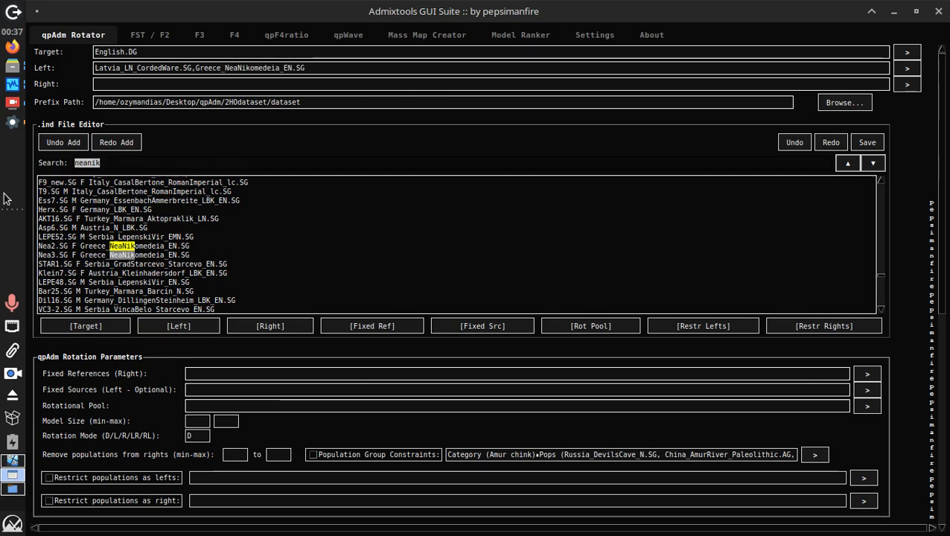
type("losch")
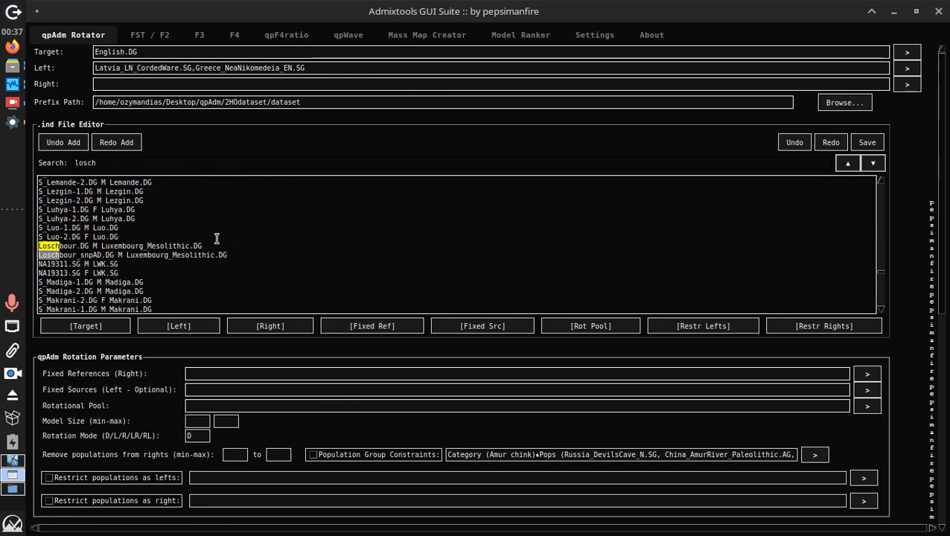
left_click(229, 246)
left_click(163, 328)
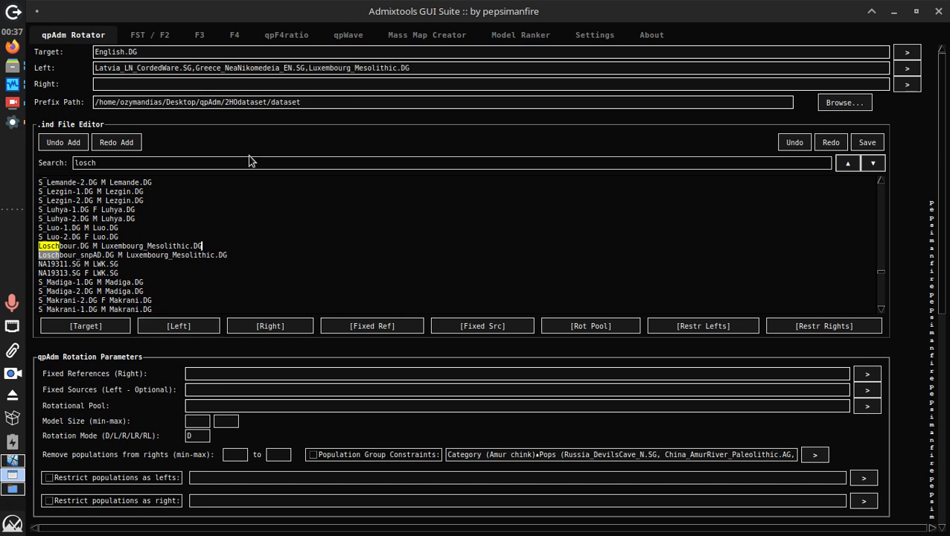
Replace the search term with ju_hoan_north.dg to list the Ju_hoan_North.DG samples
left_click(313, 158)
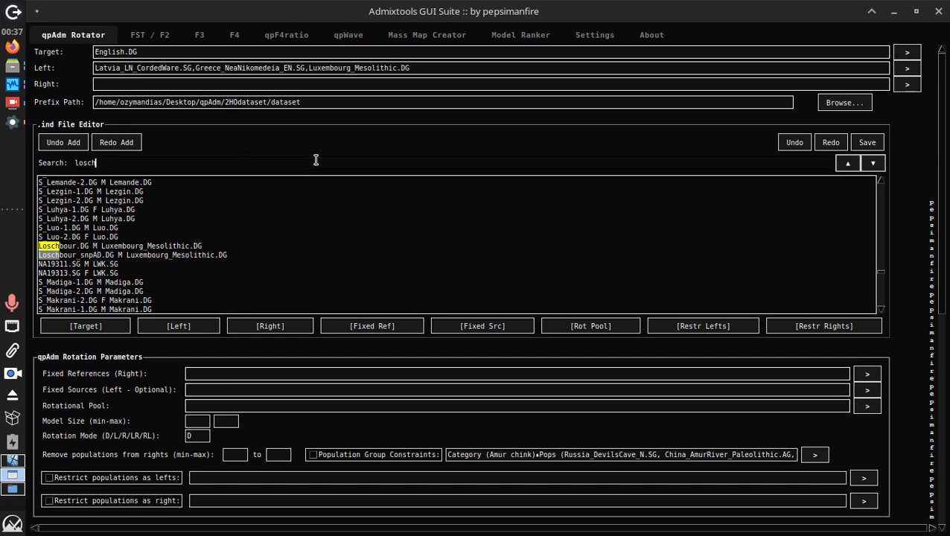
key("ctrl+a")
mouse_move(21, 103)
type("j")
type("hoan")
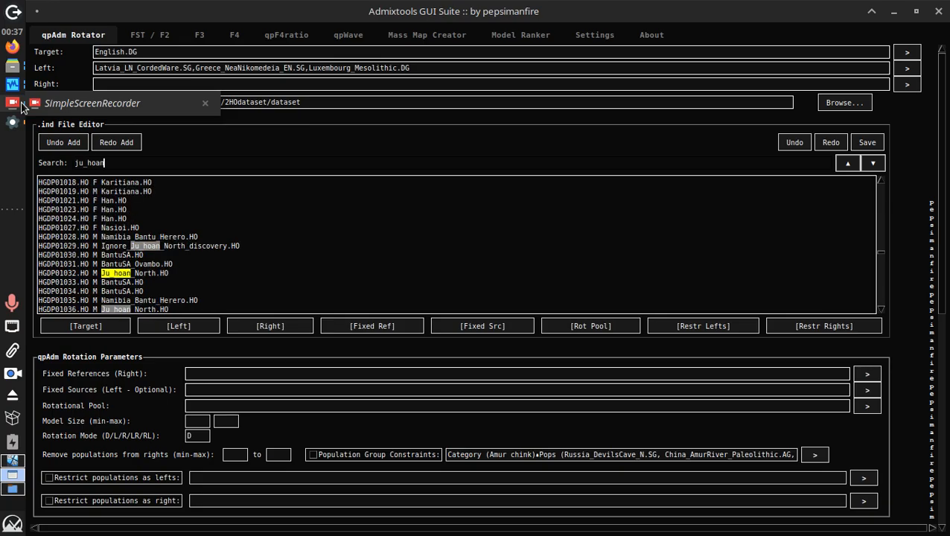
type("_nor")
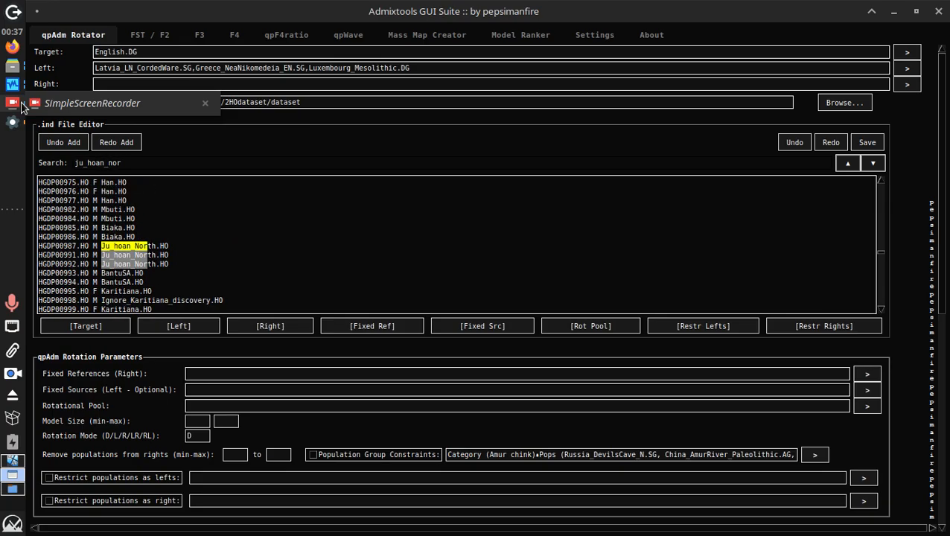
type("th.dg")
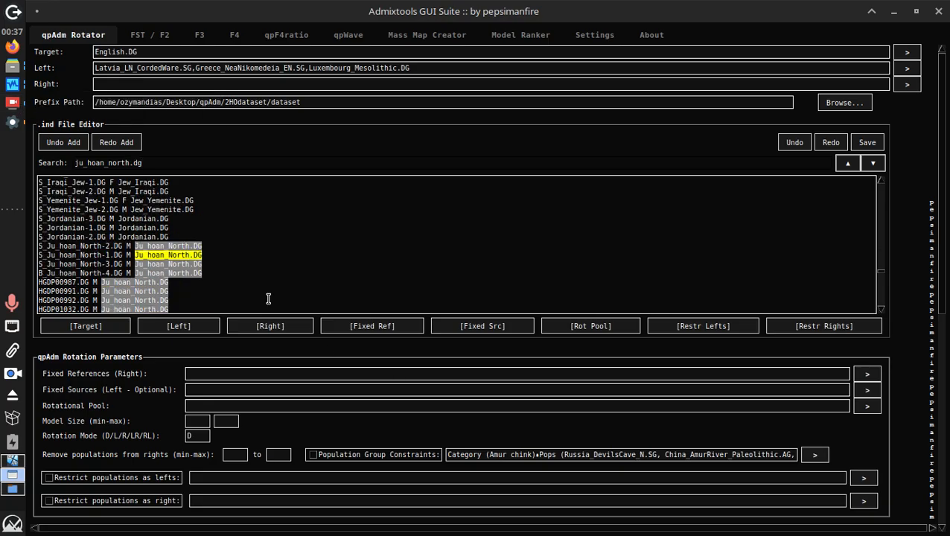
Add Ju_hoan_North.DG and Russia_Sidelkino_HG.SG to the Right populations
left_click(284, 327)
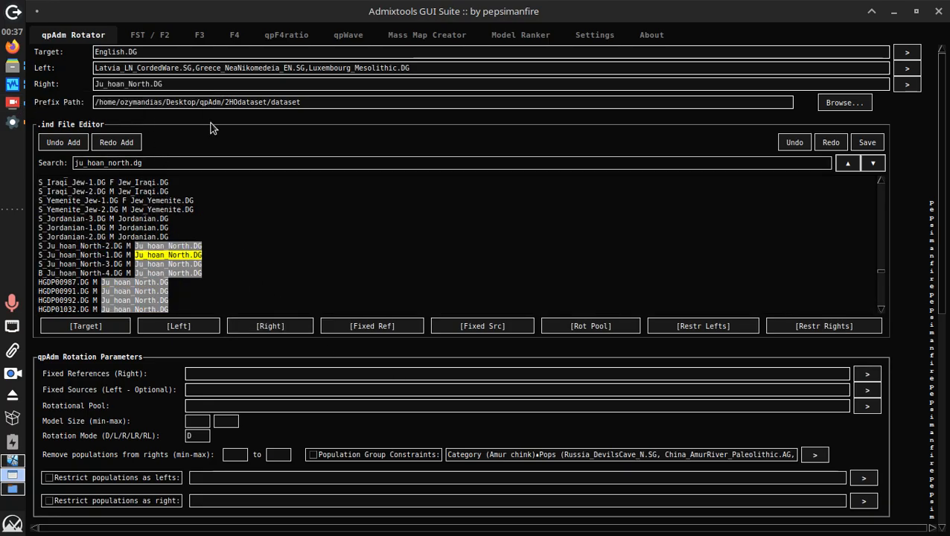
left_click(172, 43)
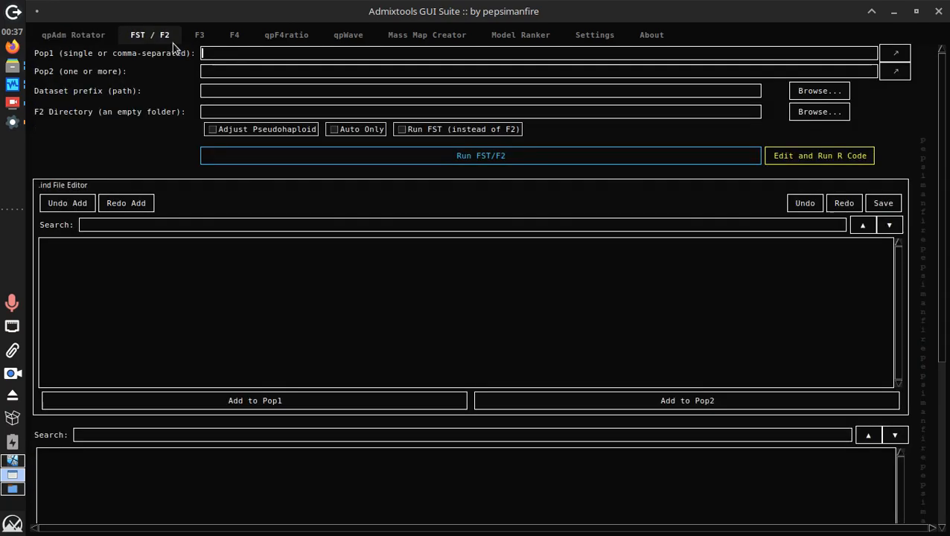
left_click(111, 46)
triple_click(152, 162)
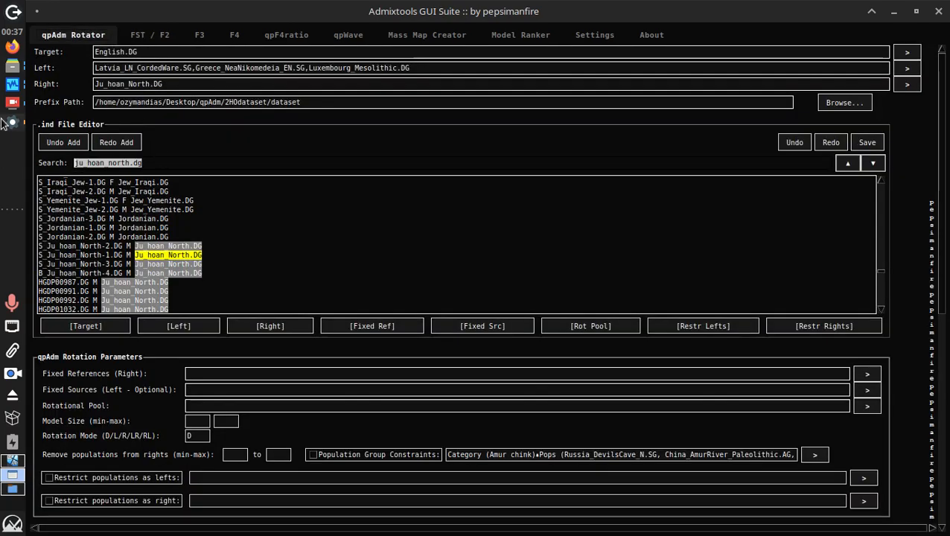
key("BackSpace")
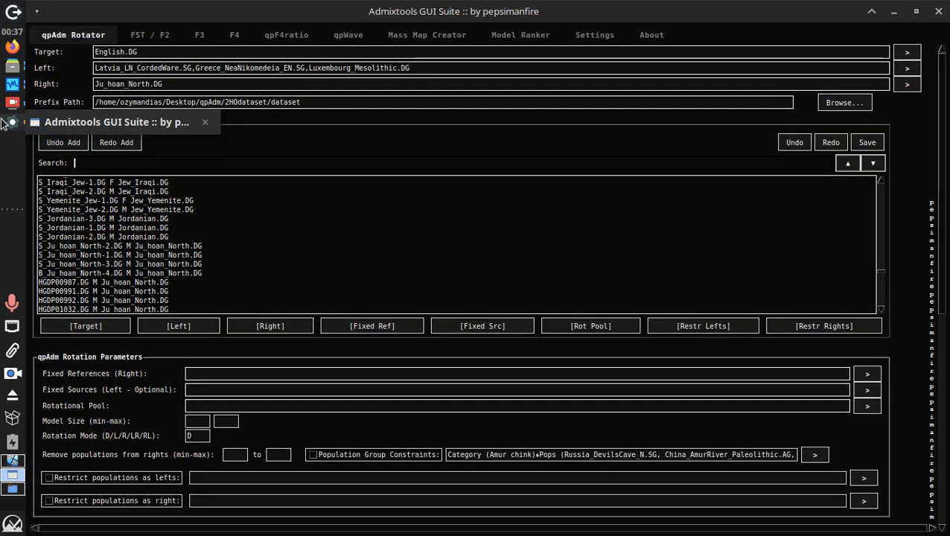
type("sidelki")
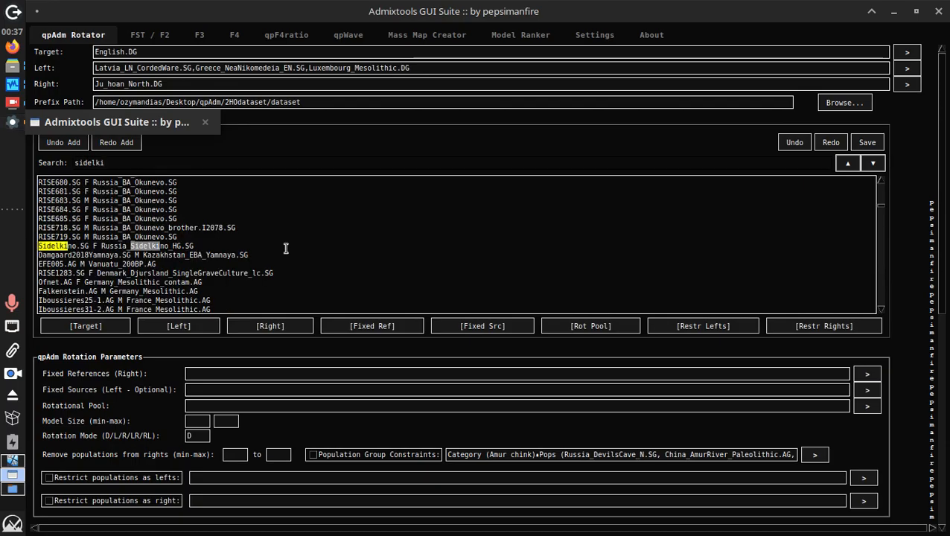
left_click(231, 248)
left_click(266, 326)
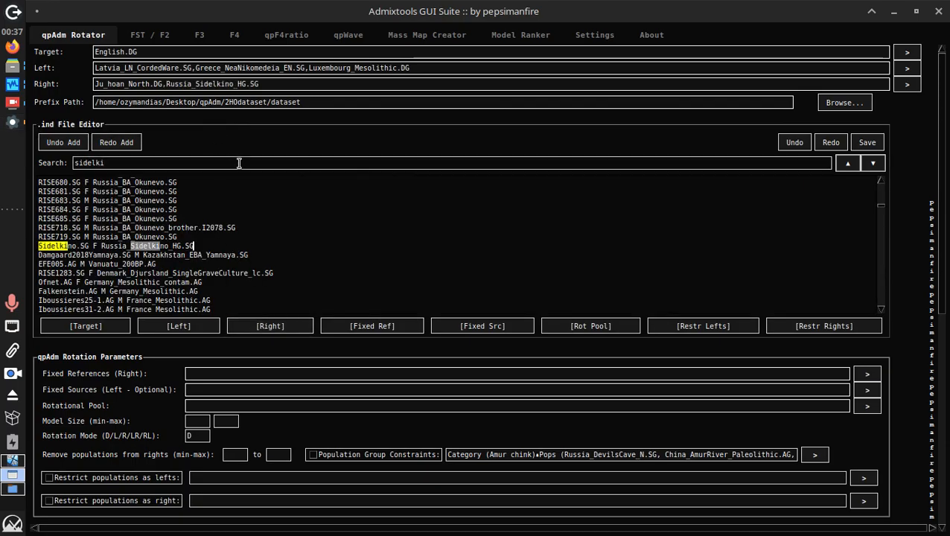
Add Turkey_Central_Boncuklu_PPN.AG, Israel_Natufian_I0861.AG and Italy_Epigravettian.SG to the Right populations
triple_click(239, 162)
type("boncuc")
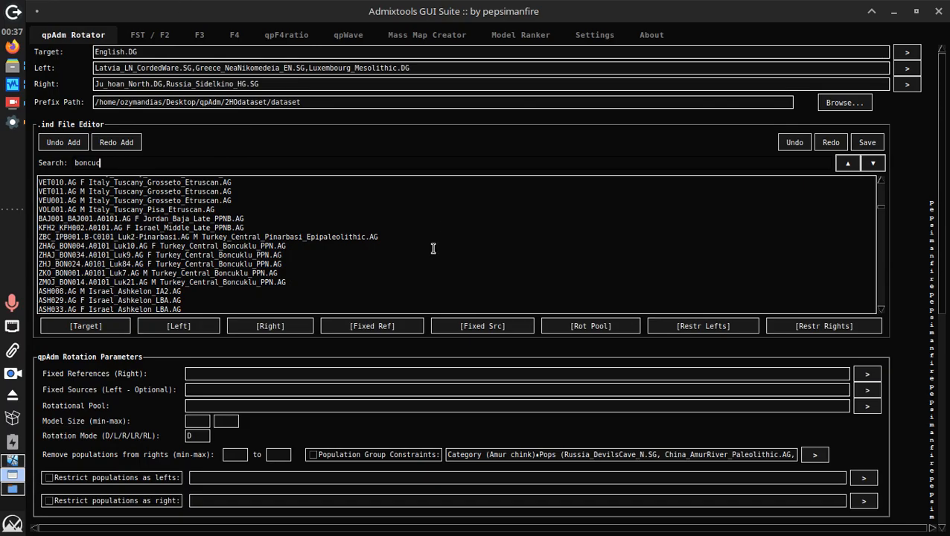
key("BackSpace")
left_click(318, 263)
left_click(300, 327)
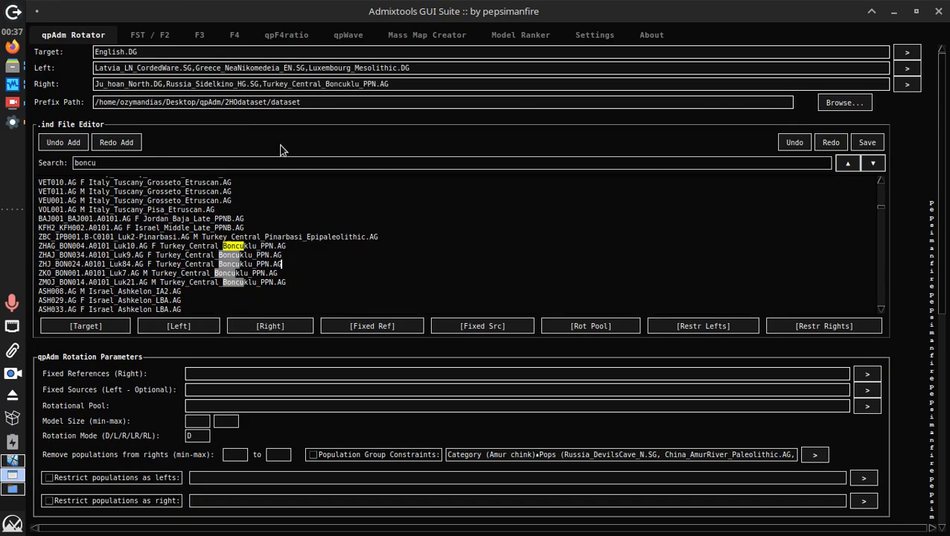
triple_click(157, 161)
type("natufian")
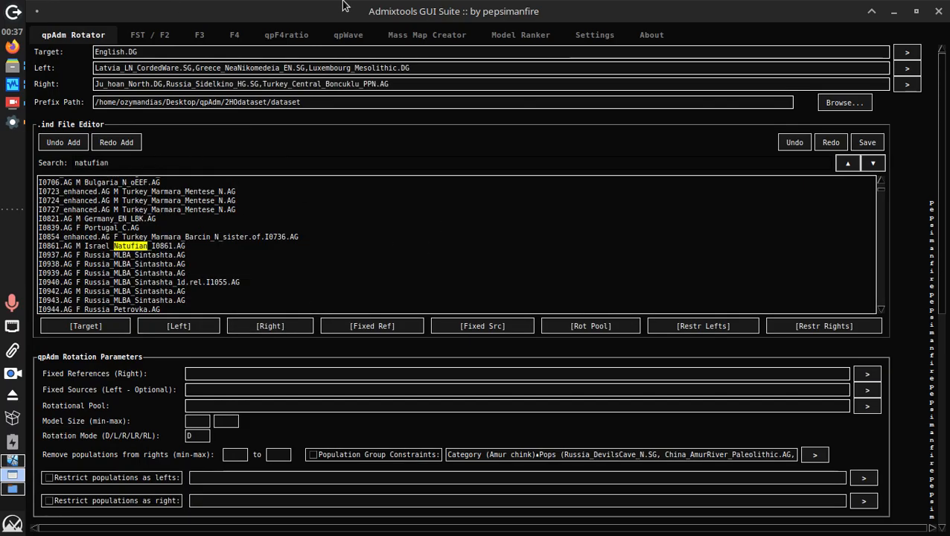
left_click(180, 245)
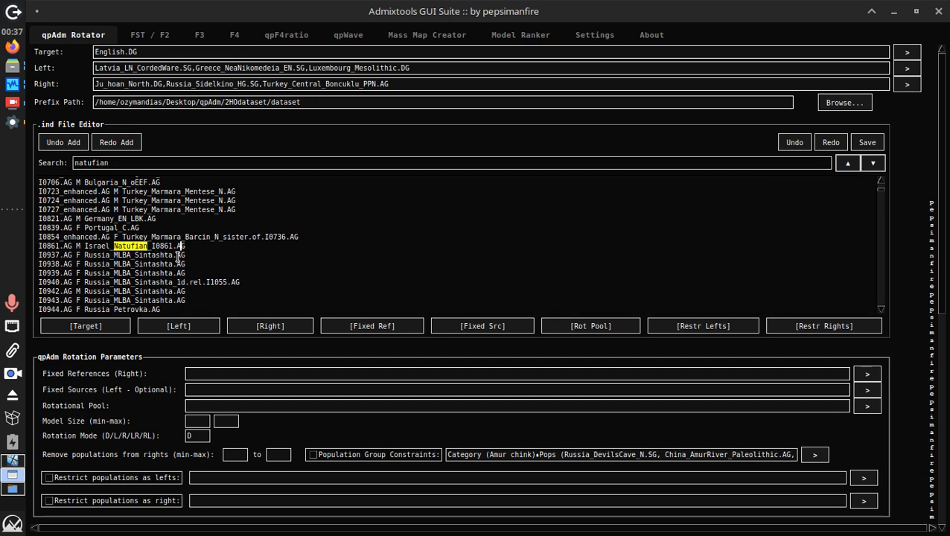
left_click(269, 325)
triple_click(291, 163)
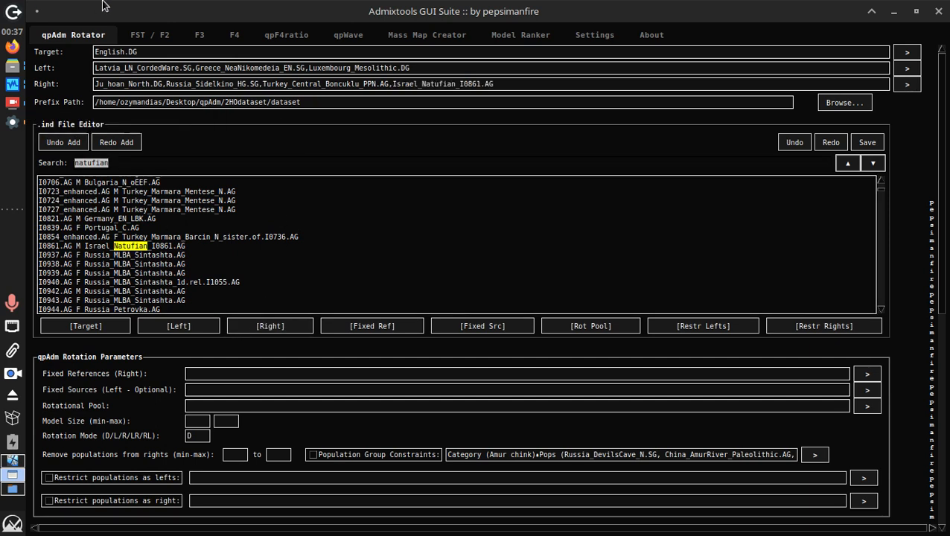
type("epigrave")
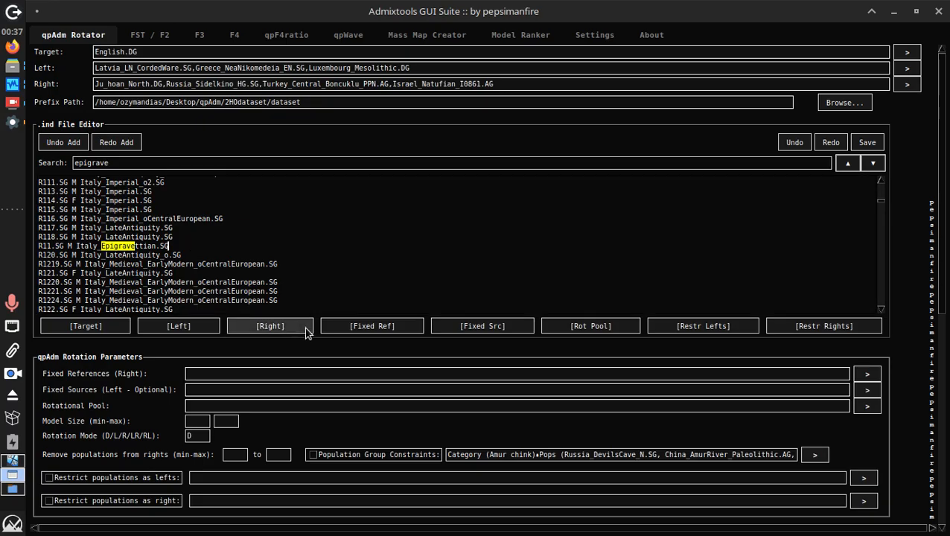
left_click(293, 333)
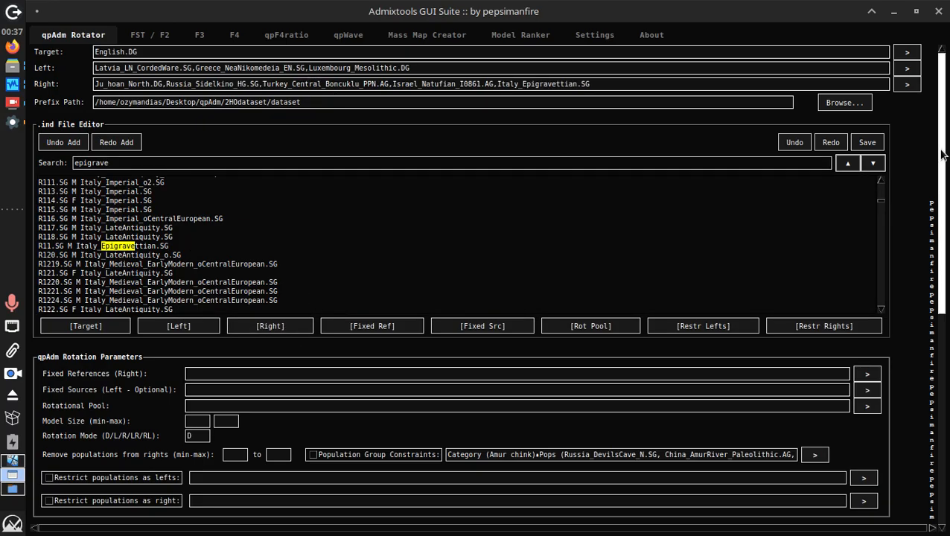
scroll(942, 163, "down", 5)
Start the qpAdm run for English.DG
left_click(441, 163)
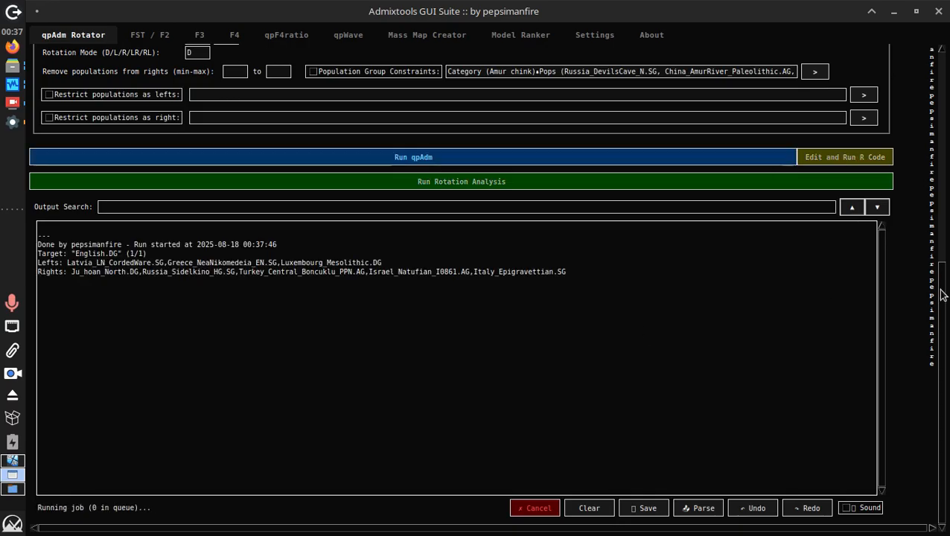
scroll(942, 291, "up", 5)
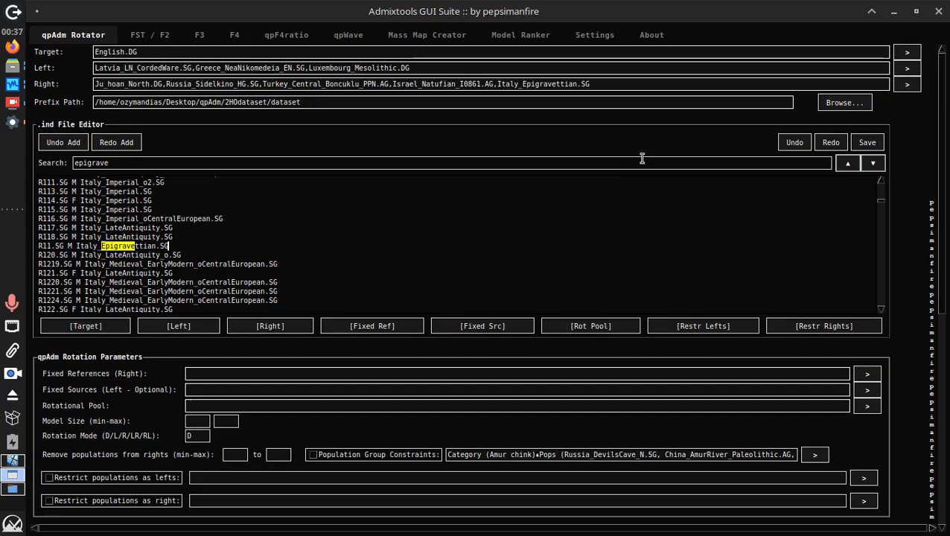
left_click(642, 159)
key("ctrl+a")
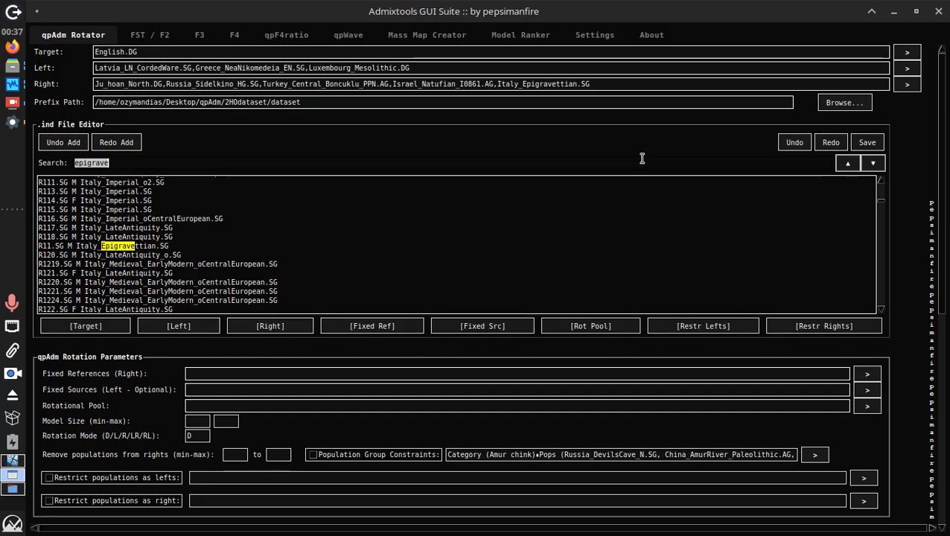
Copy the three Left populations into Fixed Sources
left_click(298, 69)
key("ctrl+a")
key("ctrl+c")
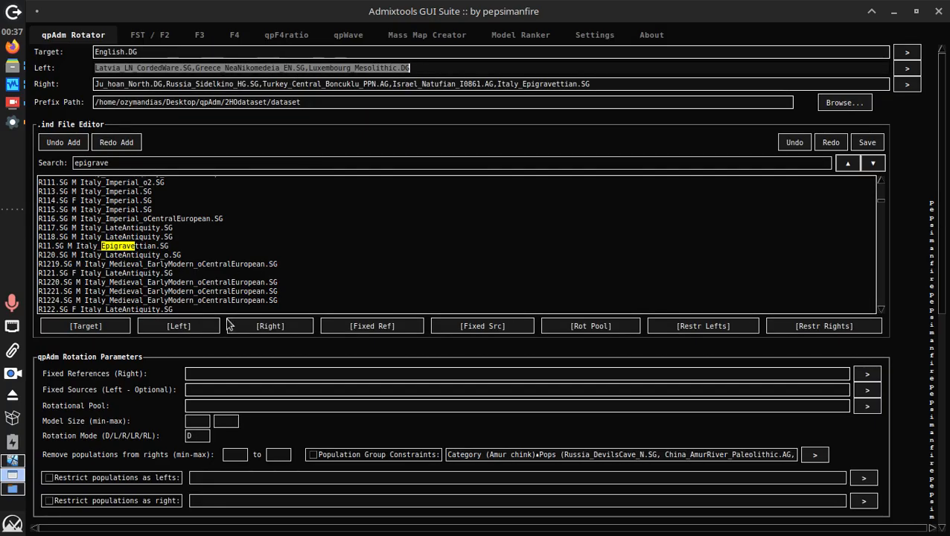
left_click(221, 386)
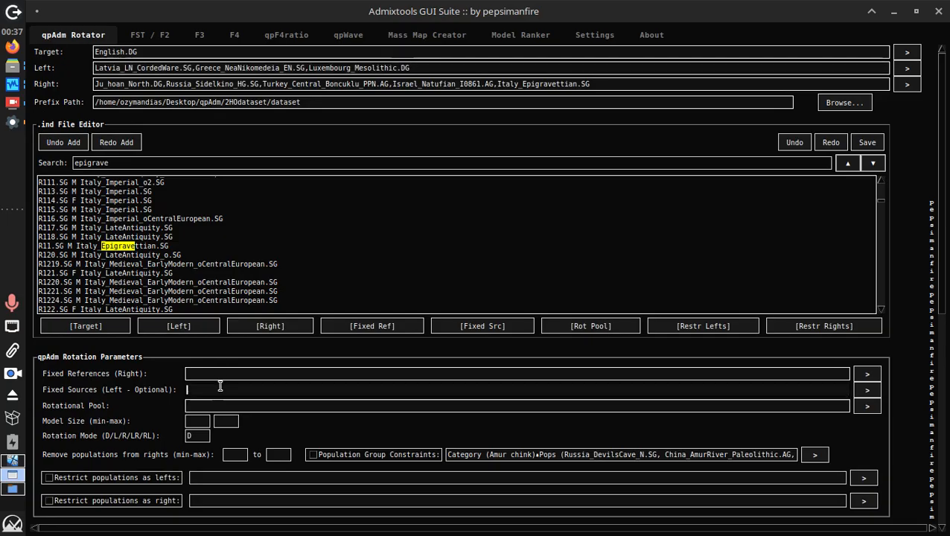
key("ctrl+v")
triple_click(220, 390)
Copy the five Right populations into Fixed References and clear the search box
left_click(378, 86)
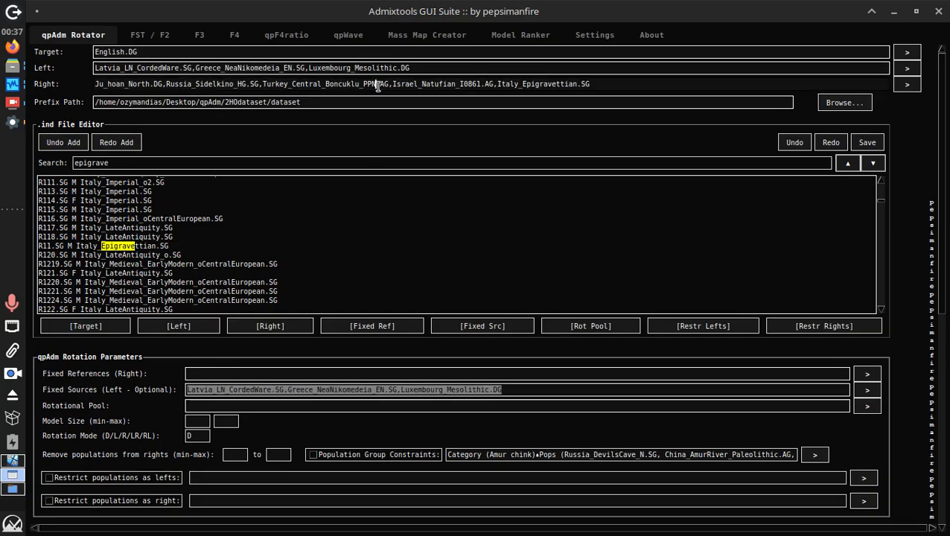
key("ctrl+a")
key("ctrl+c")
left_click(255, 372)
key("ctrl+v")
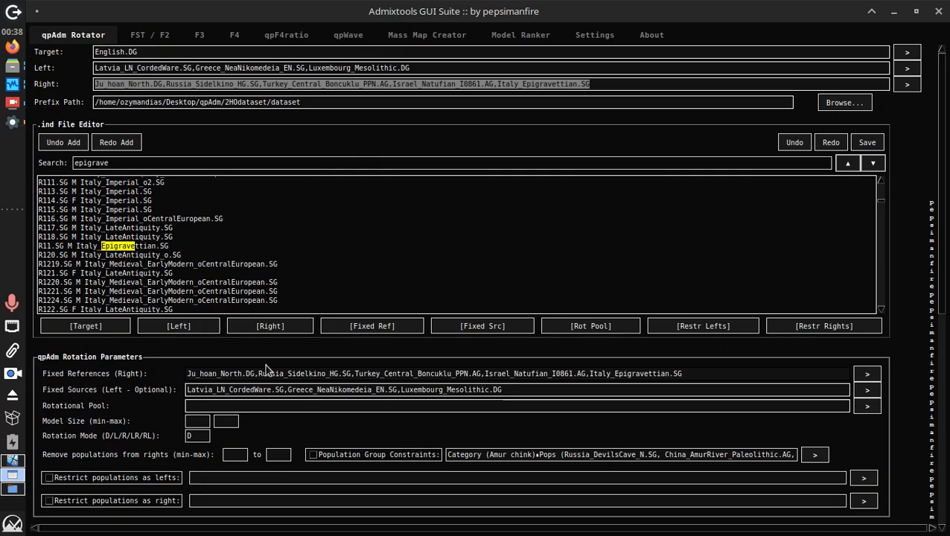
double_click(259, 163)
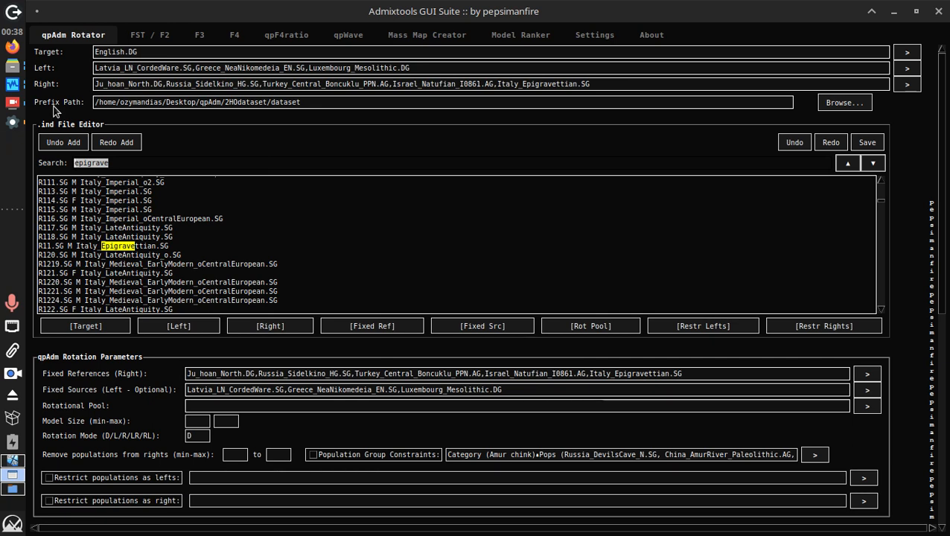
key("BackSpace")
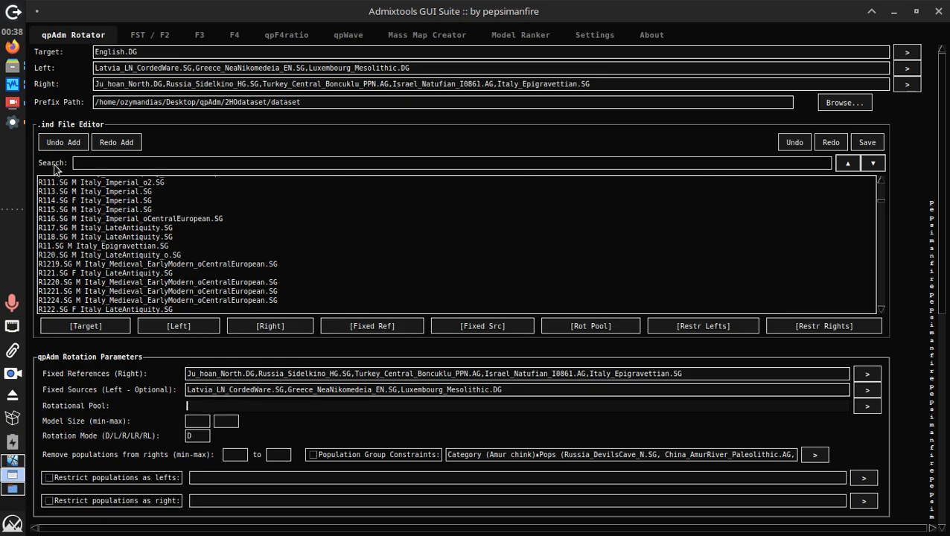
Add Georgia_Kotias_Mesolithic.SG, Iran_Wezmeh_N.SG and Iran_TepeAbdulHosein_N.SG to the Rotational Pool
type("kotias")
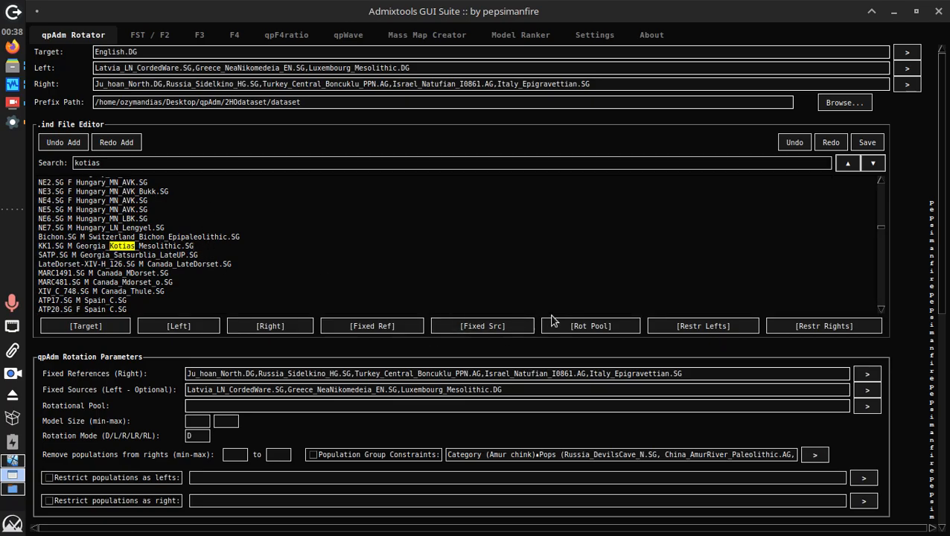
left_click(577, 325)
double_click(463, 159)
type("wezmeh")
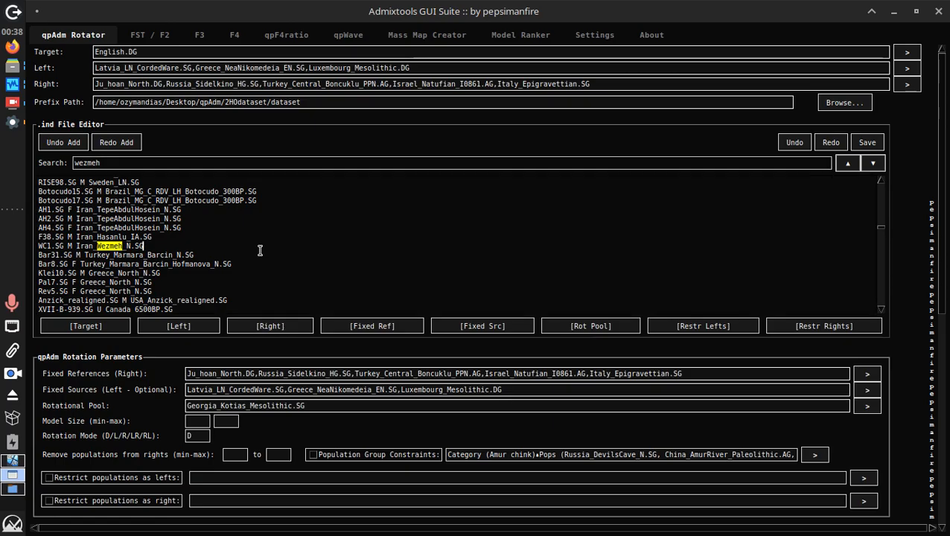
left_click(588, 326)
double_click(260, 159)
type("tepeabd")
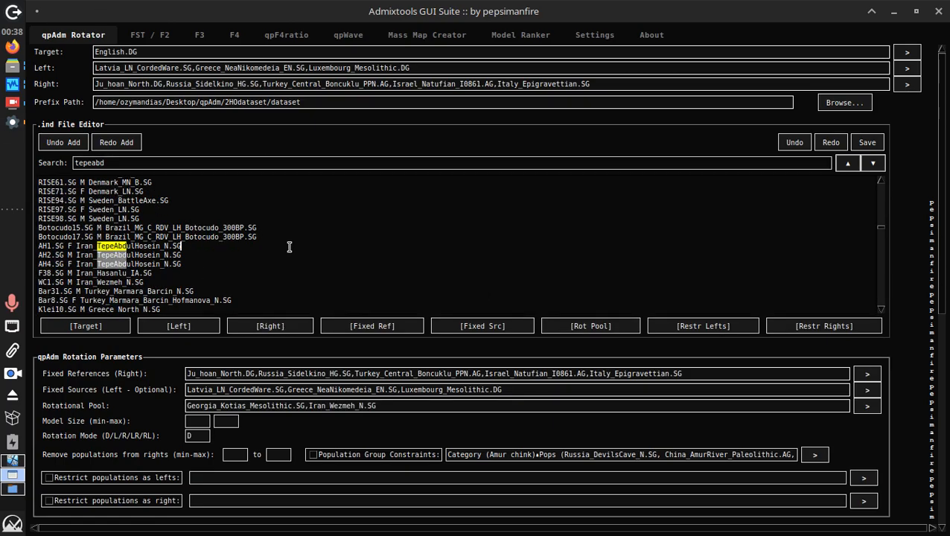
left_click(588, 326)
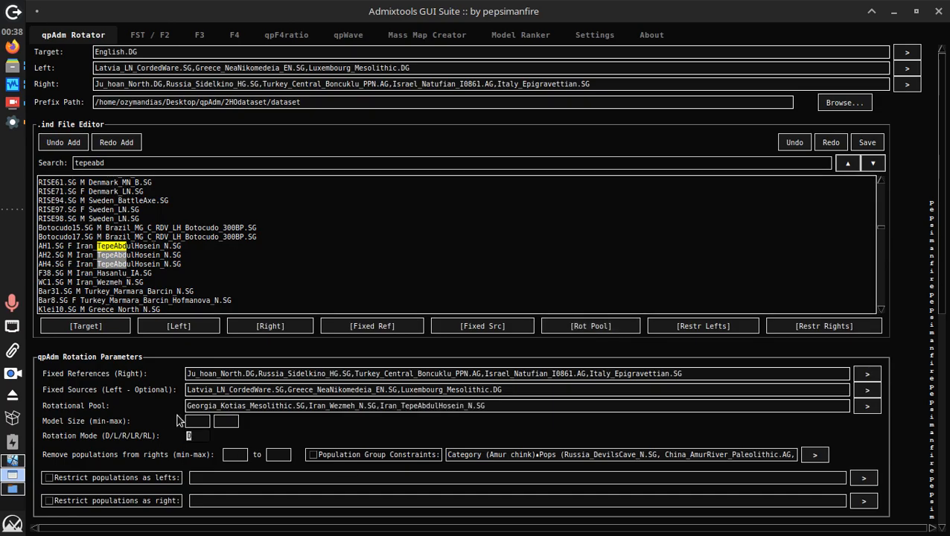
Enter 1 as both the minimum and maximum model size
left_click(201, 421)
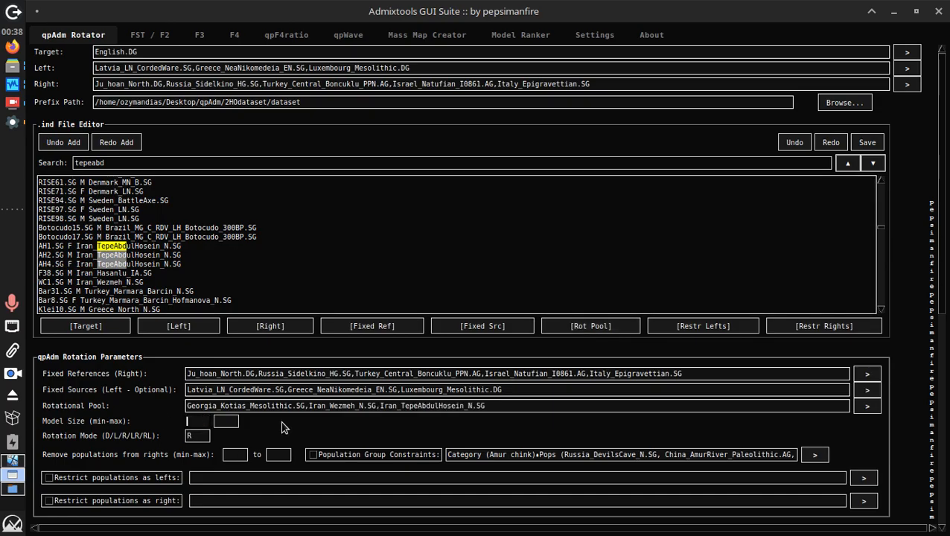
left_click(297, 406)
key("ctrl+a")
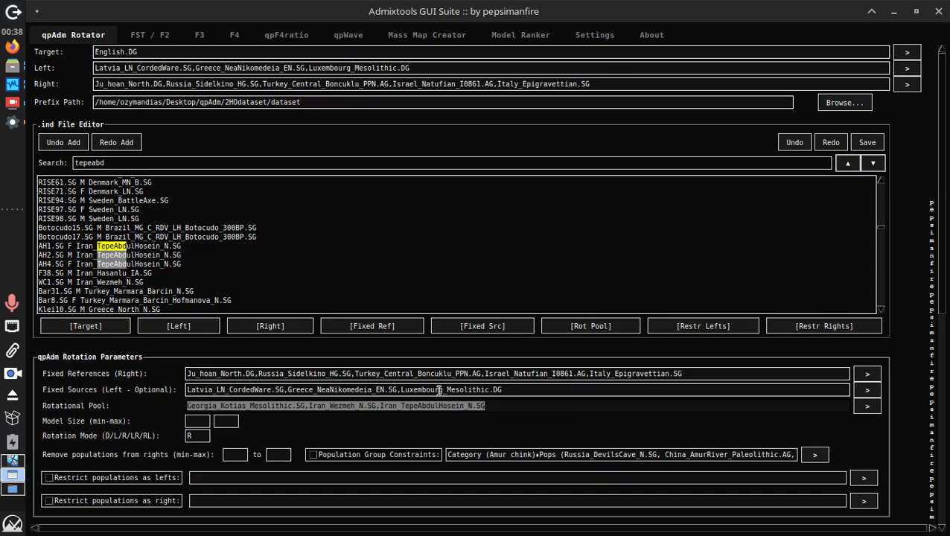
left_click(197, 420)
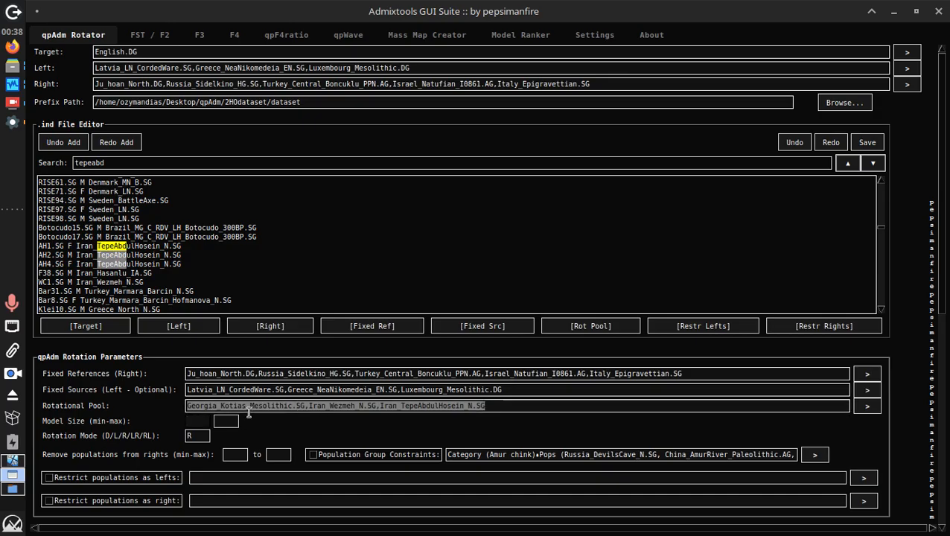
left_click(301, 404)
key("ctrl+a")
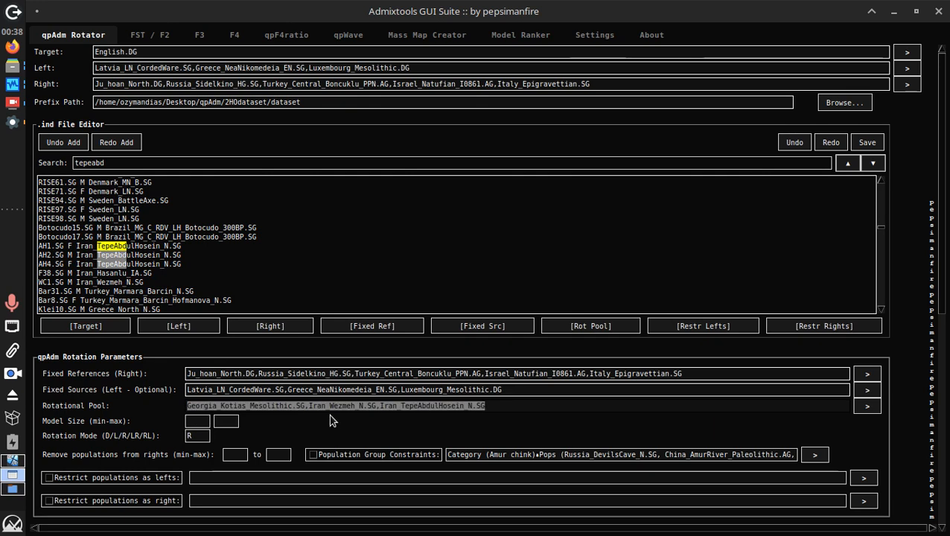
left_click(197, 422)
type("1")
left_click(226, 422)
type("1")
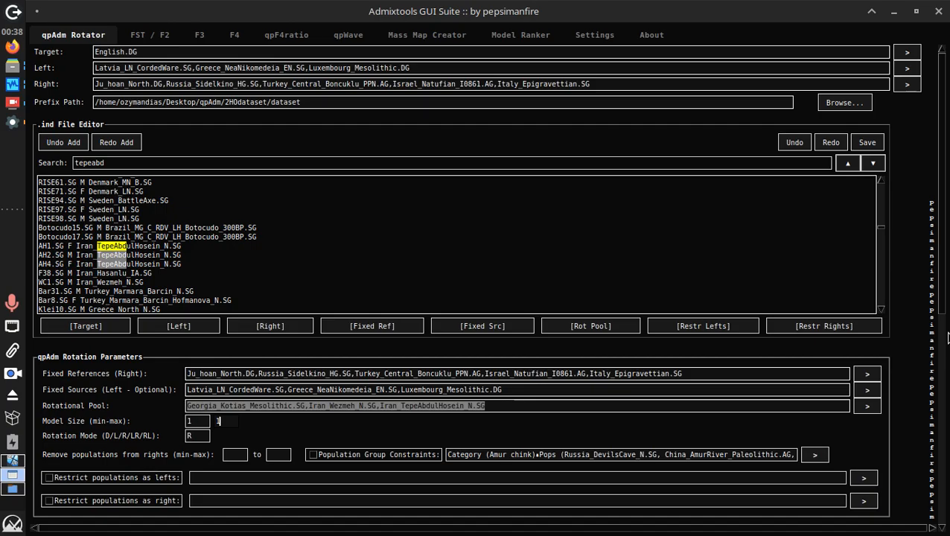
Review the earlier qpAdm output, including the Latvia_LN_CordedWare.SG weight row, and the rotational pool entry
scroll(942, 256, "down", 1)
left_click_drag(943, 256, 942, 470)
scroll(703, 442, "down", 3)
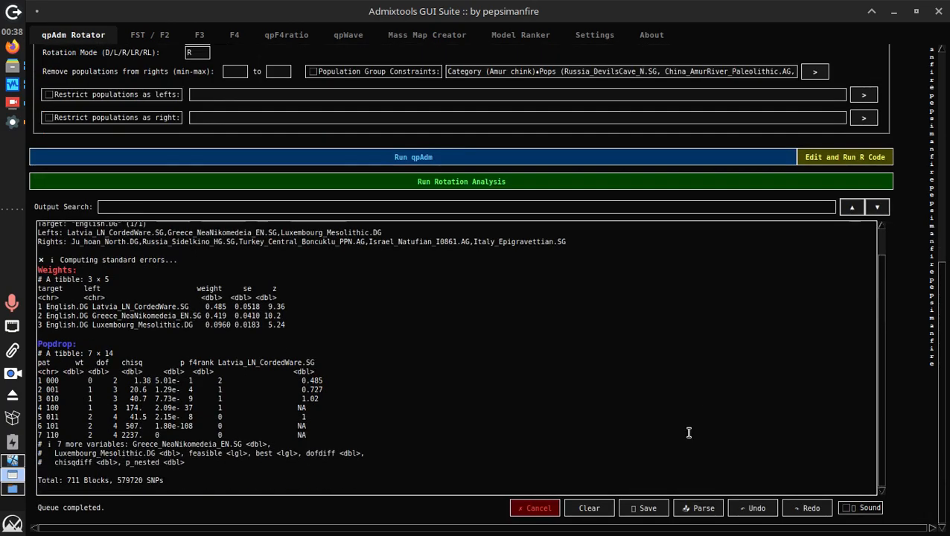
left_click_drag(357, 353, 23, 305)
left_click(384, 302)
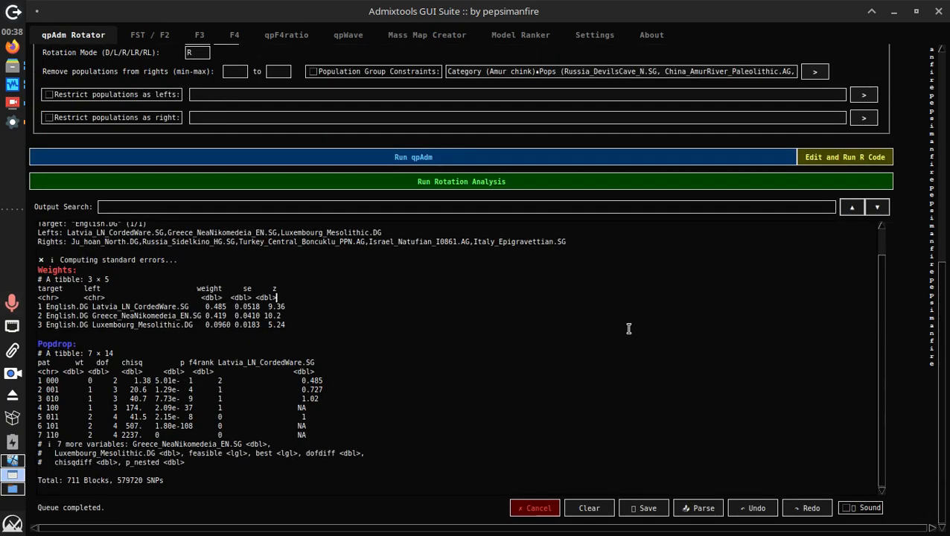
triple_click(250, 306)
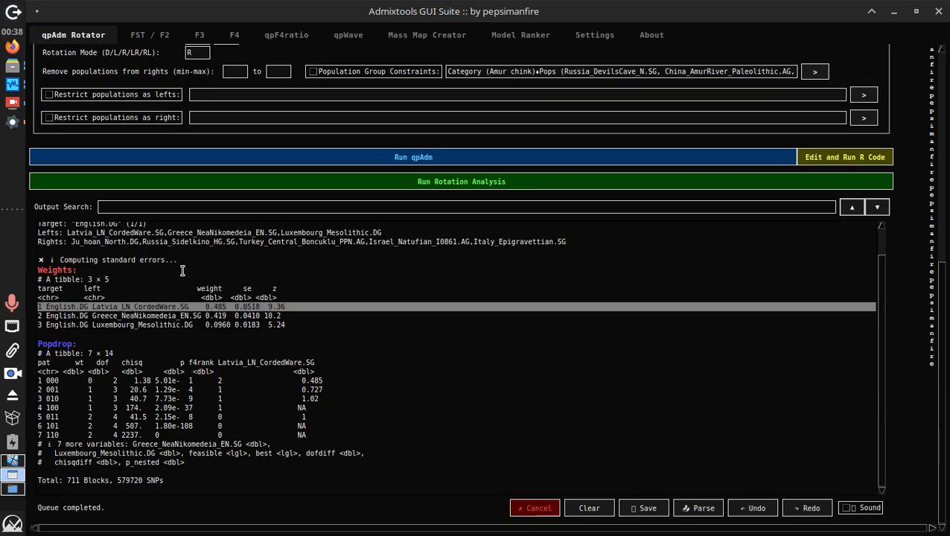
left_click_drag(939, 275, 416, 36)
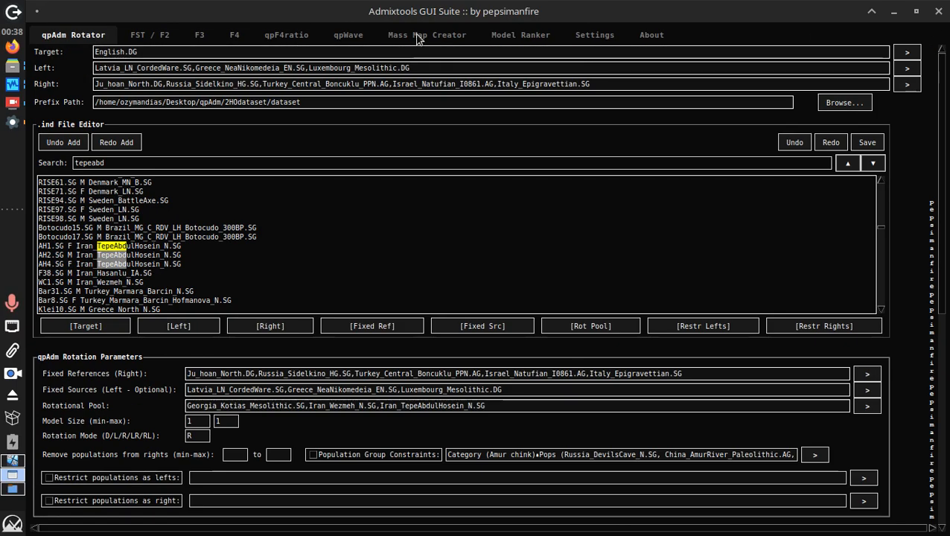
triple_click(396, 405)
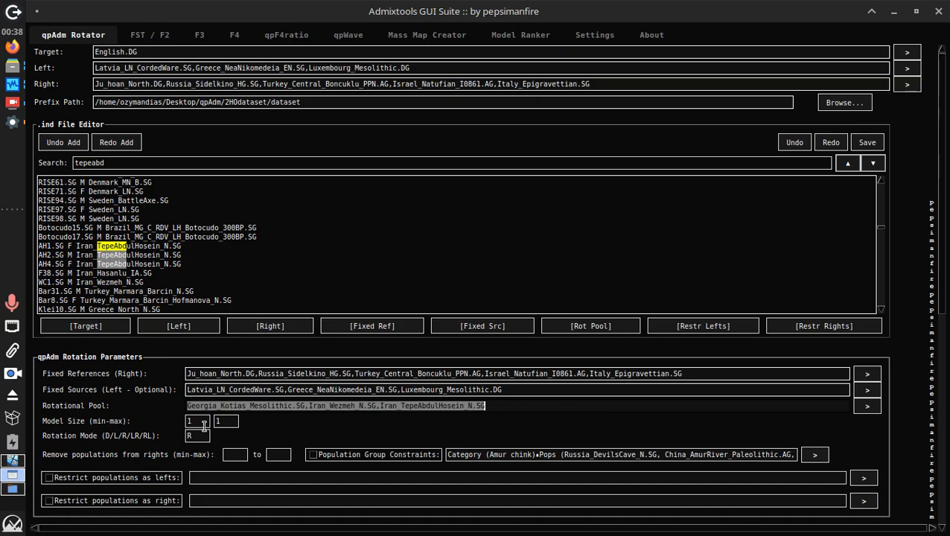
left_click_drag(941, 298, 864, 526)
Run the rotation analysis and review each of the three models' weights and Popdrop tables in the log
left_click(510, 186)
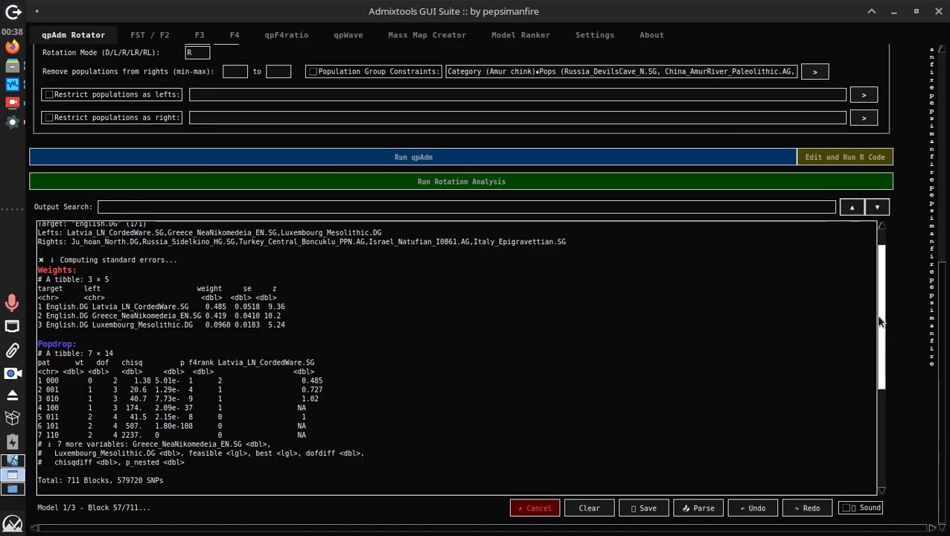
scroll(503, 390, "down", 7)
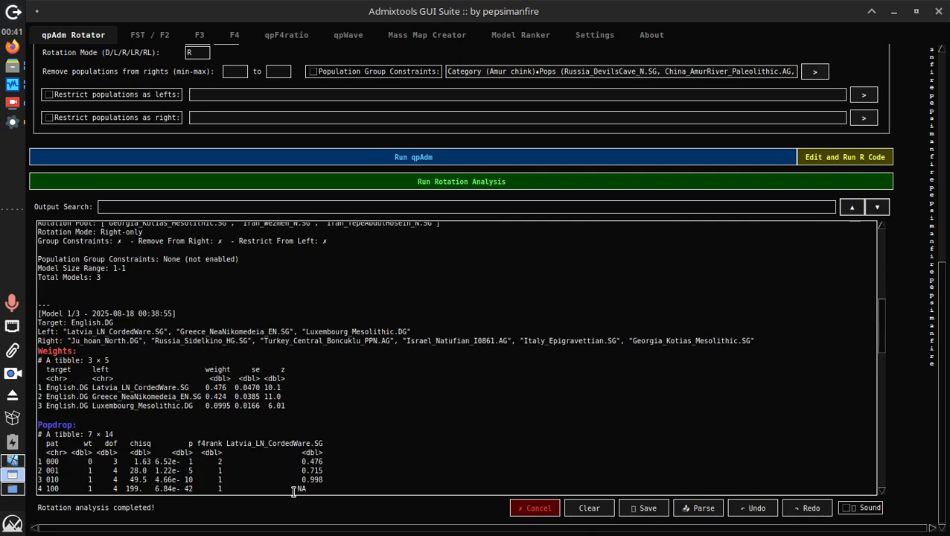
scroll(187, 342, "up", 3)
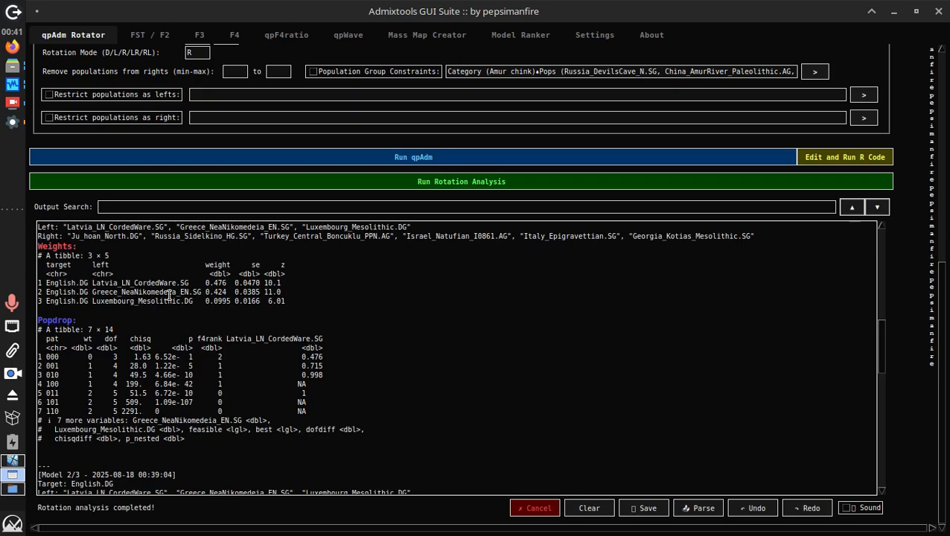
scroll(359, 411, "down", 5)
scroll(243, 489, "down", 15)
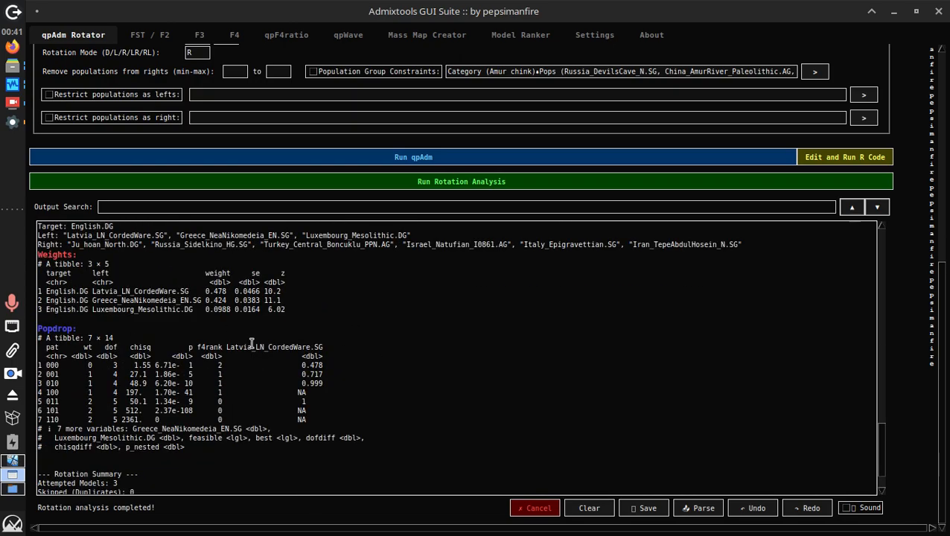
scroll(253, 336, "up", 6)
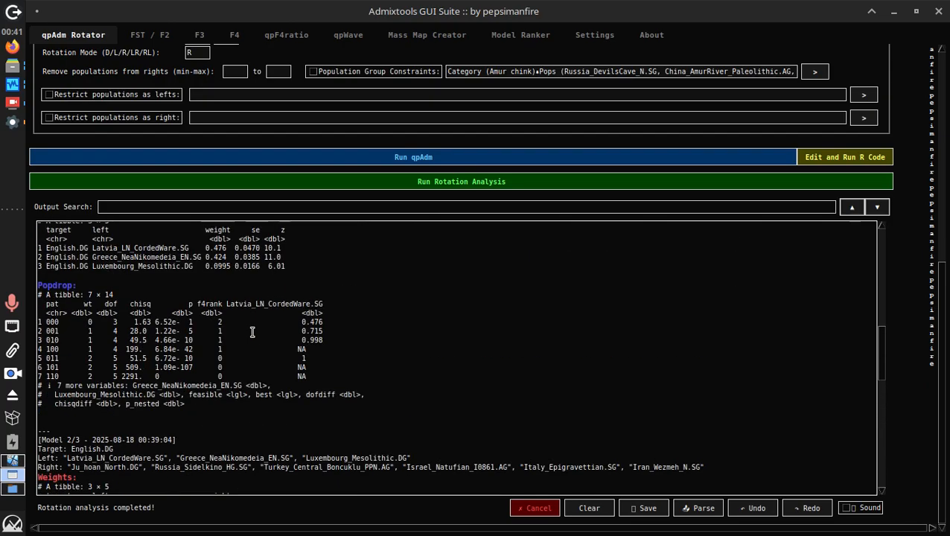
scroll(255, 367, "down", 5)
left_click(239, 398)
left_click_drag(239, 398, 125, 375)
scroll(126, 374, "down", 10)
left_click(127, 374)
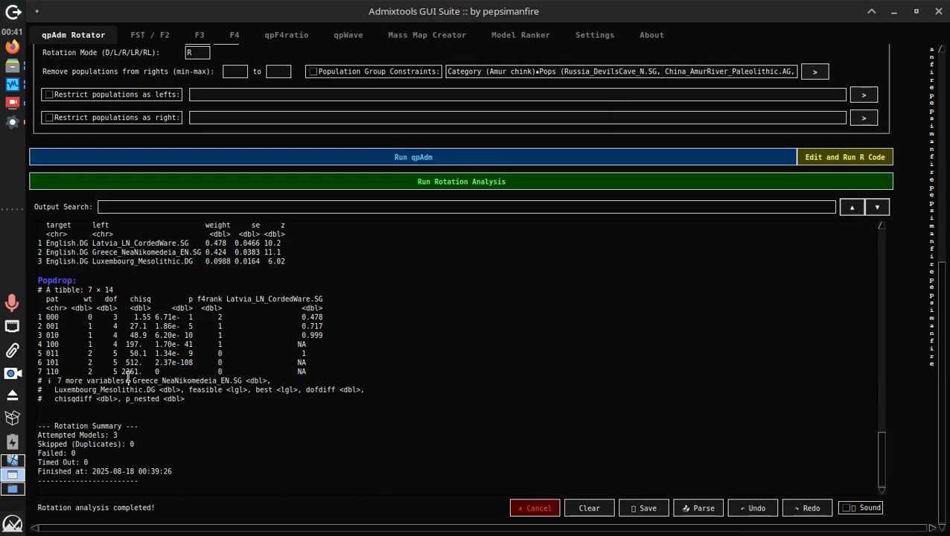
scroll(127, 373, "up", 4)
scroll(236, 327, "up", 10)
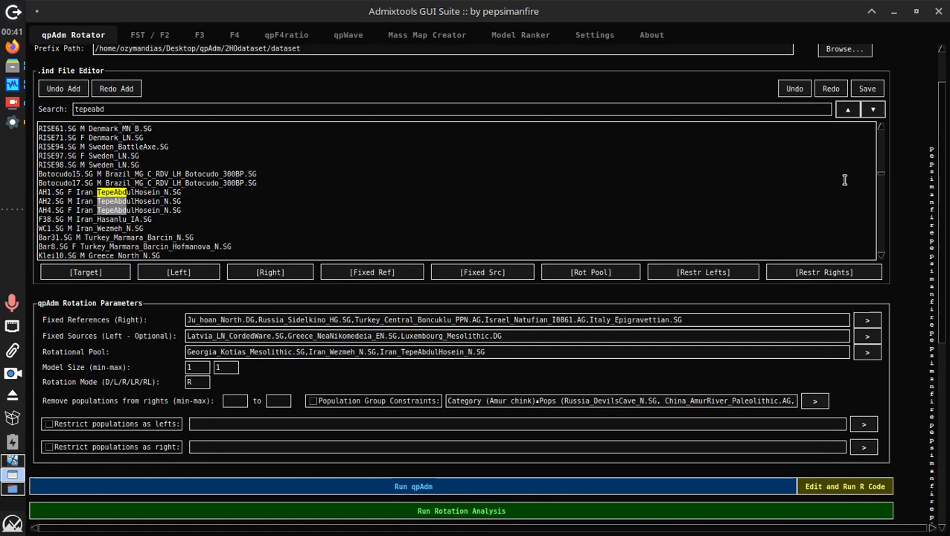
Switch Rotation Mode from R to L and select Iran_TepeAbdulHosein_N.SG in Model 3/3's Right line
double_click(189, 382)
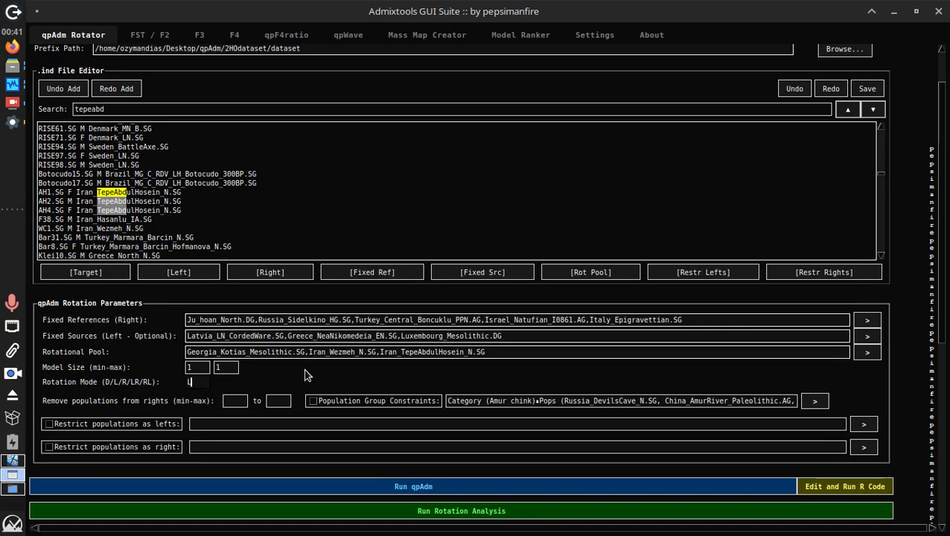
scroll(943, 319, "down", 10)
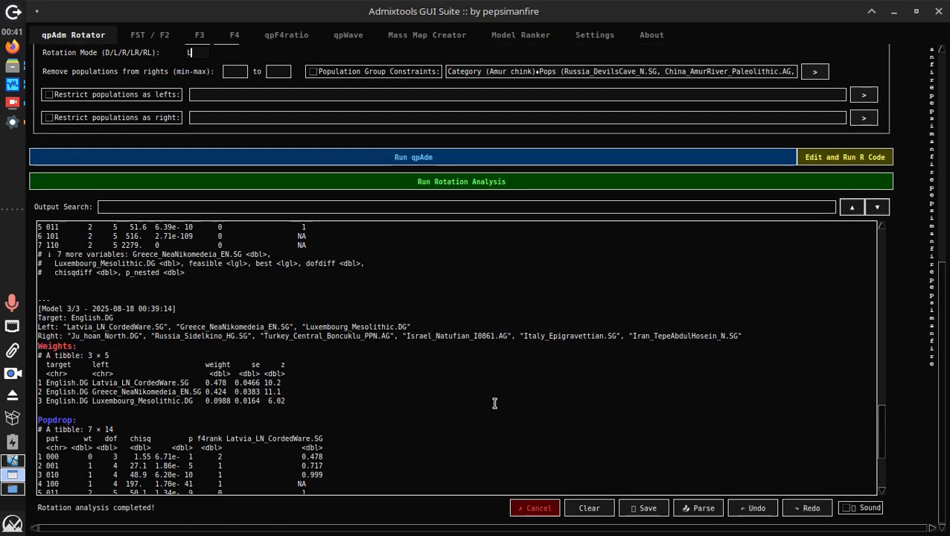
scroll(652, 264, "down", 3)
scroll(652, 267, "up", 10)
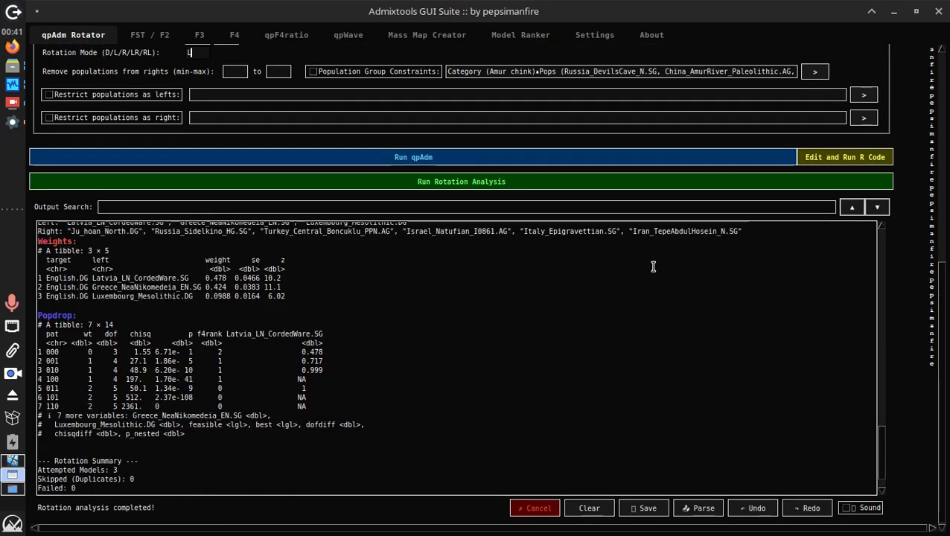
scroll(653, 300, "down", 5)
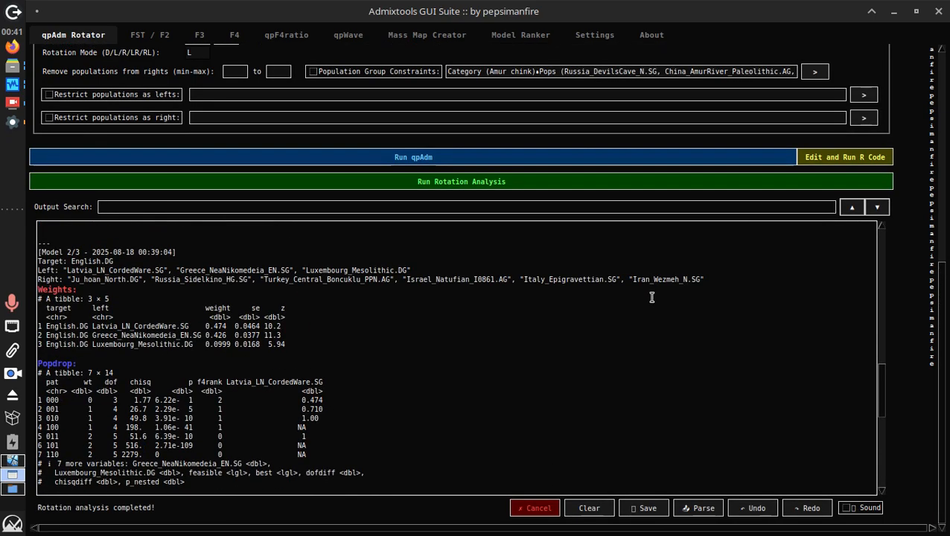
scroll(652, 298, "down", 6)
scroll(640, 328, "up", 1)
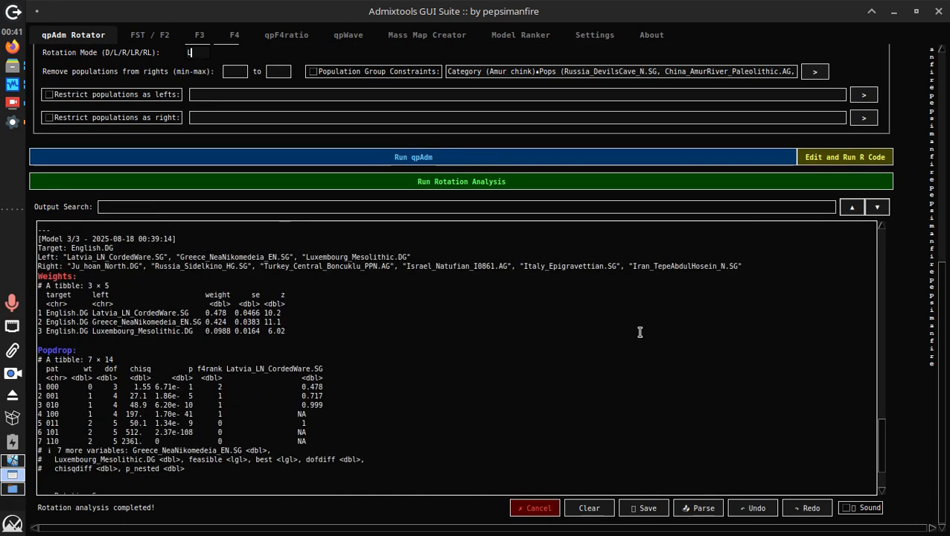
left_click_drag(632, 267, 734, 266)
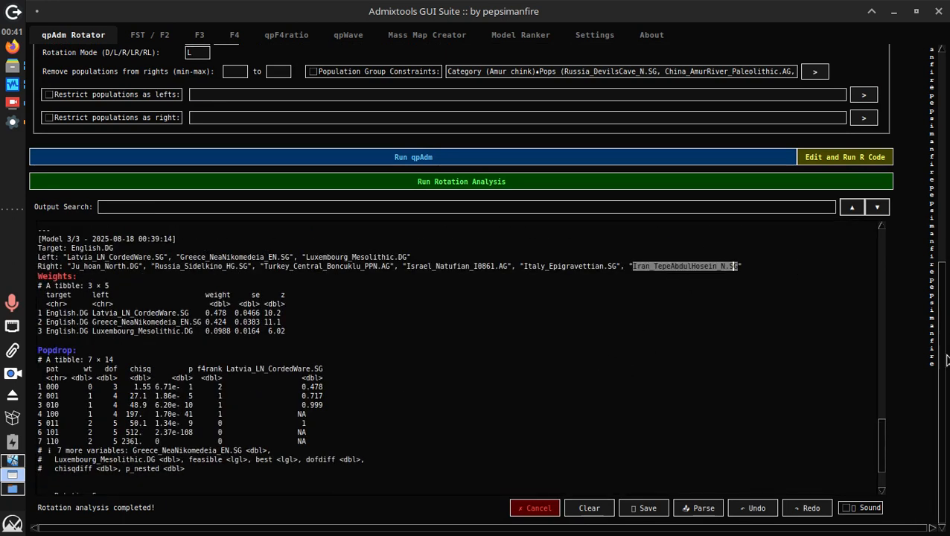
left_click_drag(946, 360, 946, 153)
Append ',Iran_TepeAbdulHosein_N.SG' to the end of the Right populations list
left_click(632, 80)
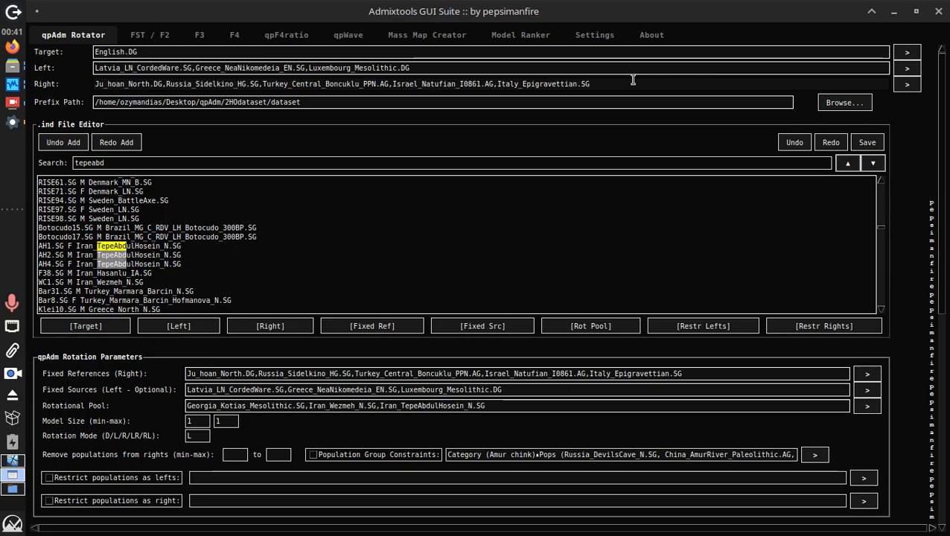
type(",")
type("Iran_TepeAbdulHosein_N.SG")
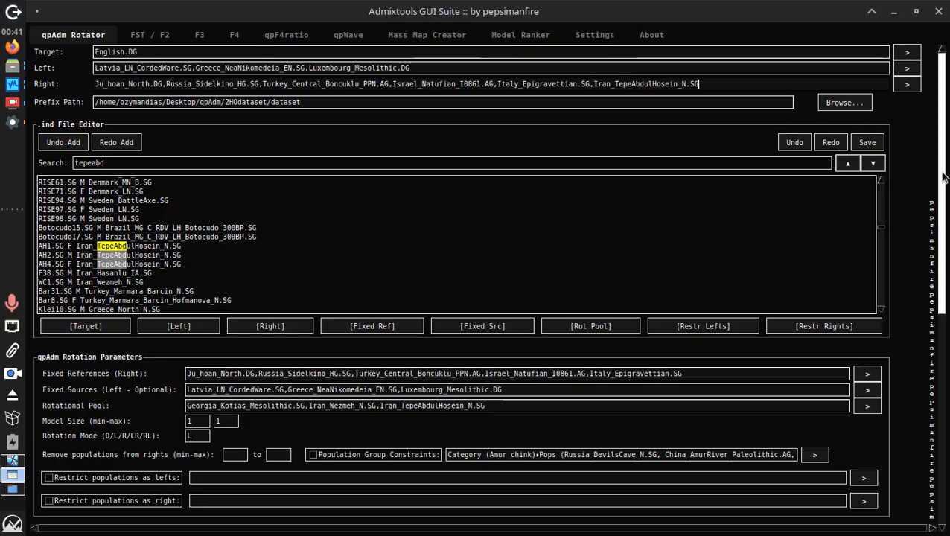
left_click_drag(944, 176, 944, 372)
Empty the Rotational Pool field
double_click(429, 208)
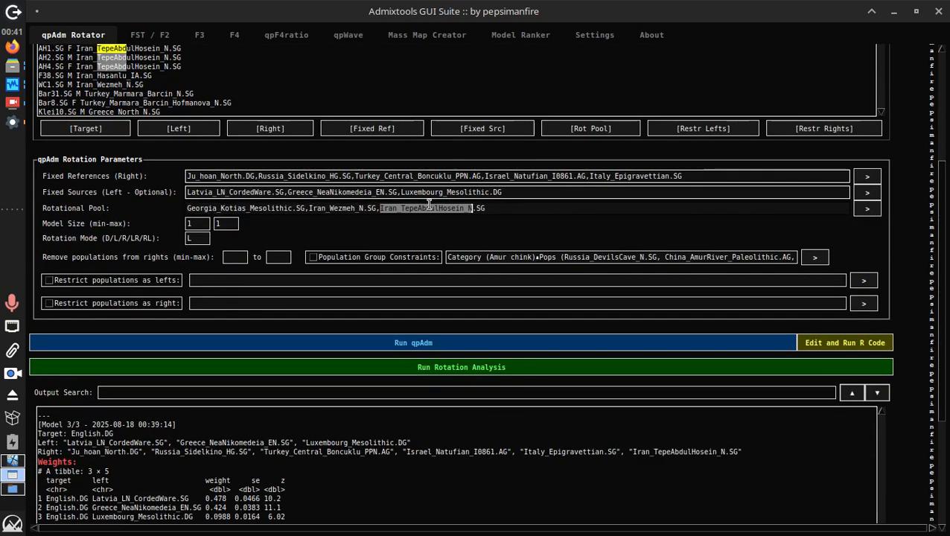
triple_click(430, 206)
key("BackSpace")
Delete Latvia_LN_CordedWare.SG from Fixed Sources
left_click_drag(233, 192, 186, 192)
left_click(281, 191)
key("BackSpace")
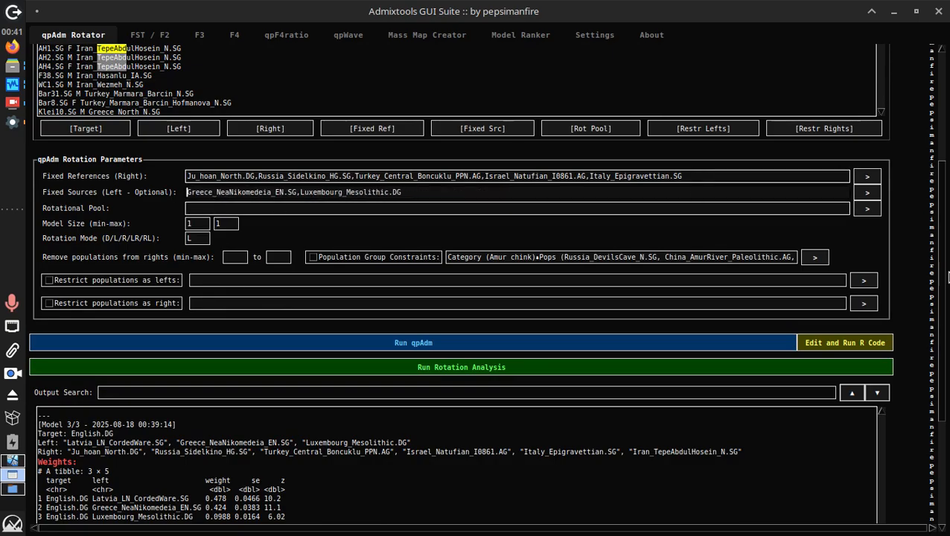
scroll(944, 276, "up", 3)
Search 'cordedware.s' and add the Czechia_EBA, Estonia and Latvia_LN CordedWare.SG samples to the Rotational Pool
mouse_move(6, 85)
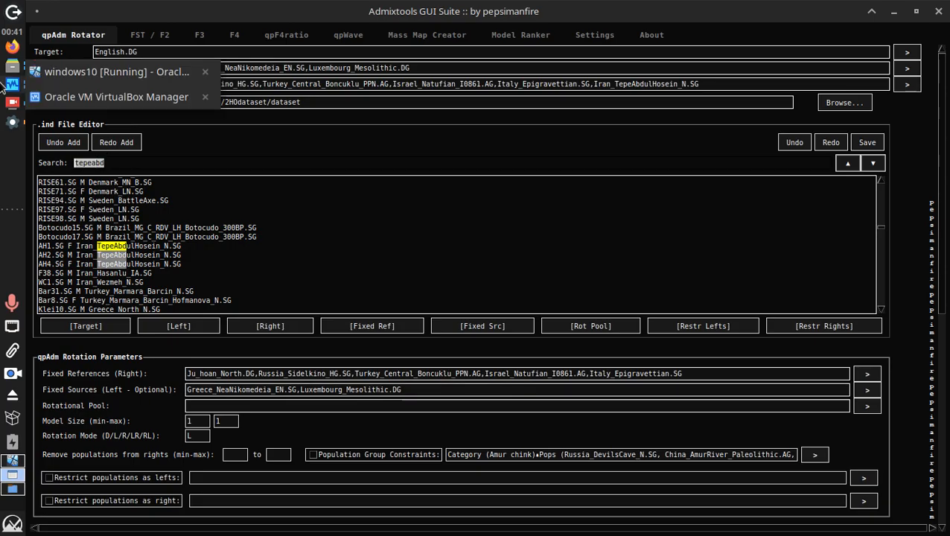
type("cordedware.sg")
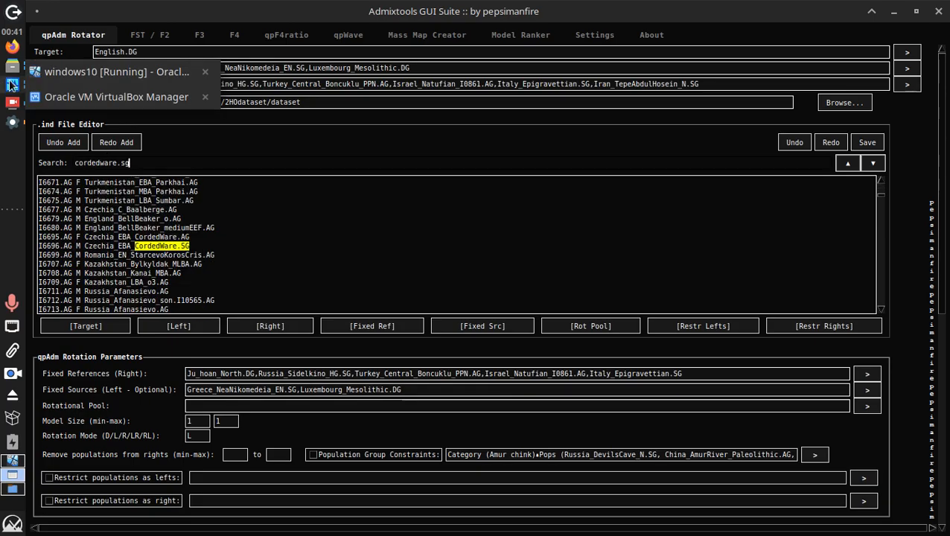
left_click(240, 242)
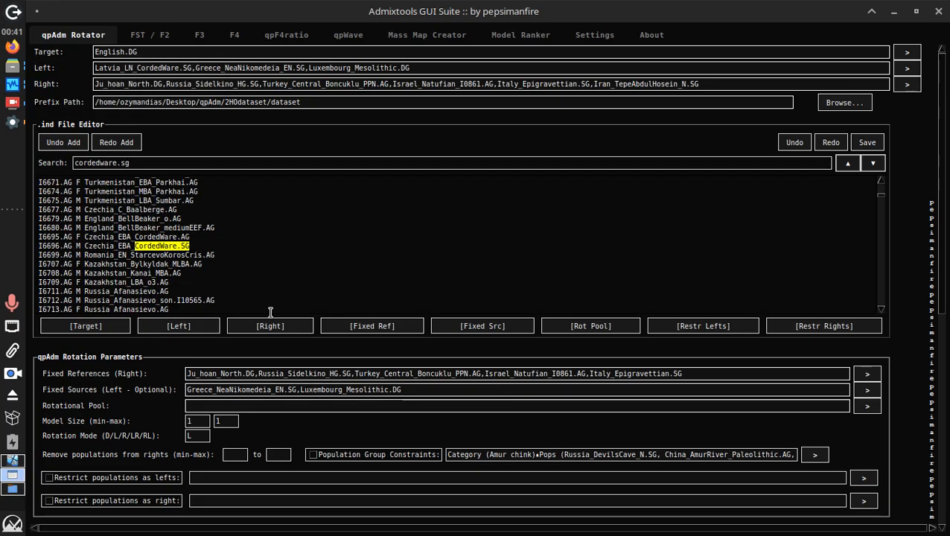
left_click(603, 324)
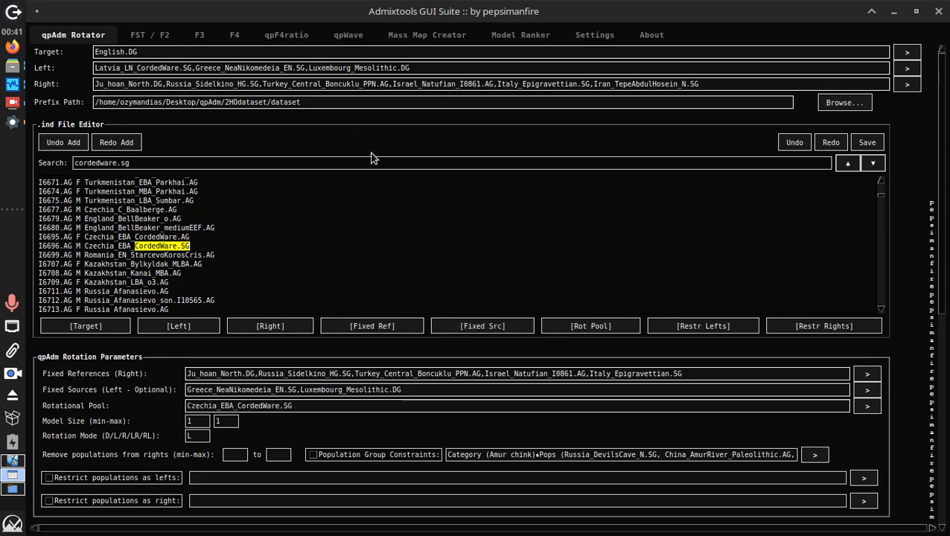
left_click(376, 159)
key("Return")
left_click(603, 326)
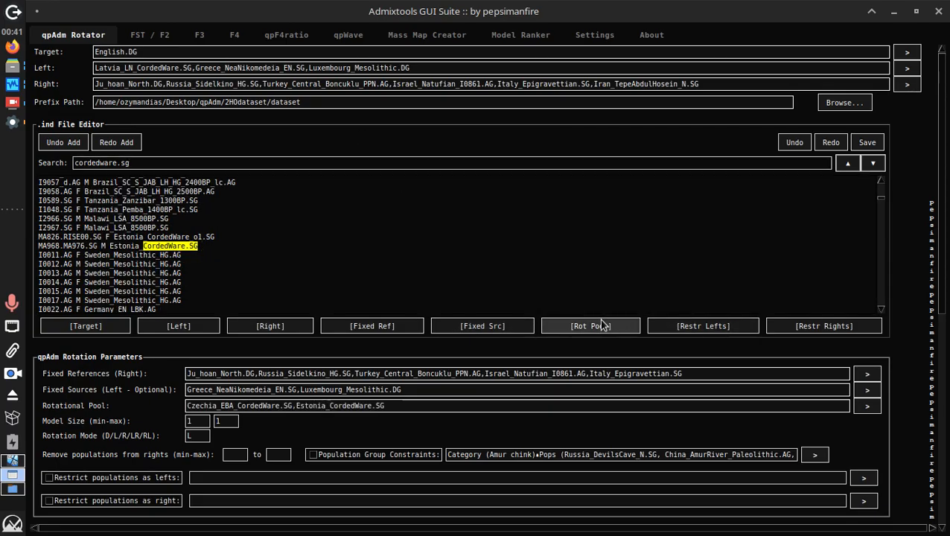
left_click(317, 163)
key("Return")
key("Return")
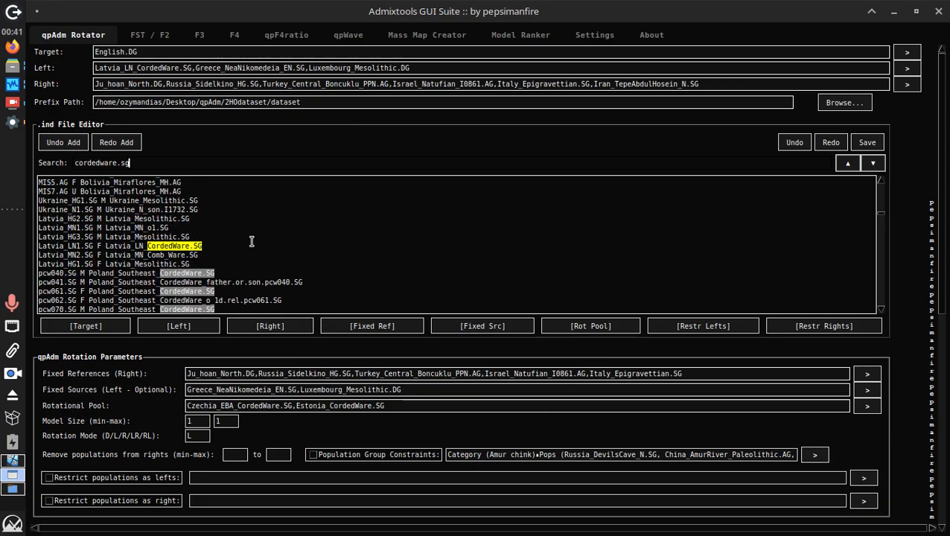
left_click(609, 328)
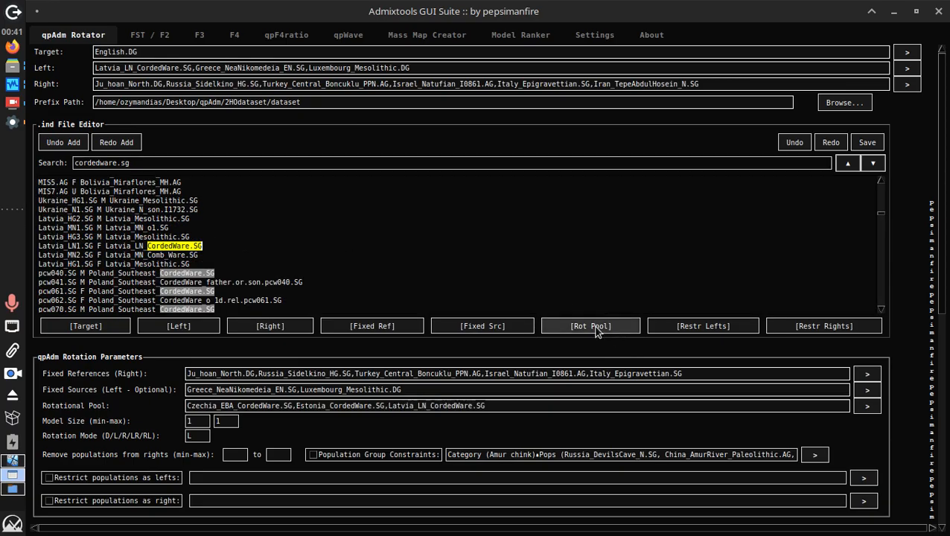
scroll(939, 328, "down", 10)
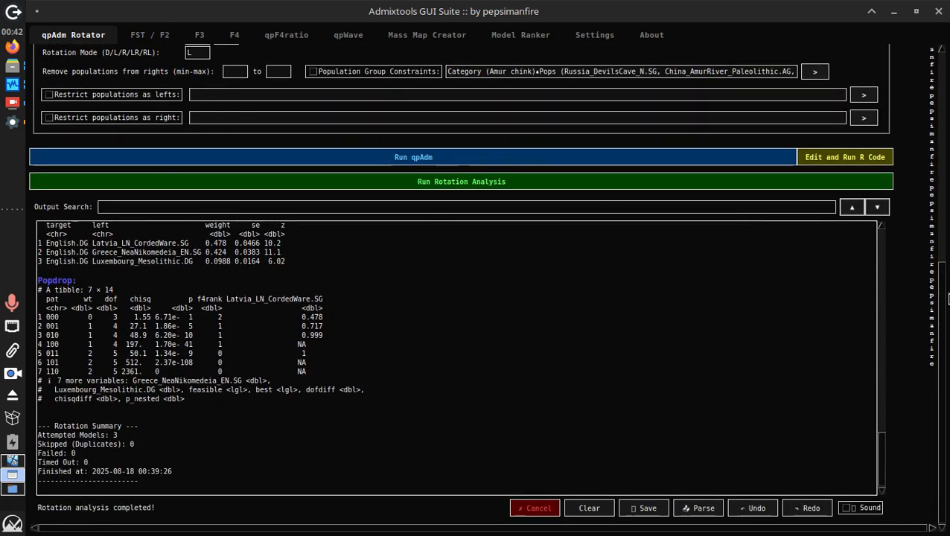
Scroll the rotation output and highlight Model 1's 0.758 Czechia_EBA_CordedWare.SG weight
scroll(937, 148, "up", 8)
scroll(655, 447, "down", 8)
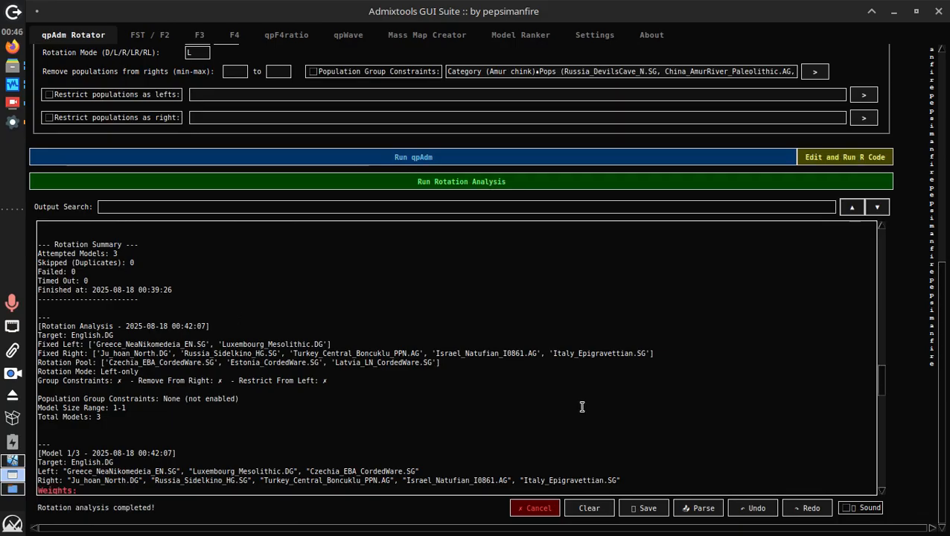
scroll(523, 395, "down", 2)
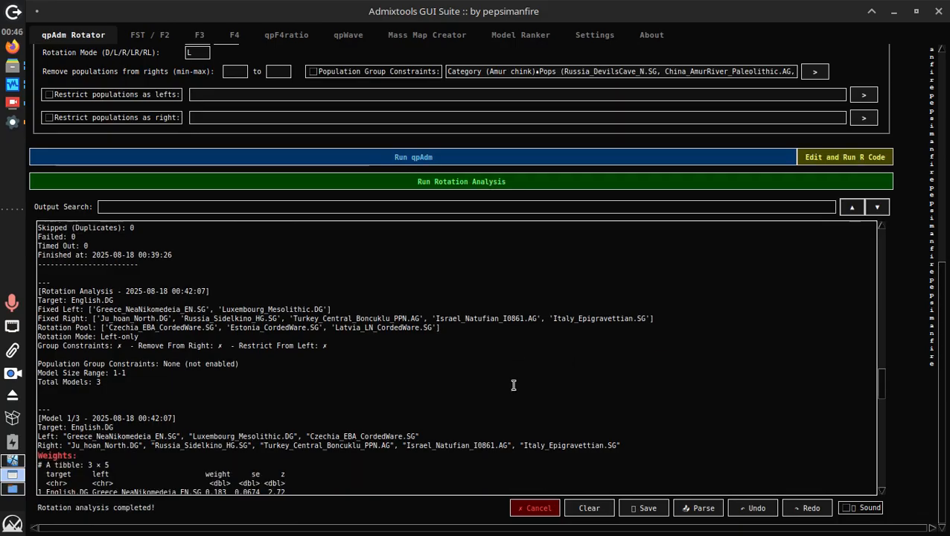
scroll(388, 365, "down", 5)
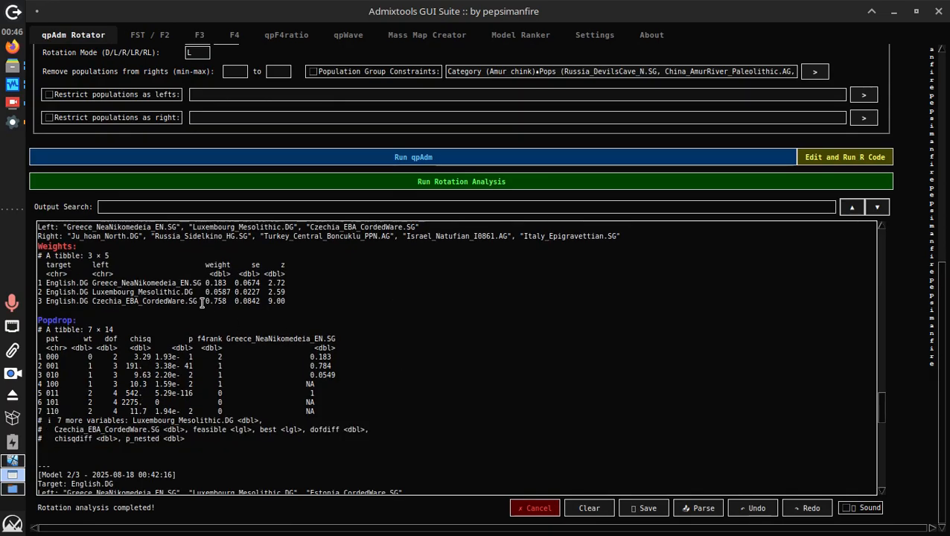
scroll(260, 365, "down", 5)
scroll(262, 395, "up", 6)
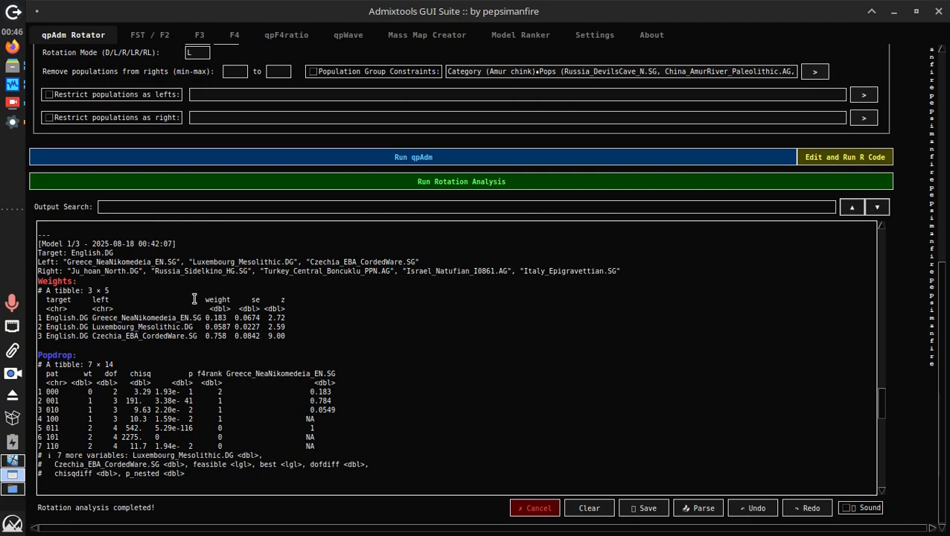
left_click_drag(210, 337, 218, 338)
Highlight the Estonia_CordedWare.SG and Latvia_LN_CordedWare.SG weight rows and Model 3/3's right populations
scroll(438, 370, "down", 5)
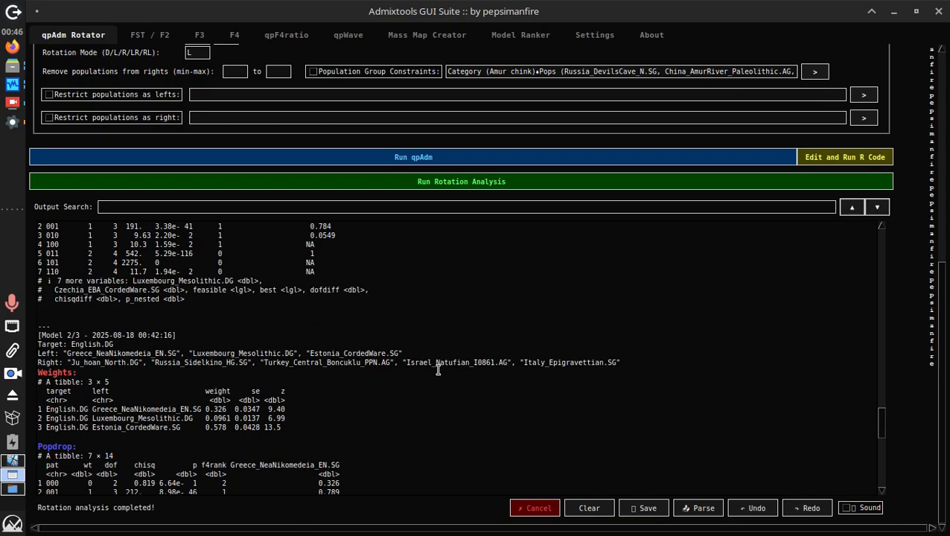
scroll(310, 449, "down", 2)
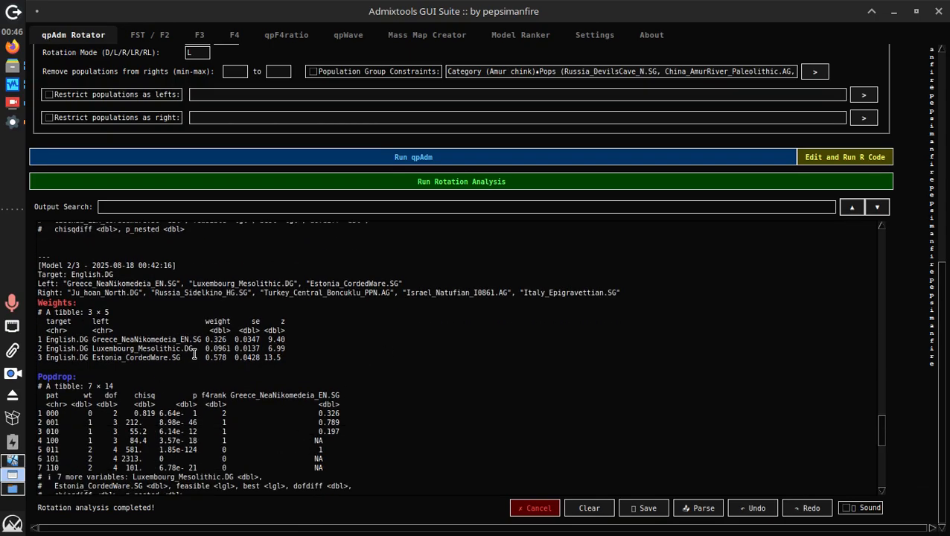
left_click_drag(194, 355, 137, 359)
scroll(325, 365, "down", 7)
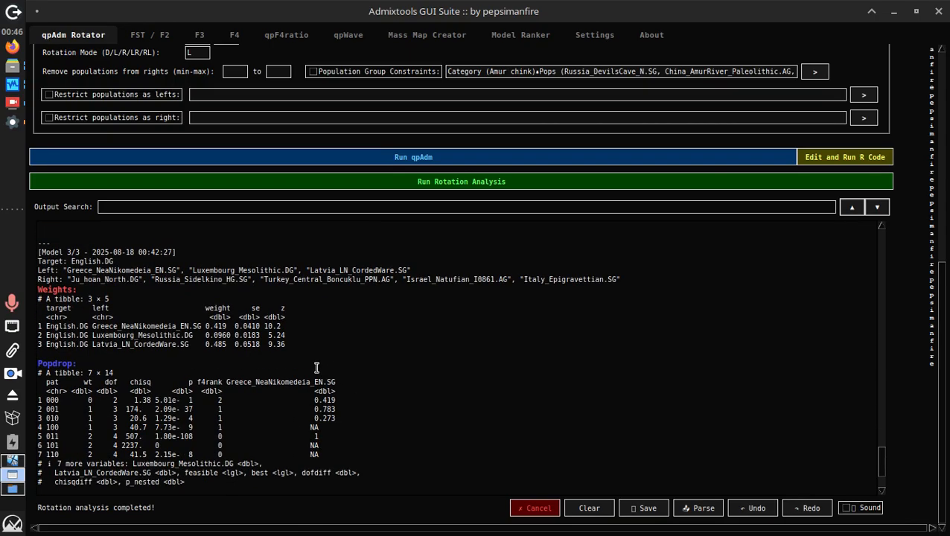
triple_click(195, 343)
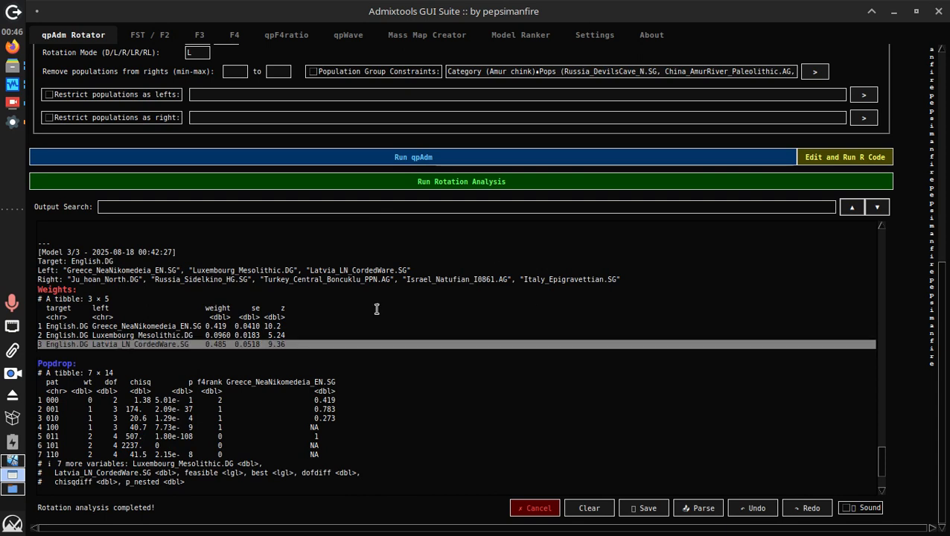
left_click_drag(564, 278, 624, 292)
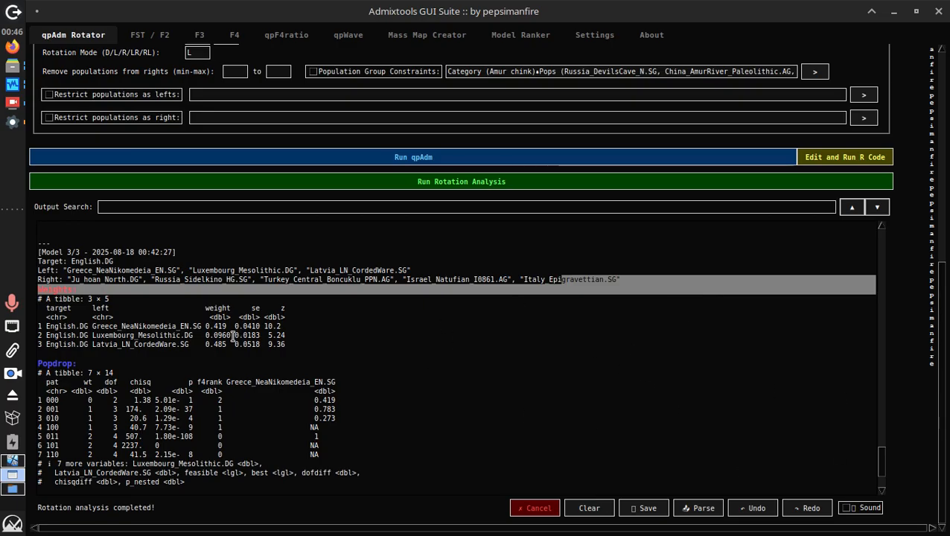
scroll(454, 356, "up", 3)
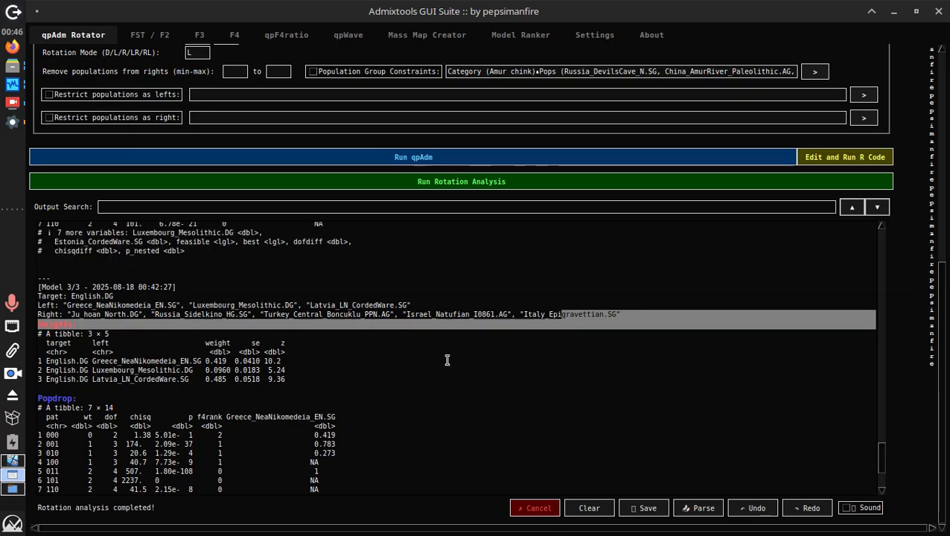
scroll(391, 331, "up", 5)
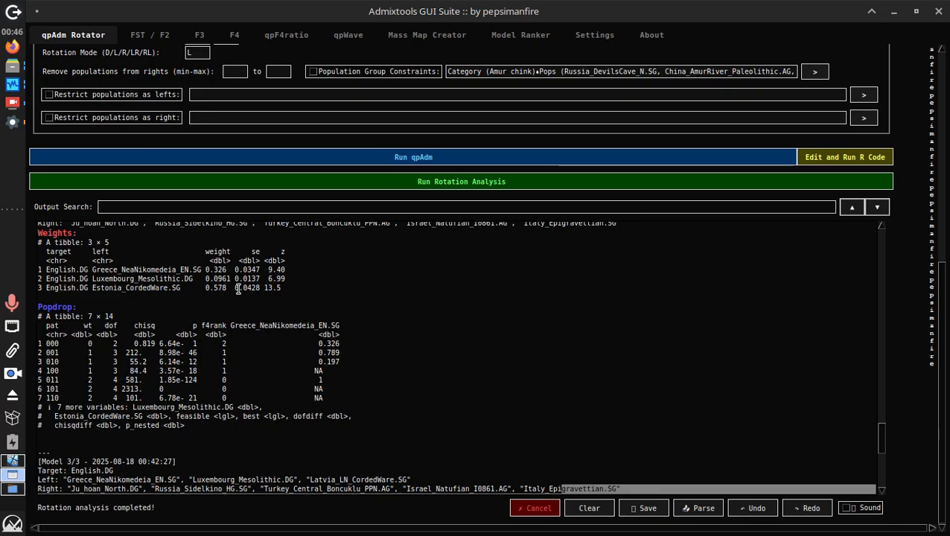
left_click_drag(236, 287, 264, 288)
scroll(266, 309, "down", 5)
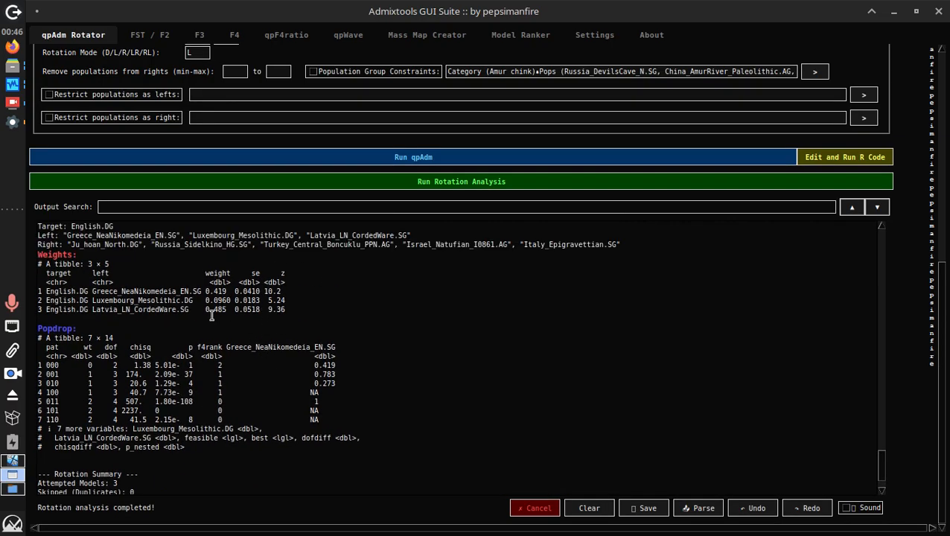
scroll(212, 315, "up", 1)
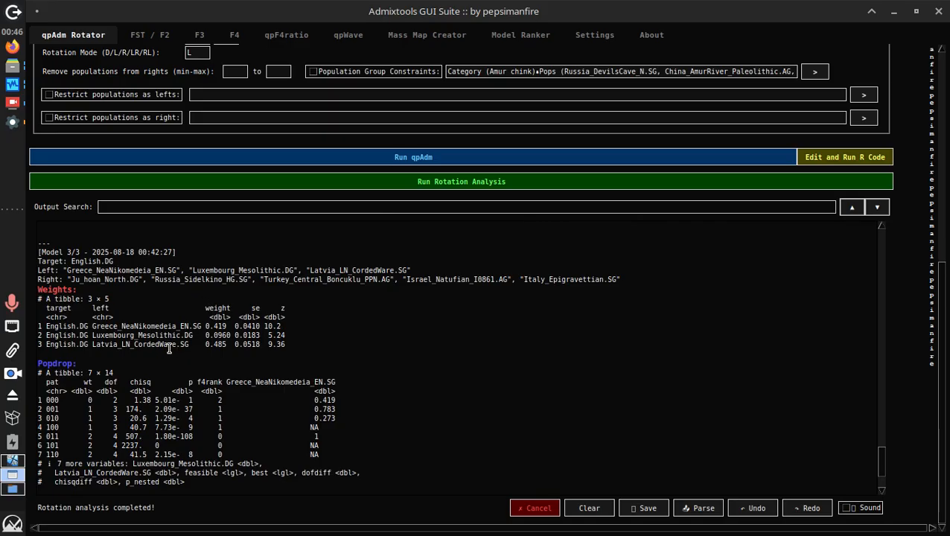
double_click(137, 328)
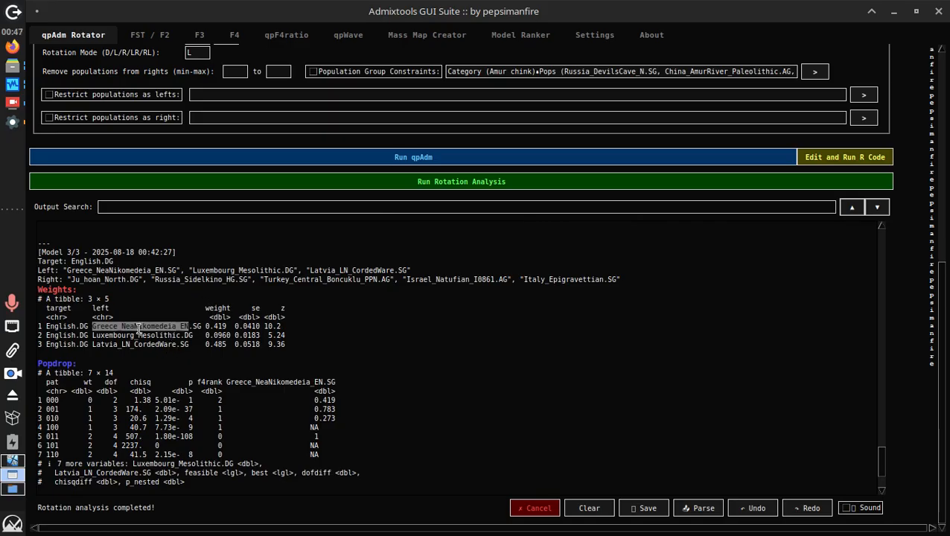
left_click(183, 345)
scroll(216, 298, "up", 6)
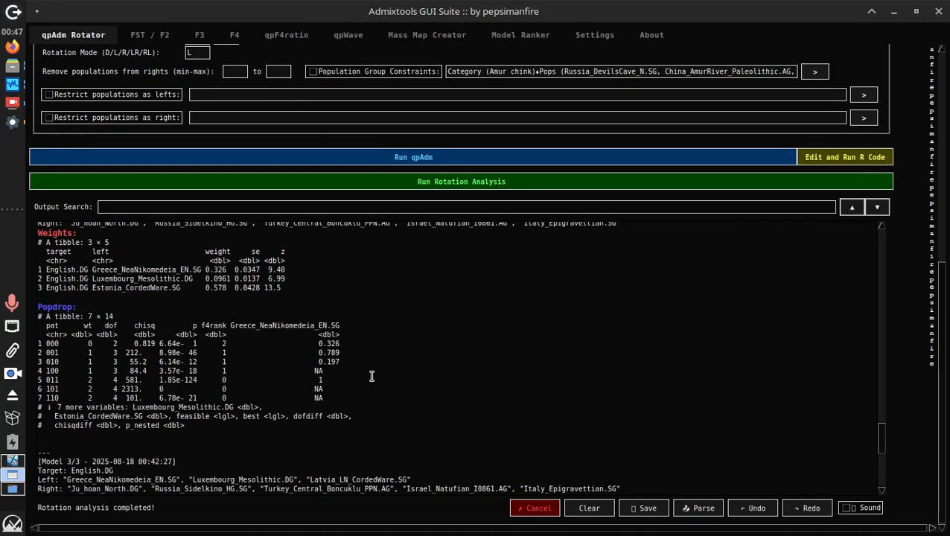
double_click(108, 289)
left_click(143, 262)
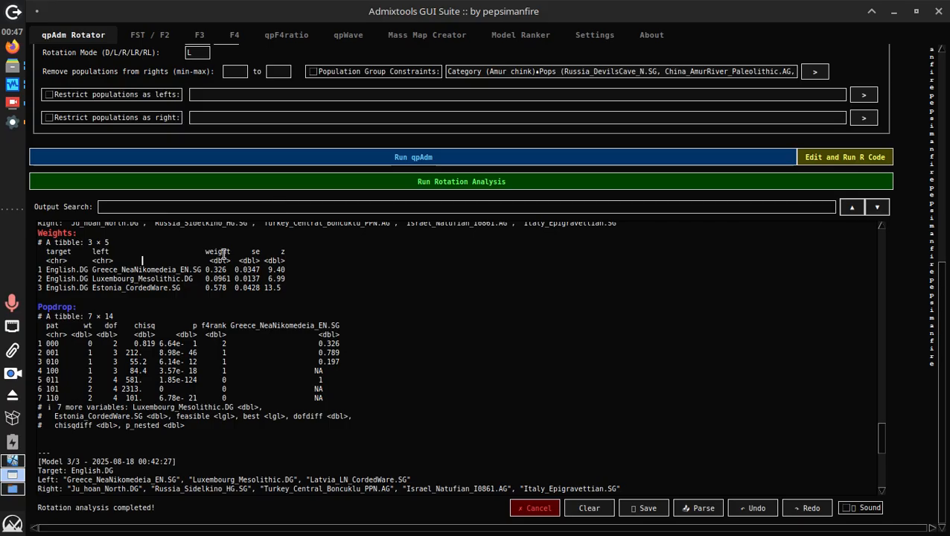
scroll(332, 298, "down", 5)
scroll(306, 333, "up", 6)
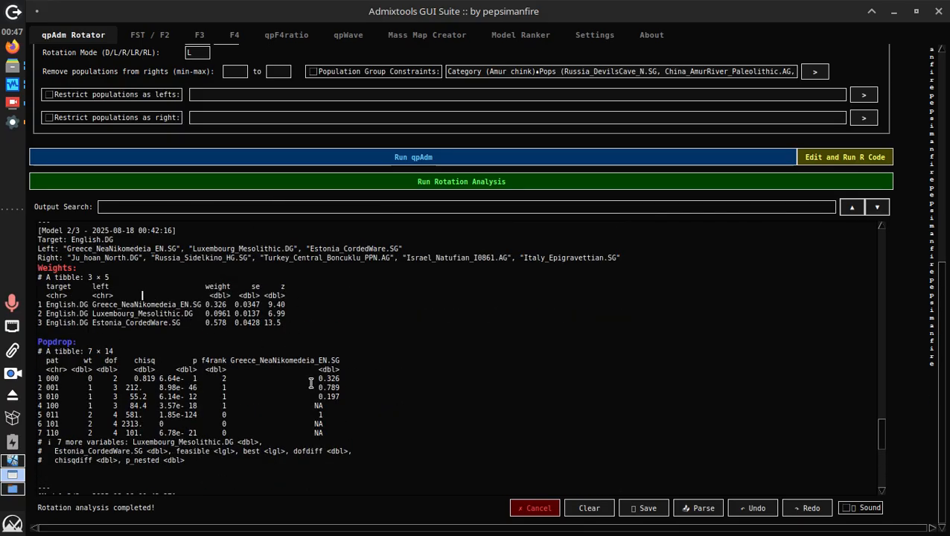
scroll(311, 383, "down", 5)
triple_click(154, 406)
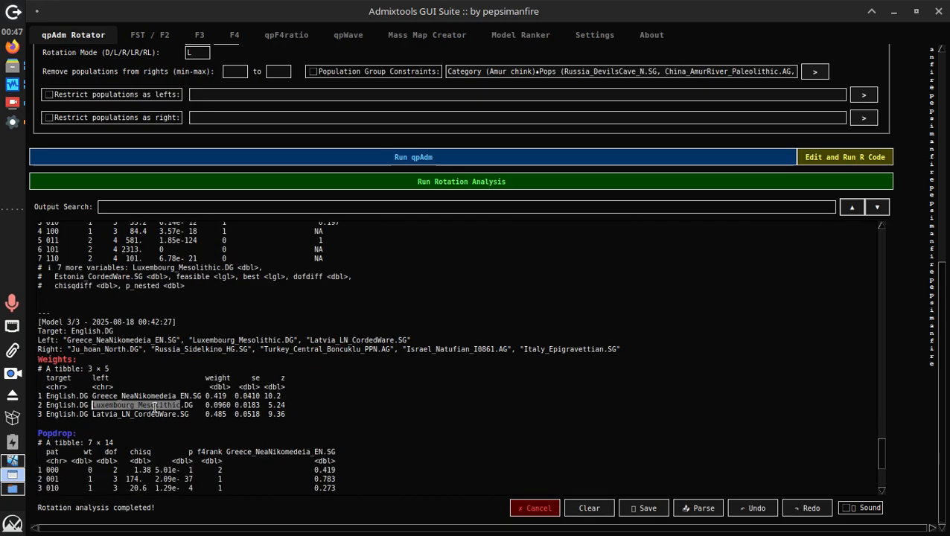
triple_click(164, 412)
scroll(308, 367, "down", 5)
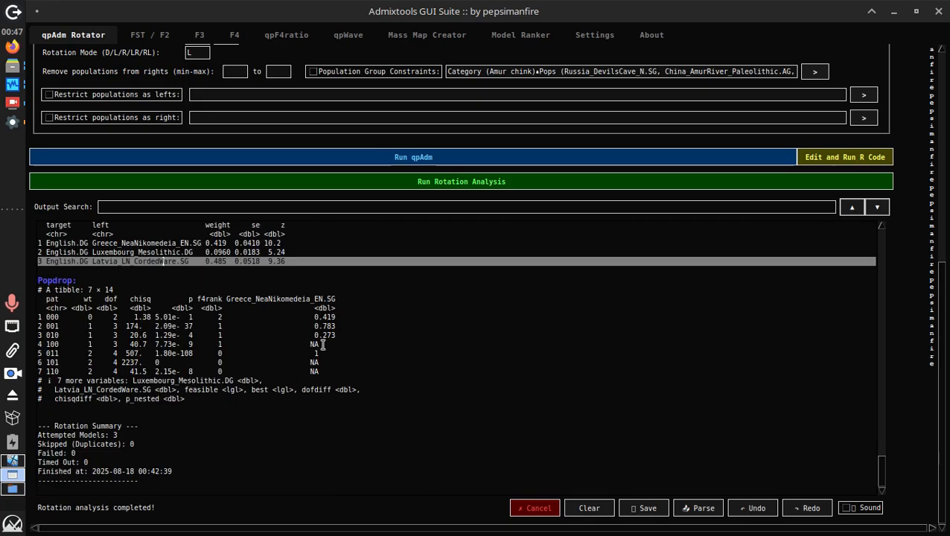
scroll(99, 171, "up", 5)
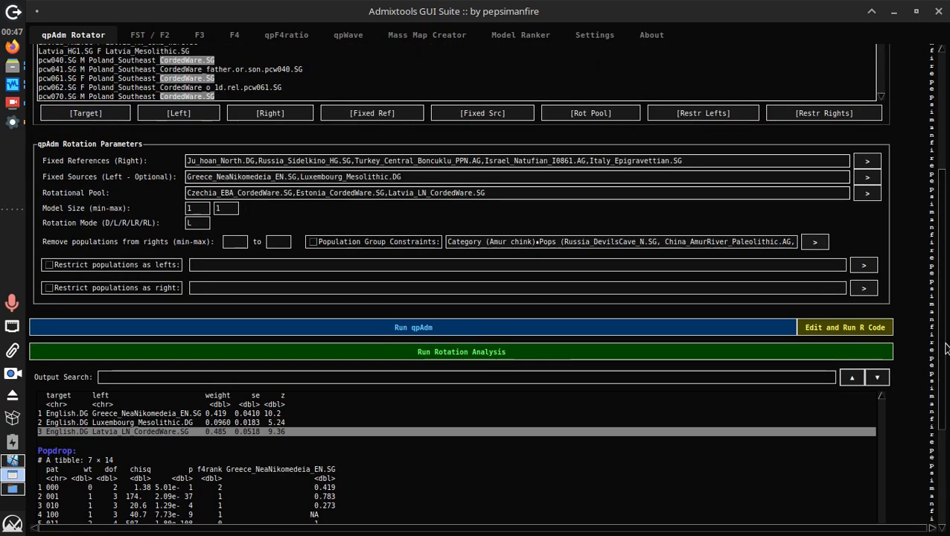
Delete all populations from the Rotational Pool
scroll(946, 349, "up", 5)
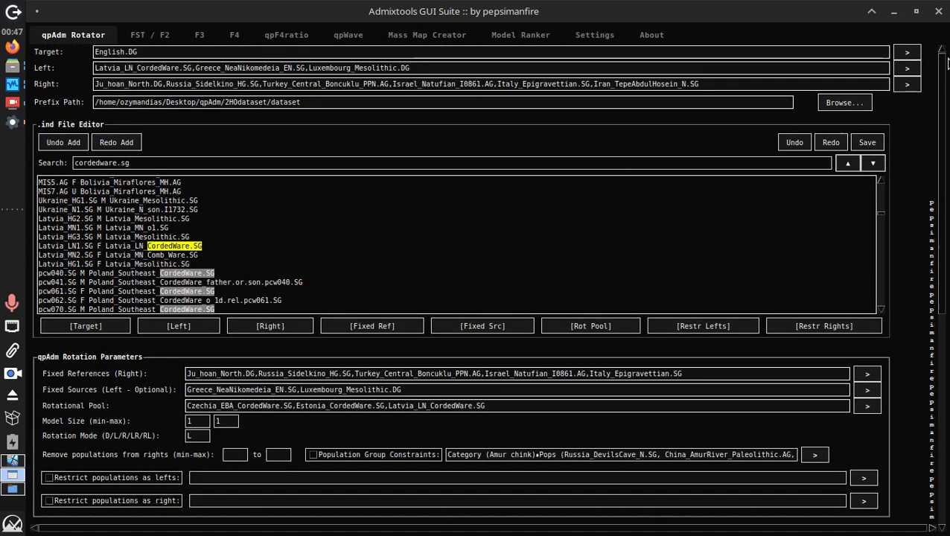
triple_click(358, 405)
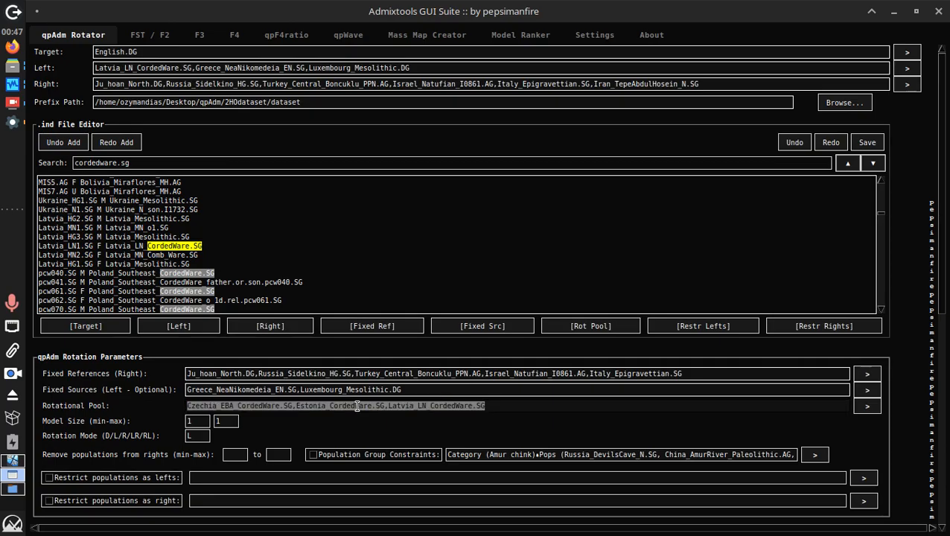
key("BackSpace")
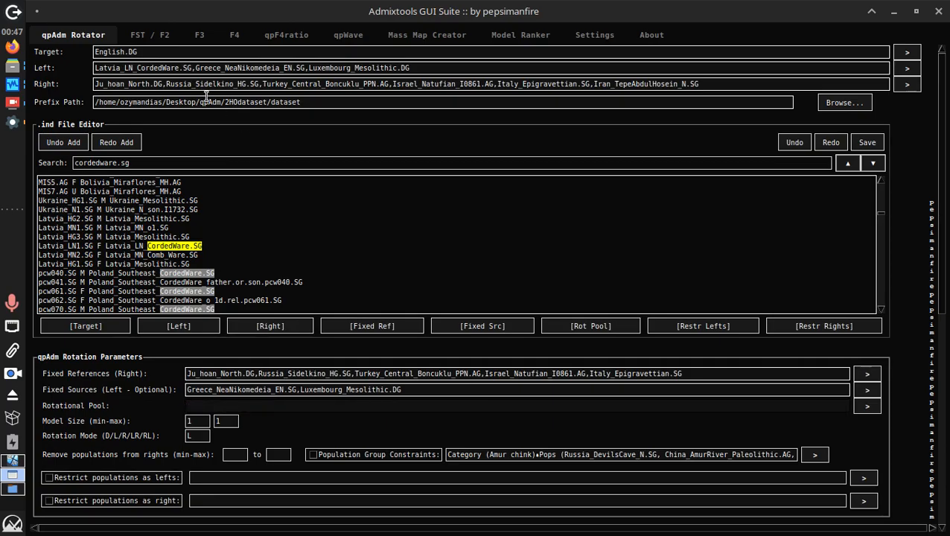
double_click(151, 68)
left_click_drag(151, 67, 190, 62)
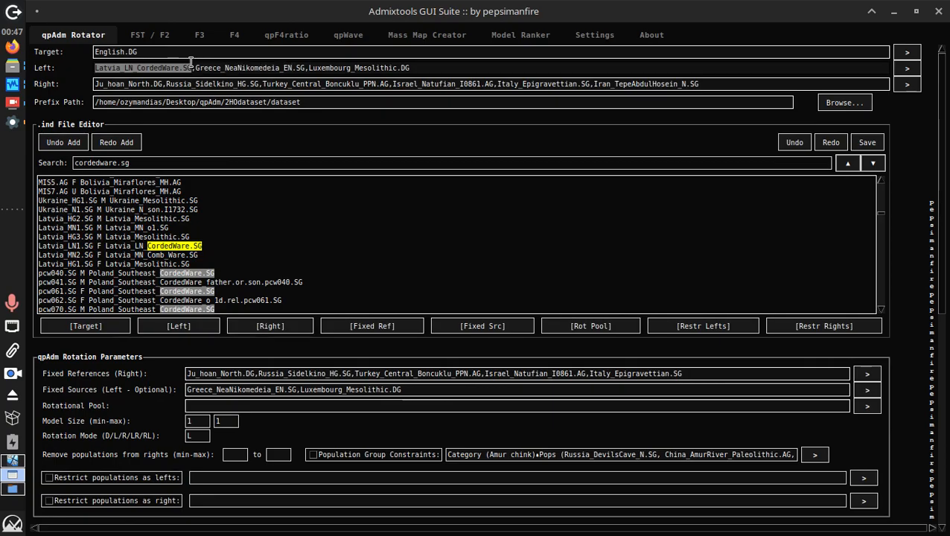
Move Russia_Sidelkino_HG.SG from Fixed References to the end of Fixed Sources
left_click(417, 388)
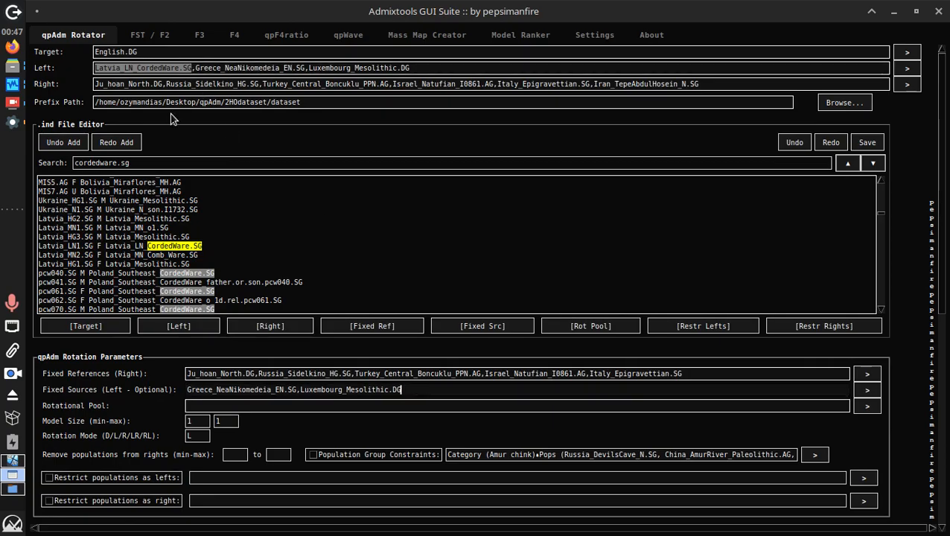
double_click(283, 372)
left_click_drag(283, 372, 346, 368)
key("ctrl+c")
key("BackSpace")
key("BackSpace")
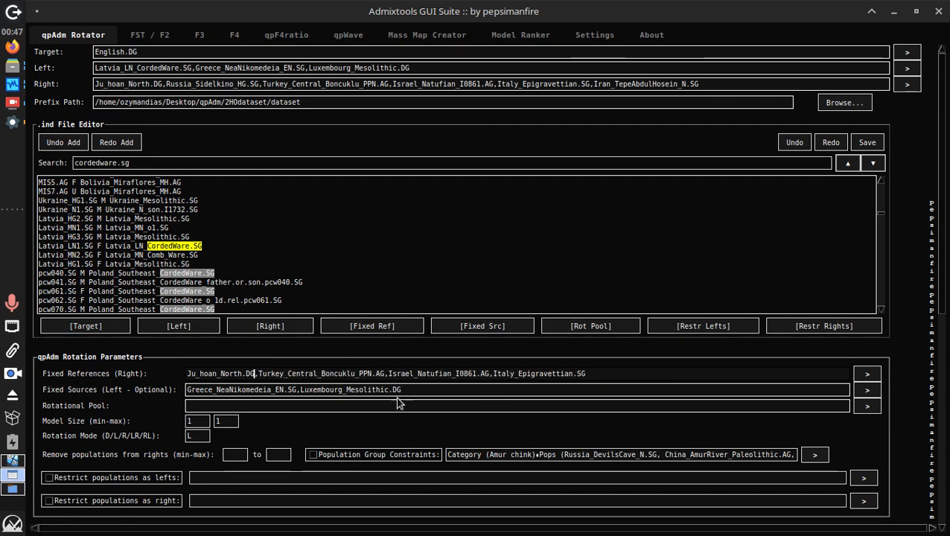
left_click(438, 386)
type(",")
key("ctrl+v")
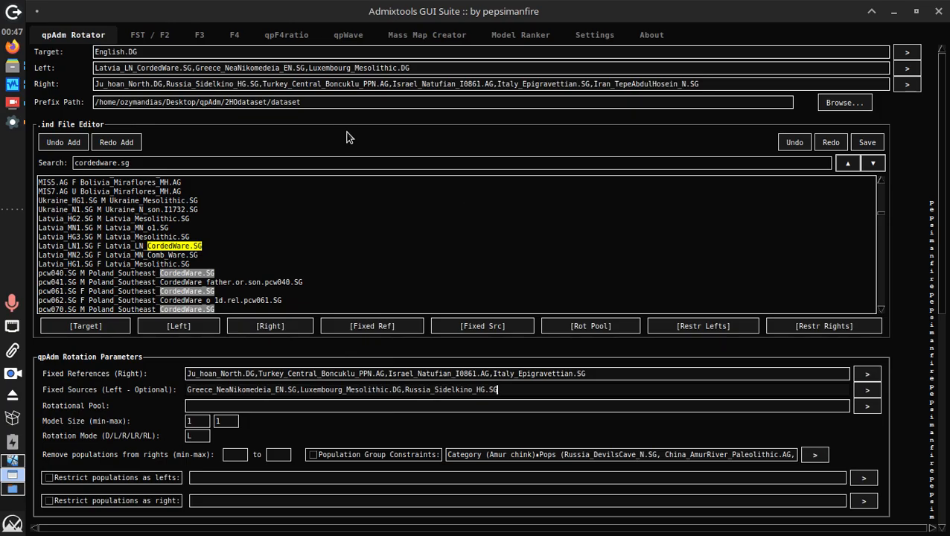
triple_click(340, 162)
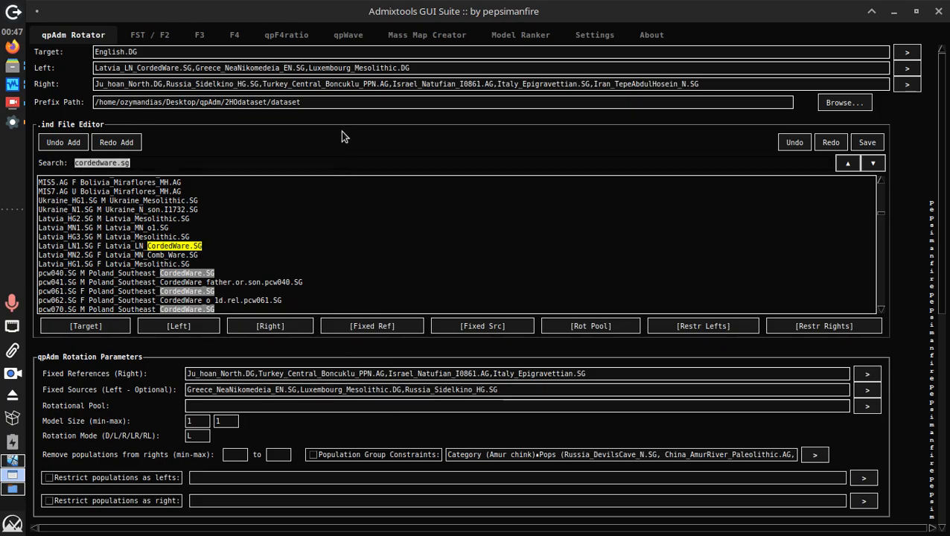
double_click(202, 438)
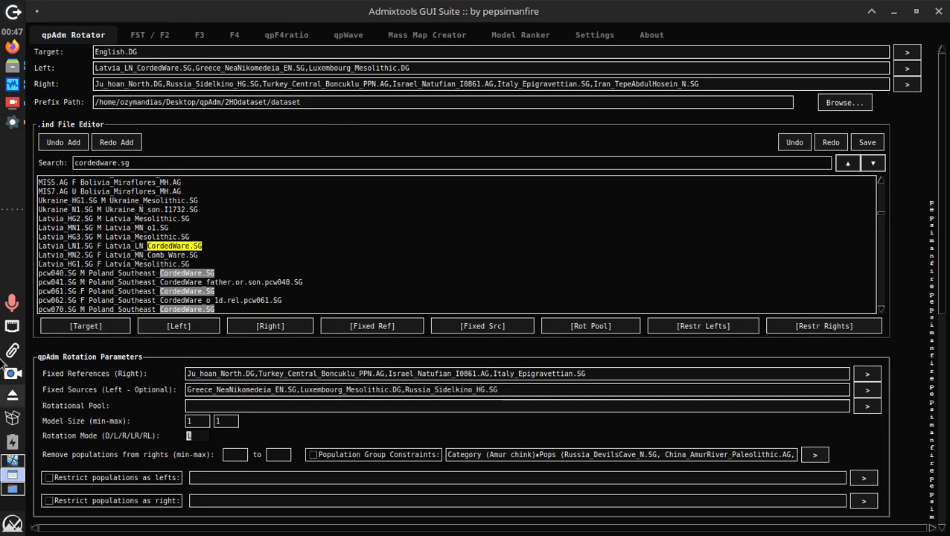
Set Rotation Mode to D and add Iran_TepeAbdulHosein_N.SG to the Rotational Pool
type("D")
triple_click(171, 162)
type("tepeabdo")
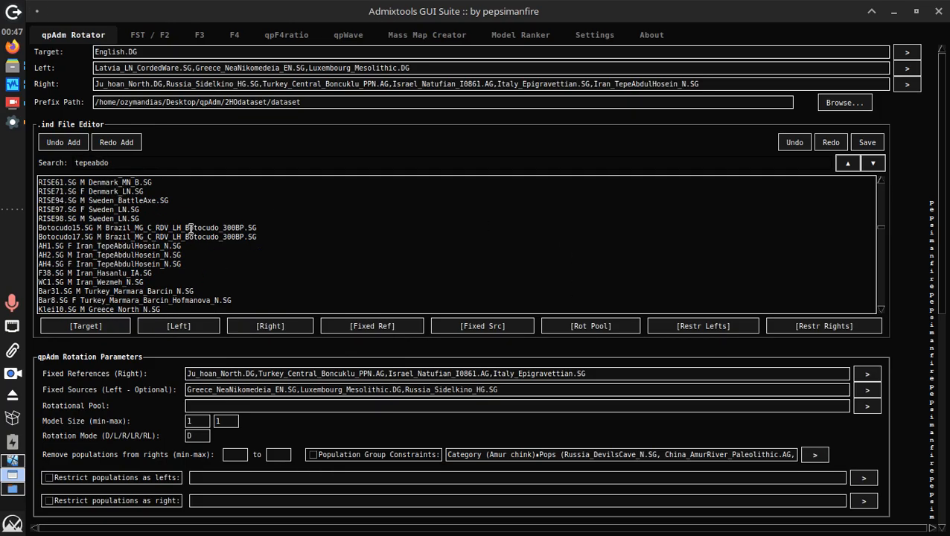
key("BackSpace")
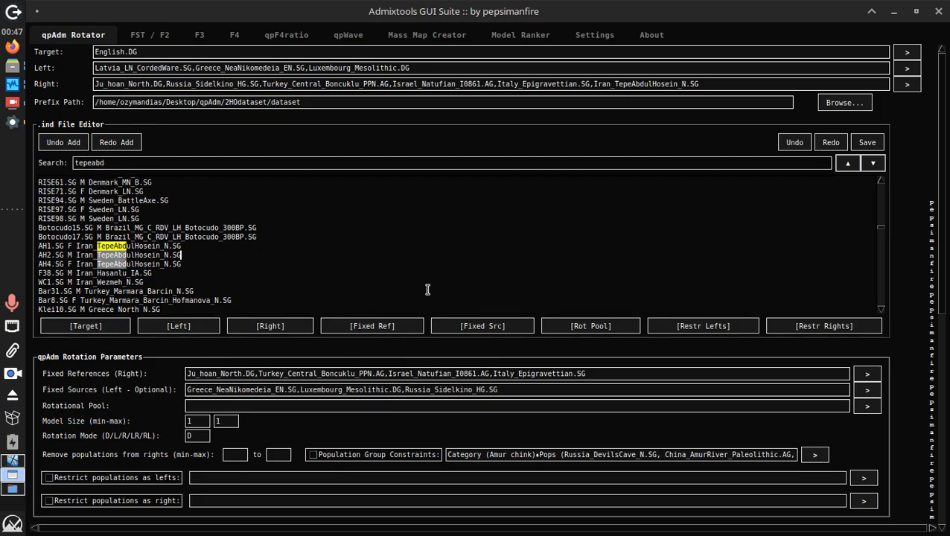
left_click(591, 326)
Search 'kotias' and 'wezme' and add Georgia_Kotias_Mesolithic.SG and Iran_Wezmeh_N.SG to the pool
triple_click(348, 163)
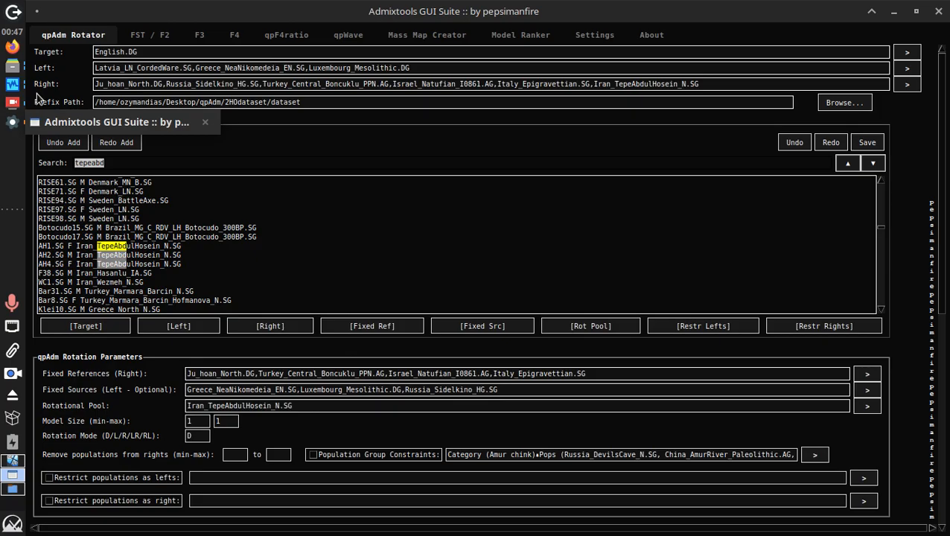
type("kotias")
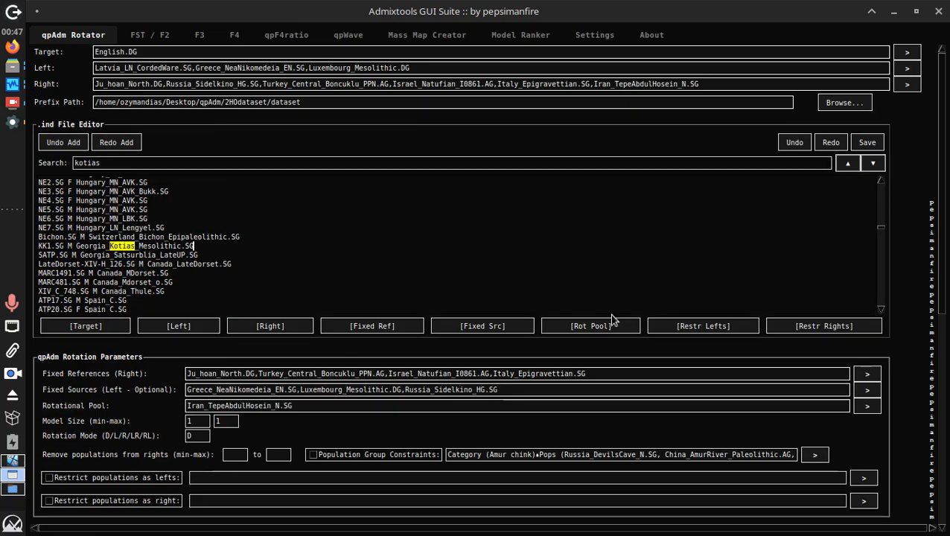
left_click(591, 326)
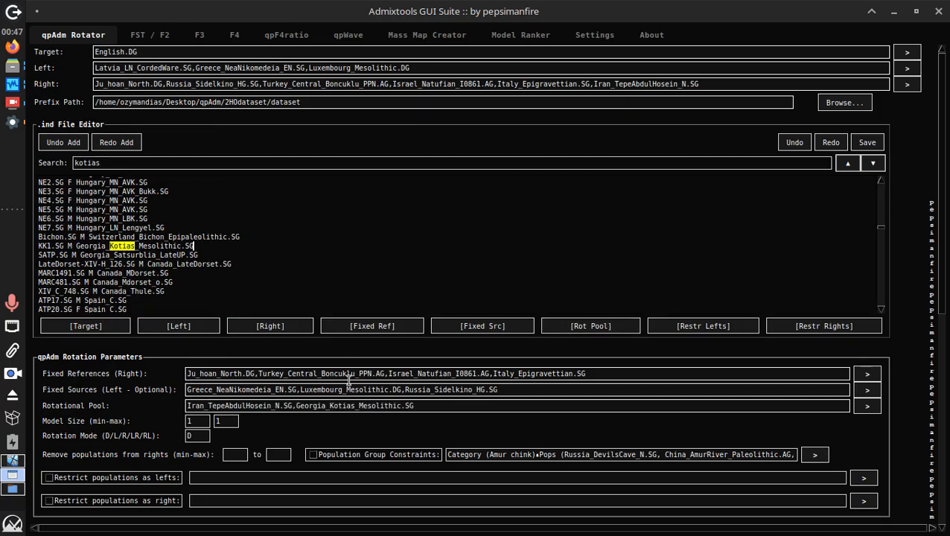
triple_click(221, 164)
type("wezme")
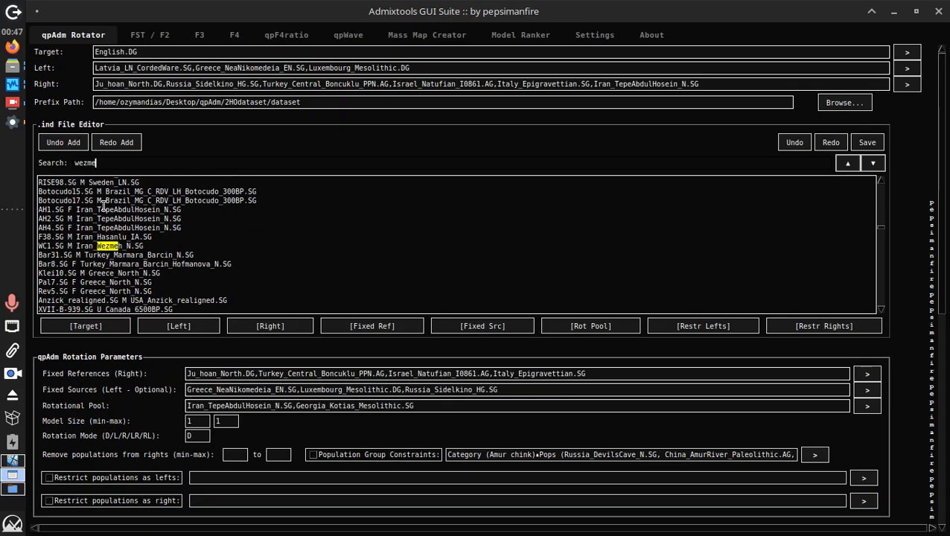
left_click(141, 251)
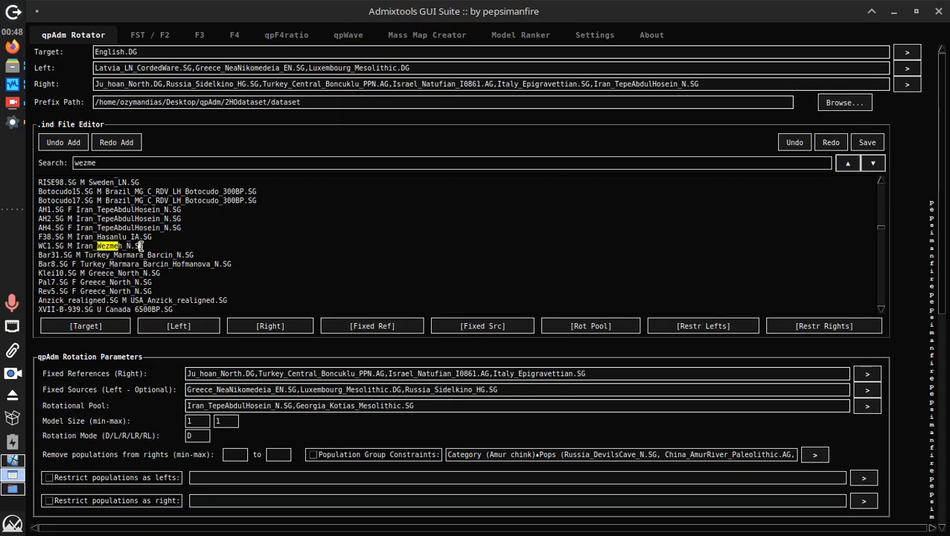
left_click(612, 328)
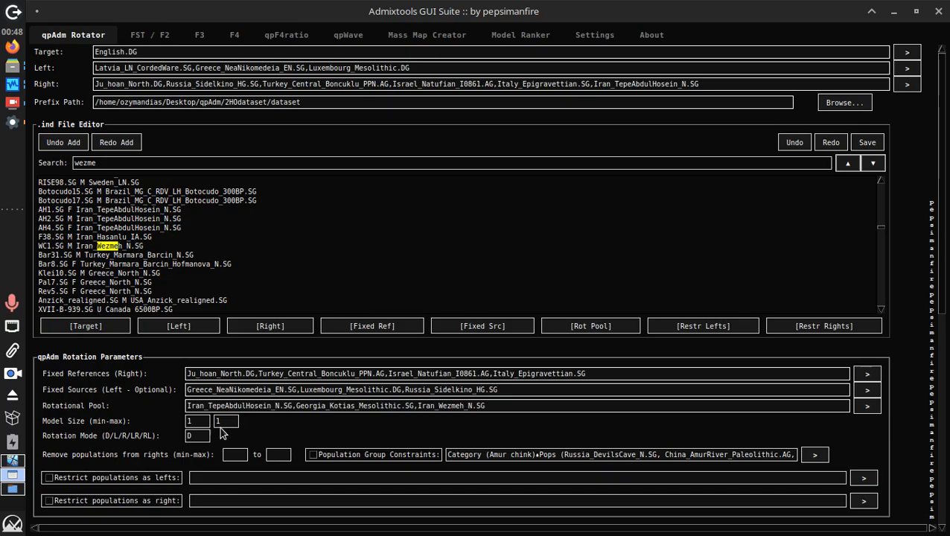
Check the D rotation mode, the 1–1 model size, and the pool and reference entries
left_click(196, 436)
left_click(189, 422)
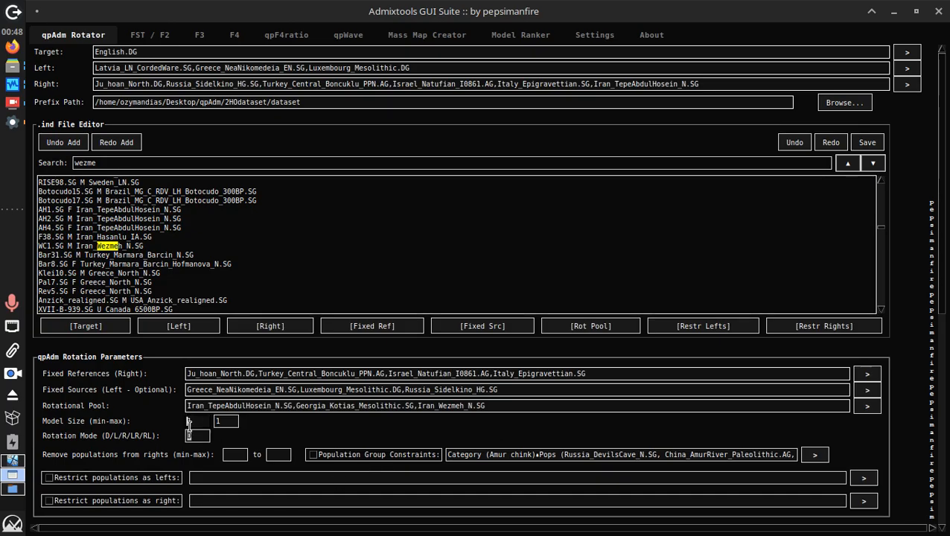
left_click(199, 436)
left_click(240, 405)
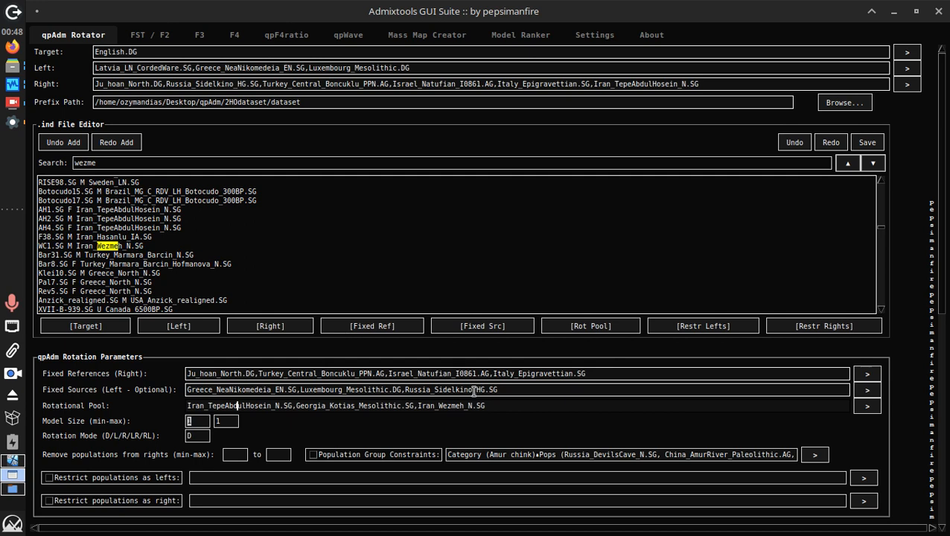
left_click_drag(297, 406, 629, 421)
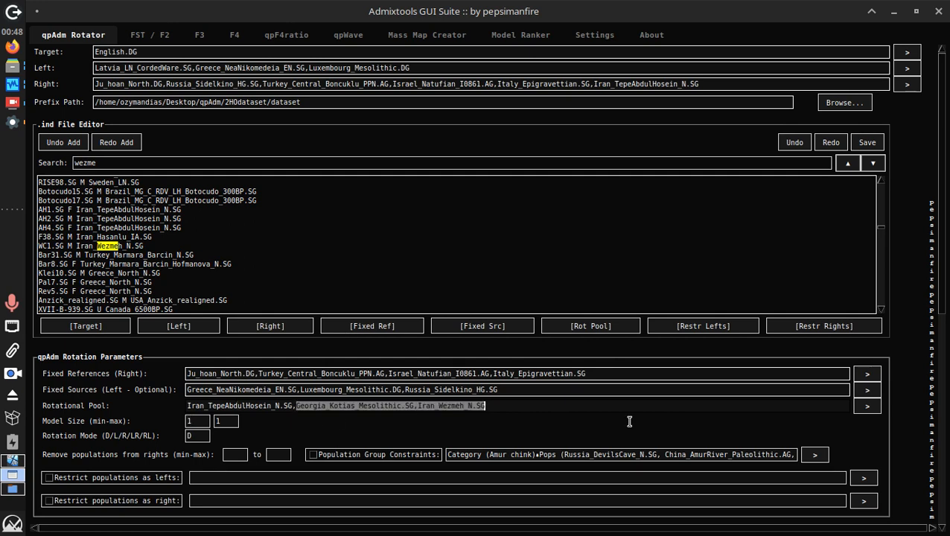
triple_click(520, 366)
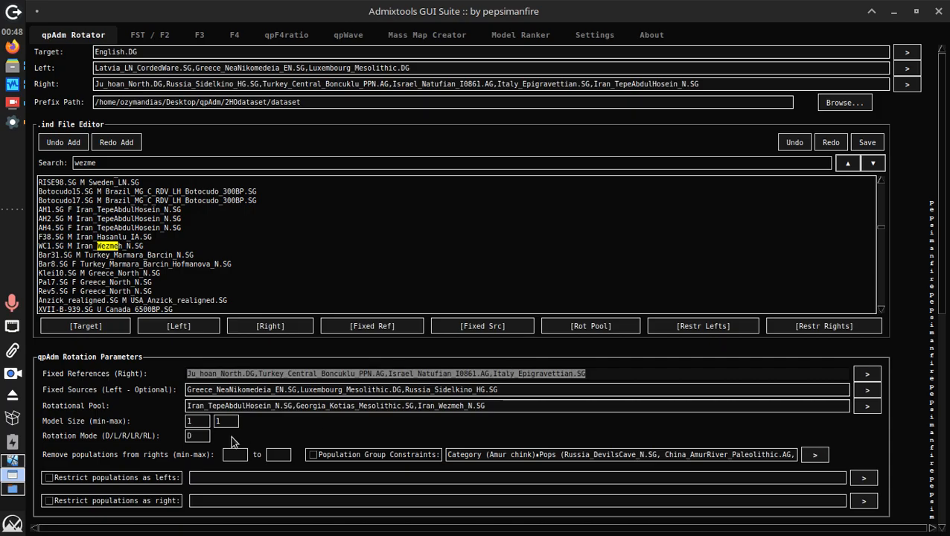
double_click(210, 405)
triple_click(209, 405)
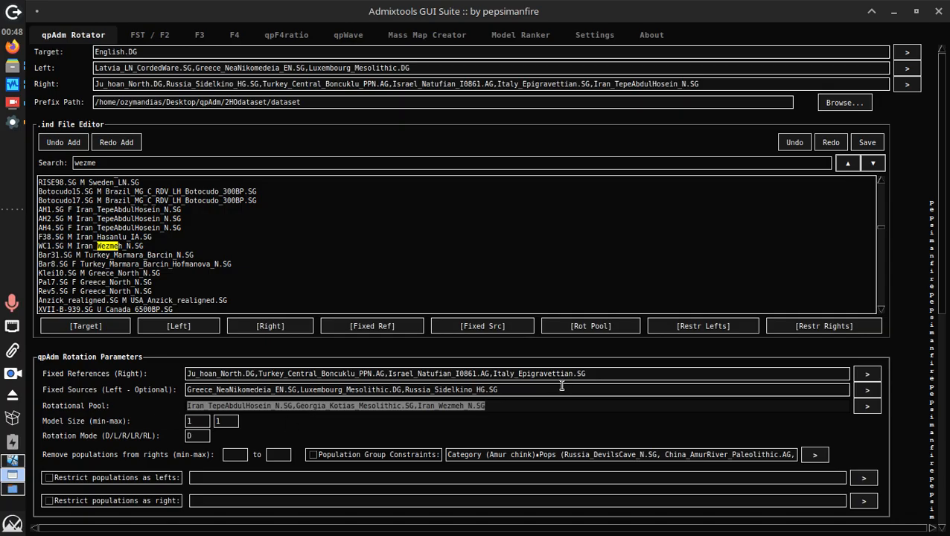
left_click(223, 422)
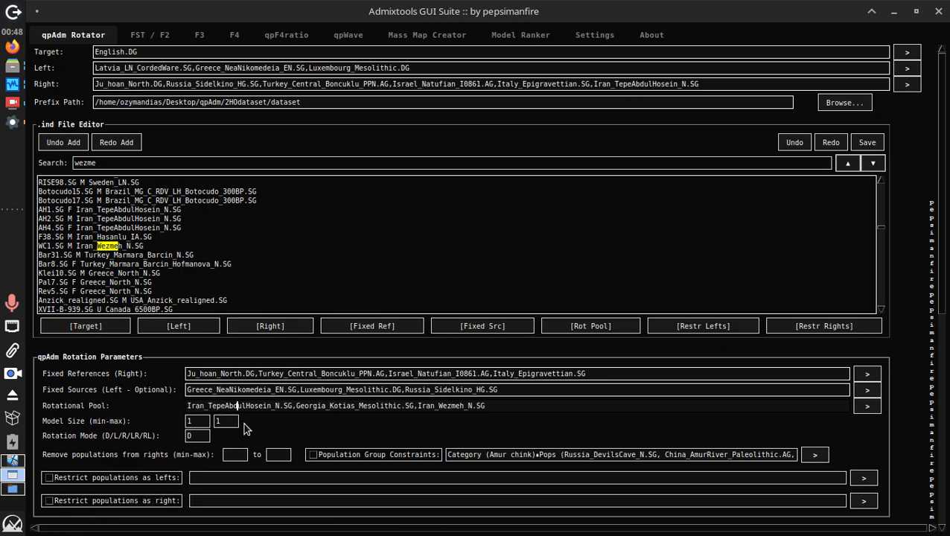
left_click(207, 422)
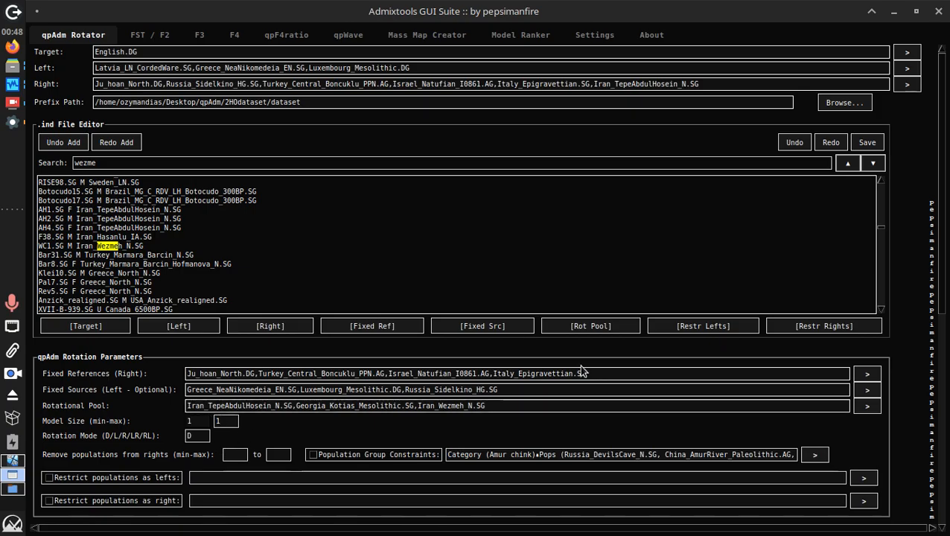
Clear the previous output and start the D-mode rotation analysis
left_click(941, 348)
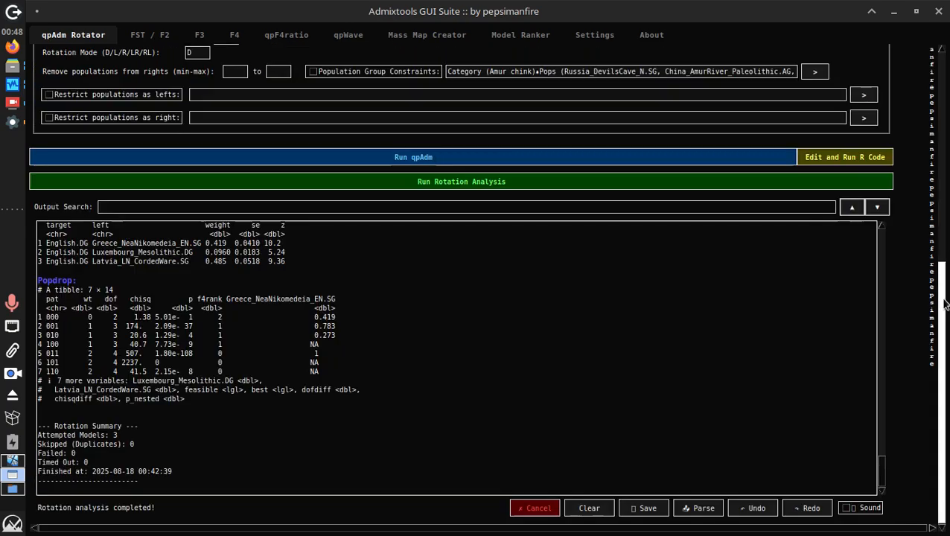
left_click(588, 508)
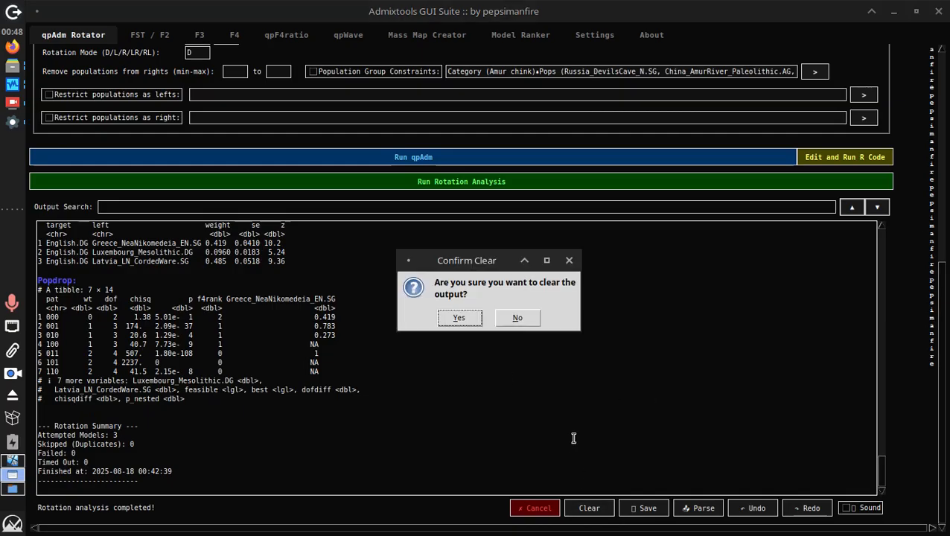
left_click(459, 317)
left_click(447, 182)
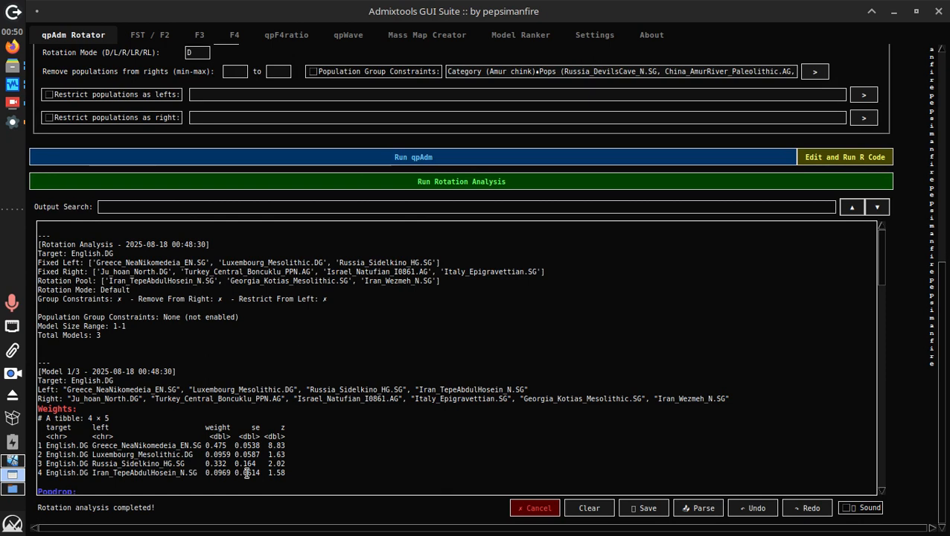
Inspect the weight rows including Russia_Sidelkino_HG.SG, then cancel the run and its queue
scroll(317, 480, "down", 3)
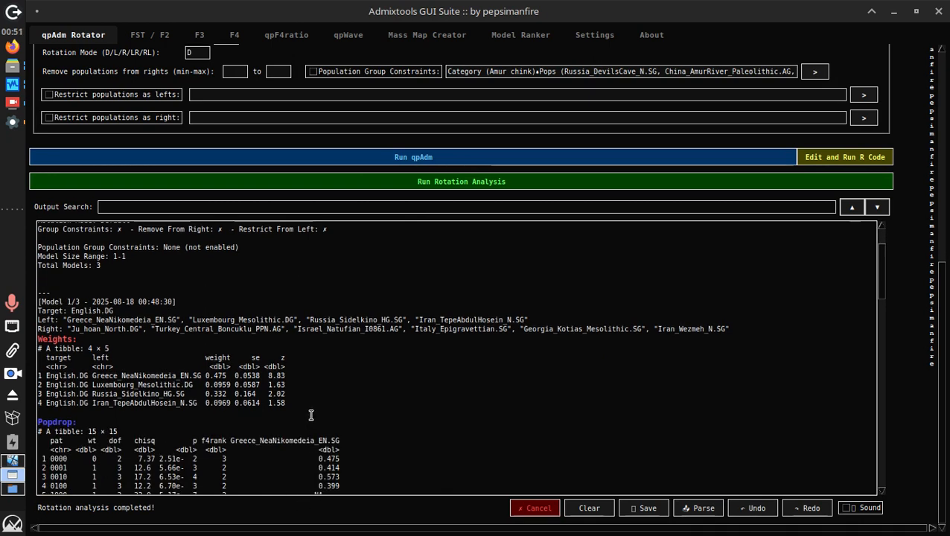
left_click_drag(311, 414, 63, 395)
triple_click(62, 395)
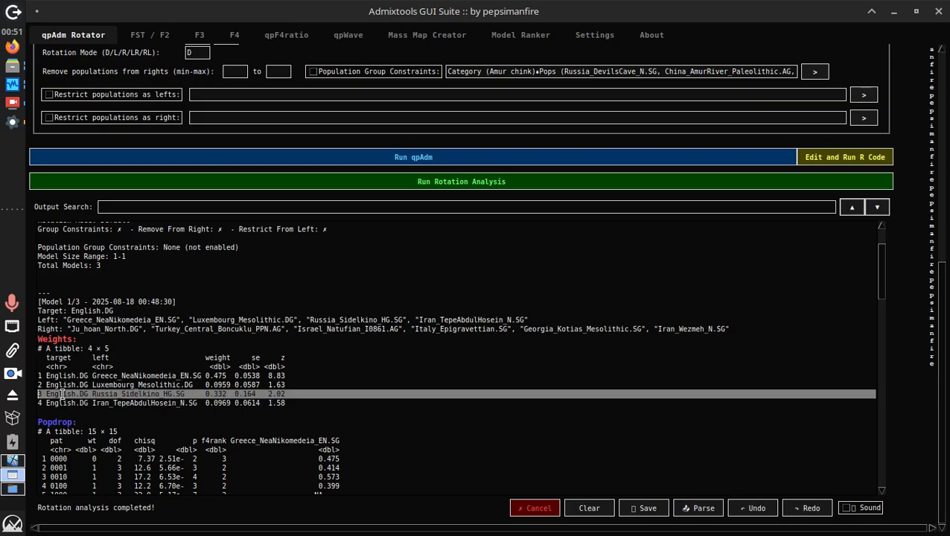
left_click(542, 508)
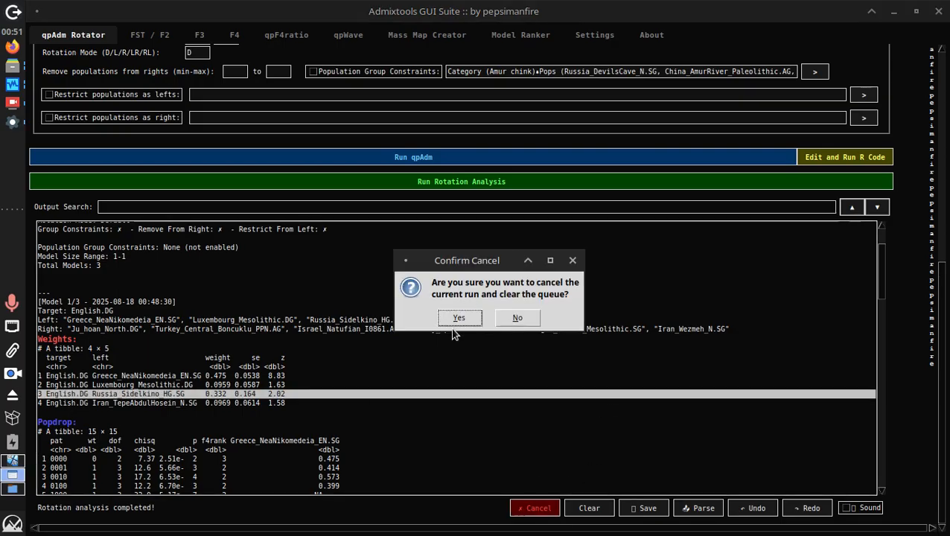
left_click(456, 320)
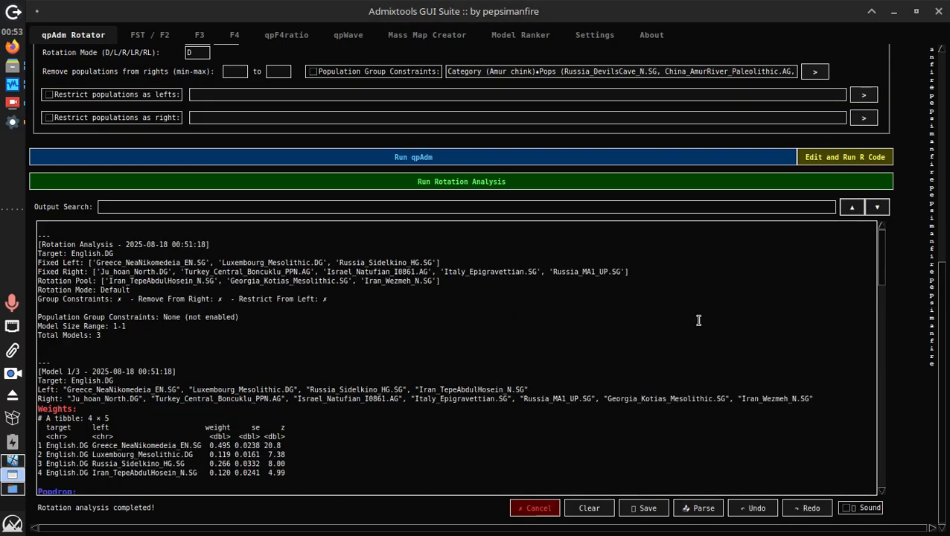
Highlight Russia_MA1_UP.SG and Russia_Sidelkino_HG in the fixed lists and scroll through the output
left_click_drag(552, 272, 615, 272)
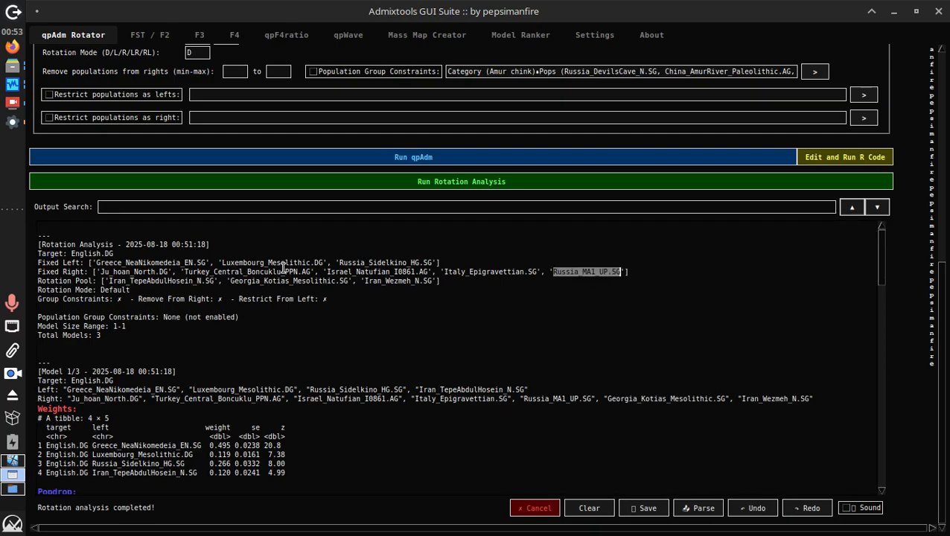
left_click_drag(342, 262, 424, 262)
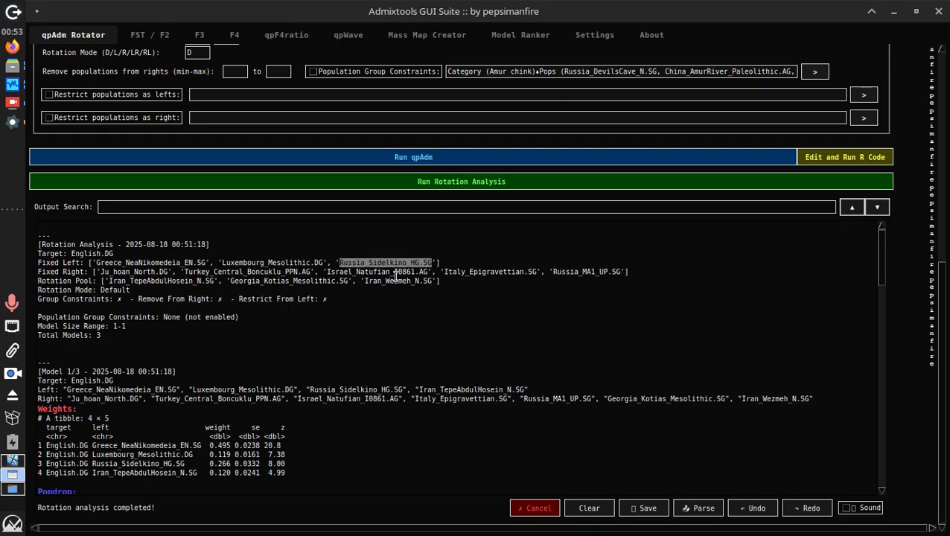
scroll(356, 328, "down", 10)
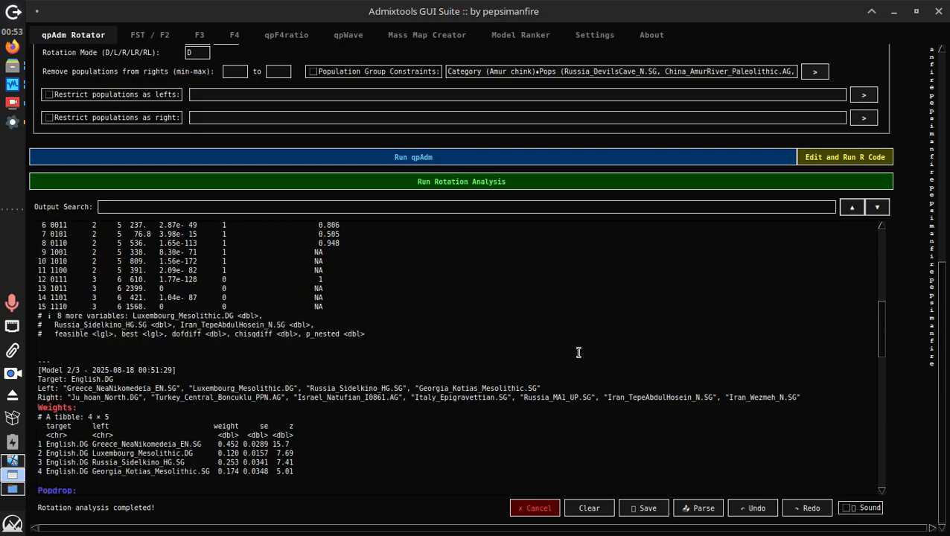
scroll(577, 342, "down", 15)
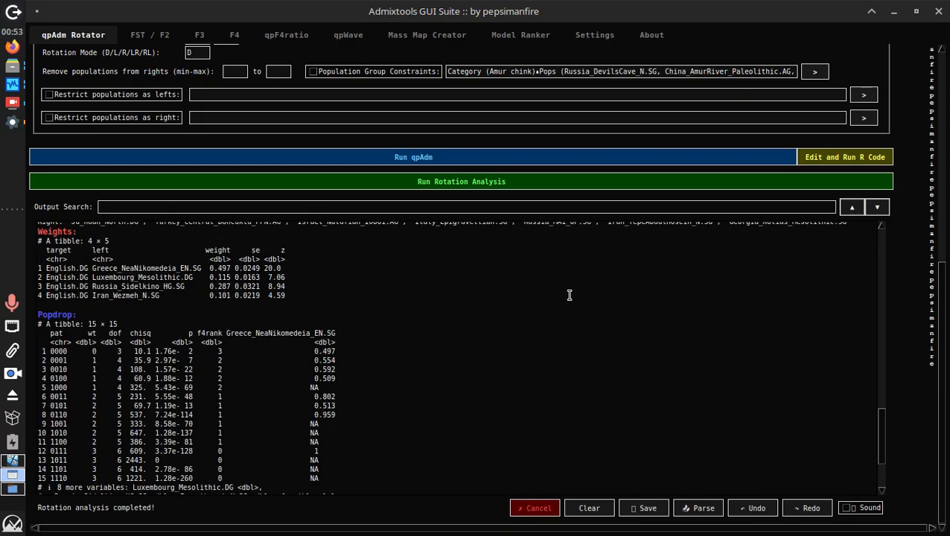
scroll(565, 298, "down", 3)
scroll(558, 302, "up", 8)
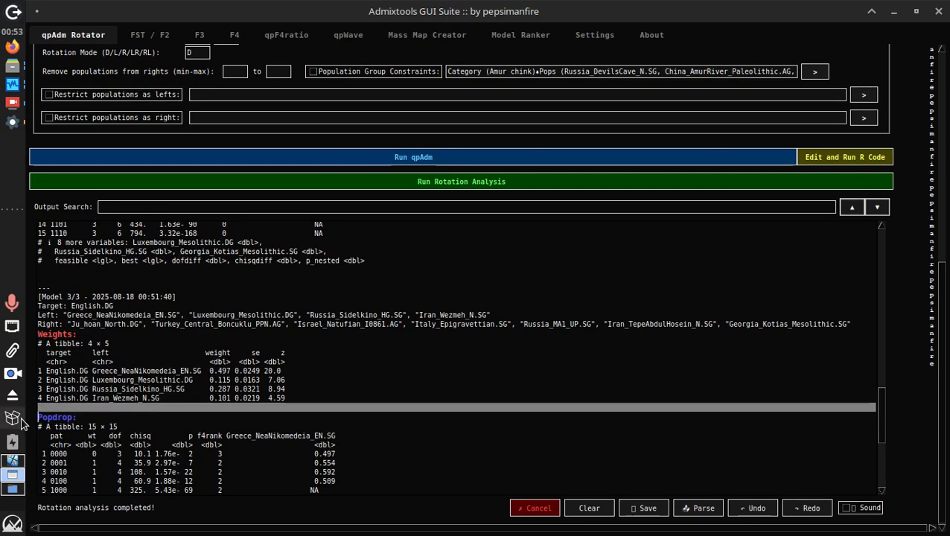
scroll(166, 360, "down", 7)
scroll(176, 337, "up", 10)
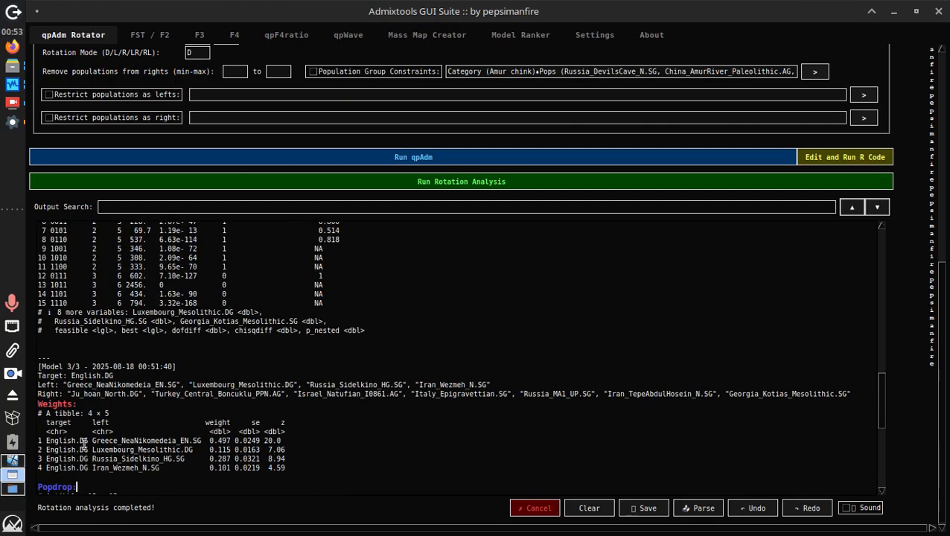
scroll(271, 346, "up", 4)
scroll(211, 355, "down", 15)
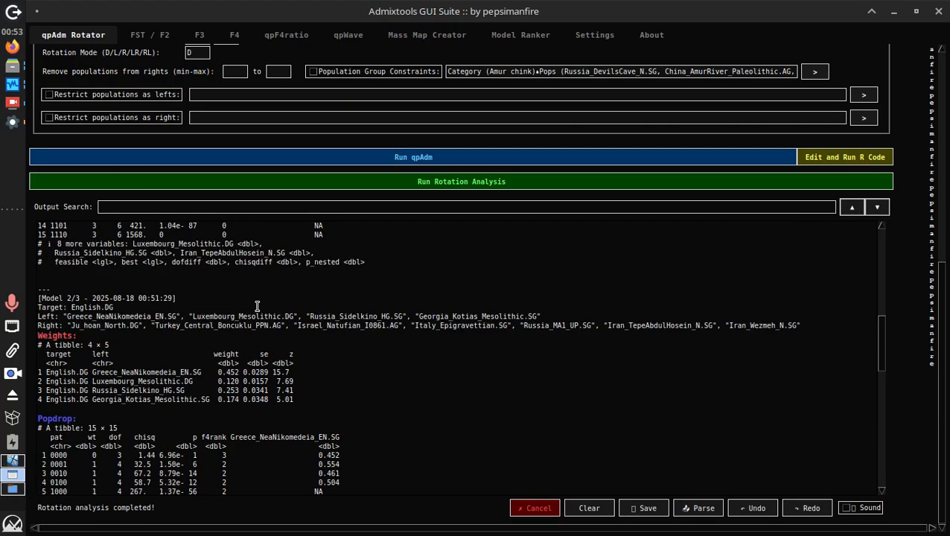
scroll(209, 329, "up", 3)
scroll(209, 328, "up", 3)
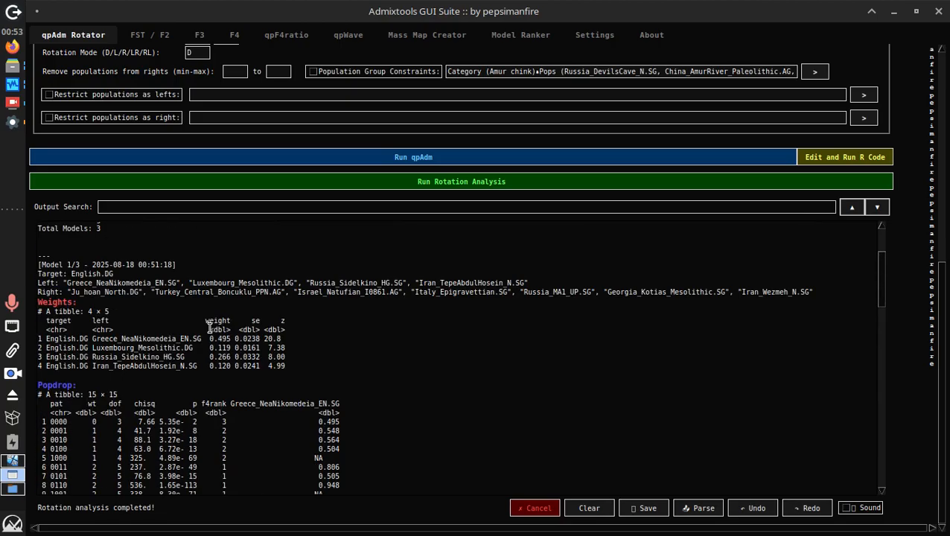
Inspect pattern 0000's chisq/p values and the Georgia_Kotias_Mesolithic weight row, then return to the form
left_click_drag(201, 416, 118, 417)
scroll(145, 383, "down", 9)
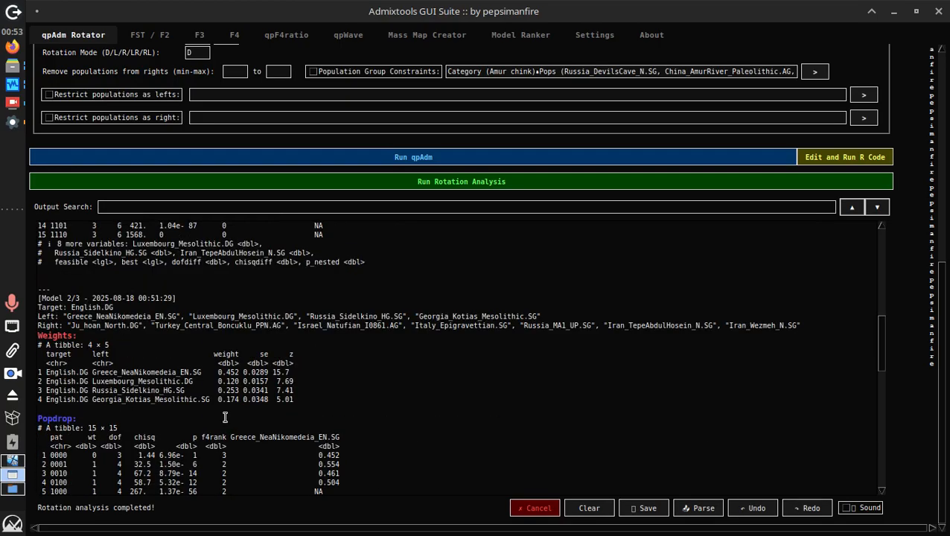
left_click_drag(222, 452, 64, 412)
scroll(168, 367, "down", 9)
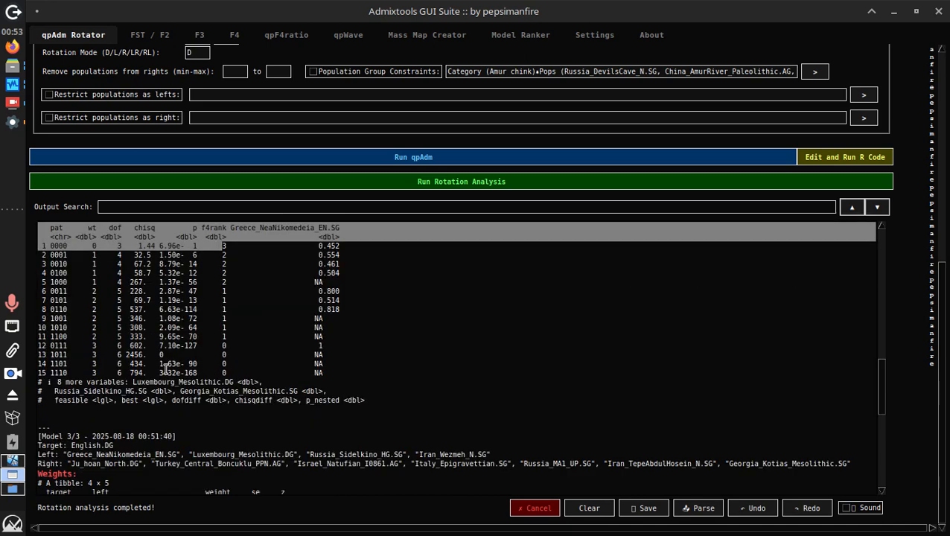
scroll(179, 354, "down", 6)
scroll(189, 343, "up", 3)
left_click_drag(219, 406, 104, 381)
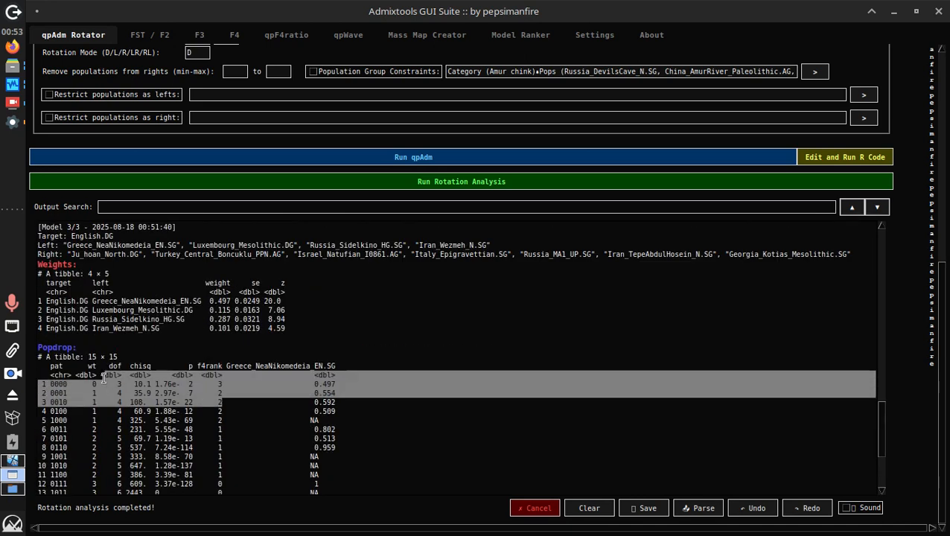
scroll(199, 354, "up", 9)
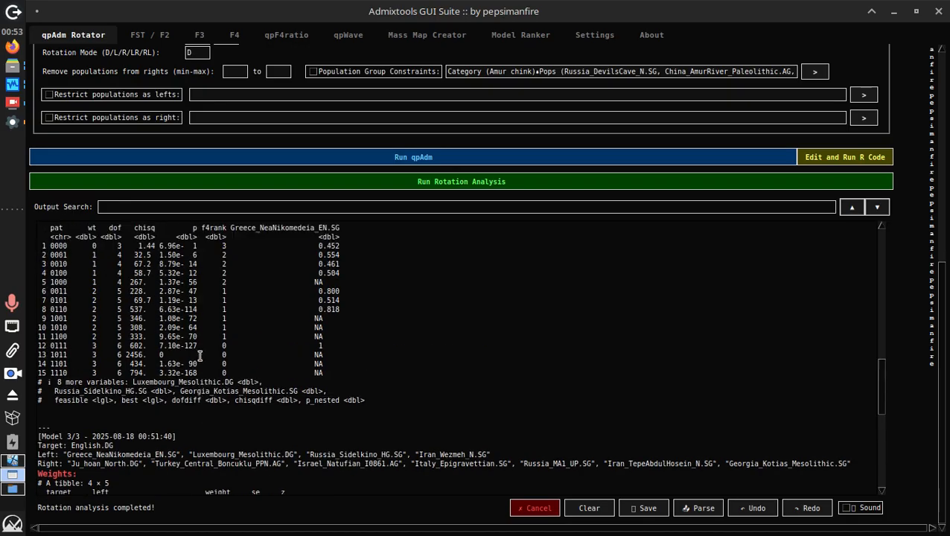
left_click_drag(199, 354, 67, 295)
triple_click(63, 294)
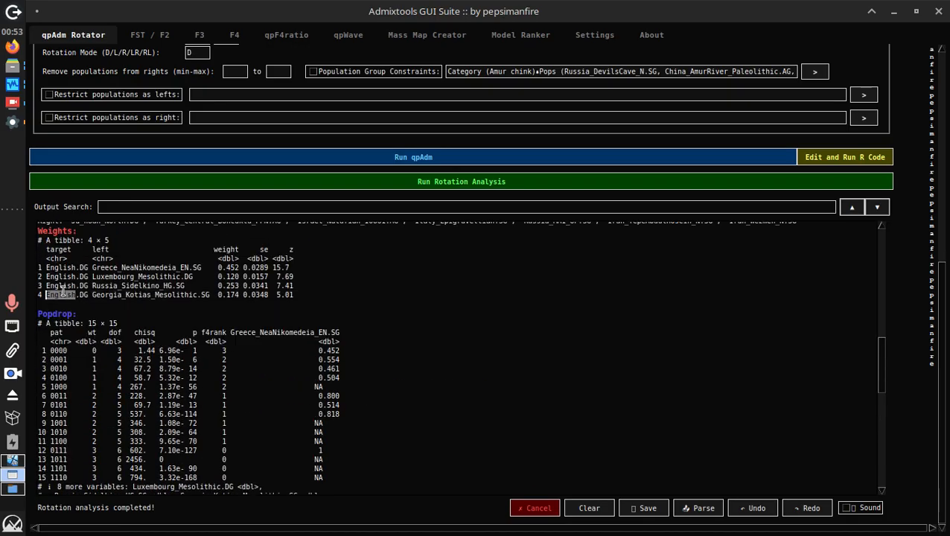
scroll(328, 276, "up", 3)
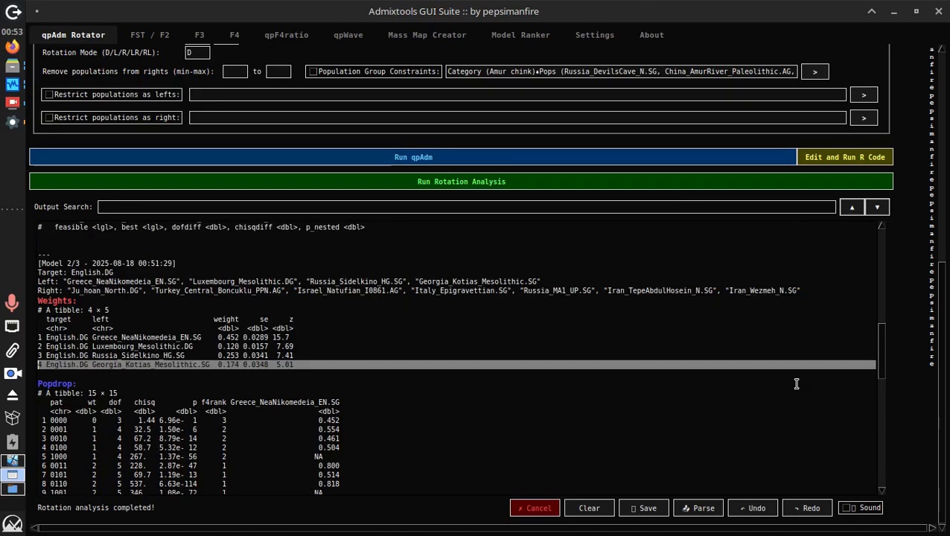
scroll(710, 331, "up", 6)
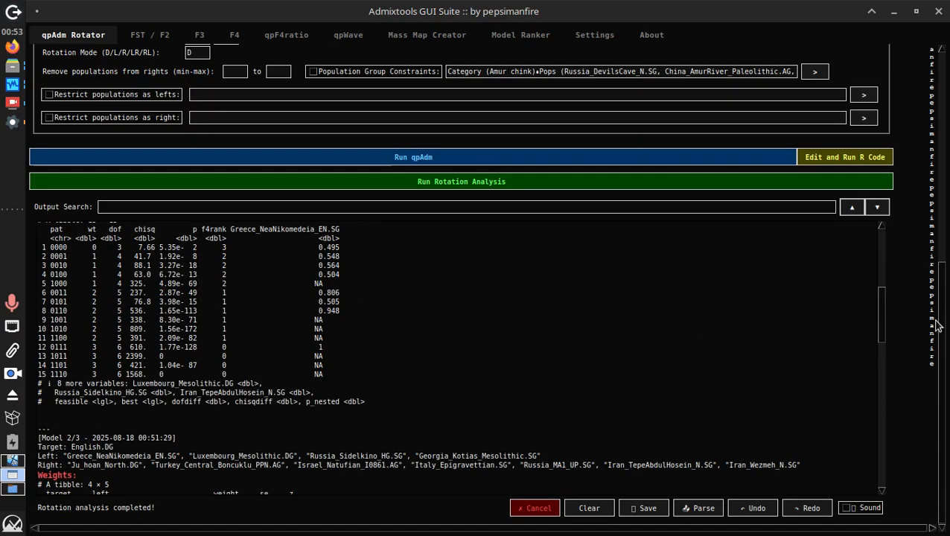
scroll(936, 326, "up", 5)
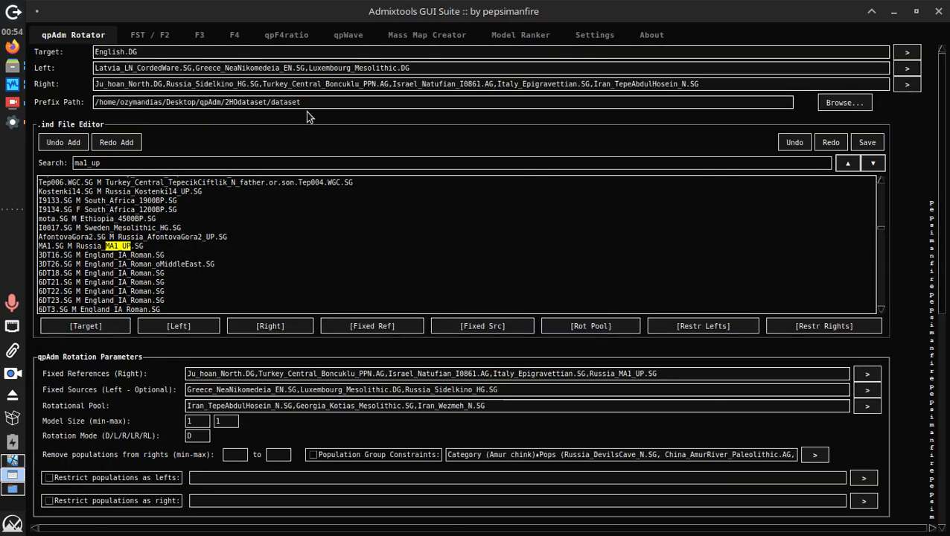
Search 'sats' and add Georgia_Satsurblia_LateUP.SG to the Rotational Pool
triple_click(231, 157)
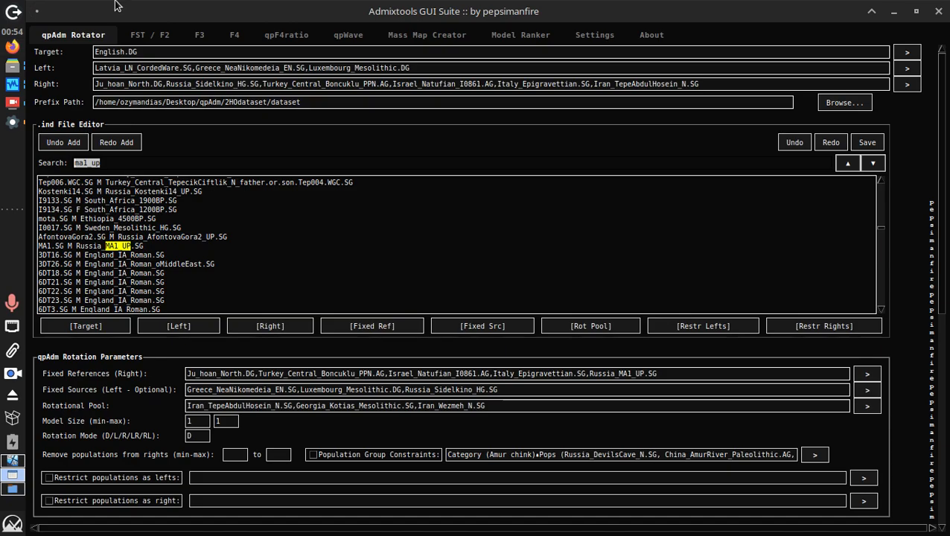
key("BackSpace")
type("tepeabd")
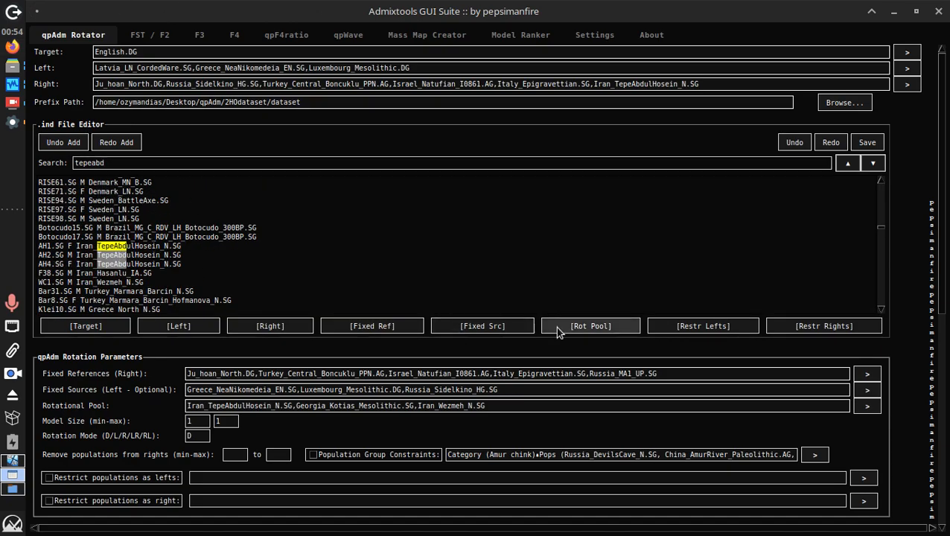
triple_click(465, 161)
type("satsur")
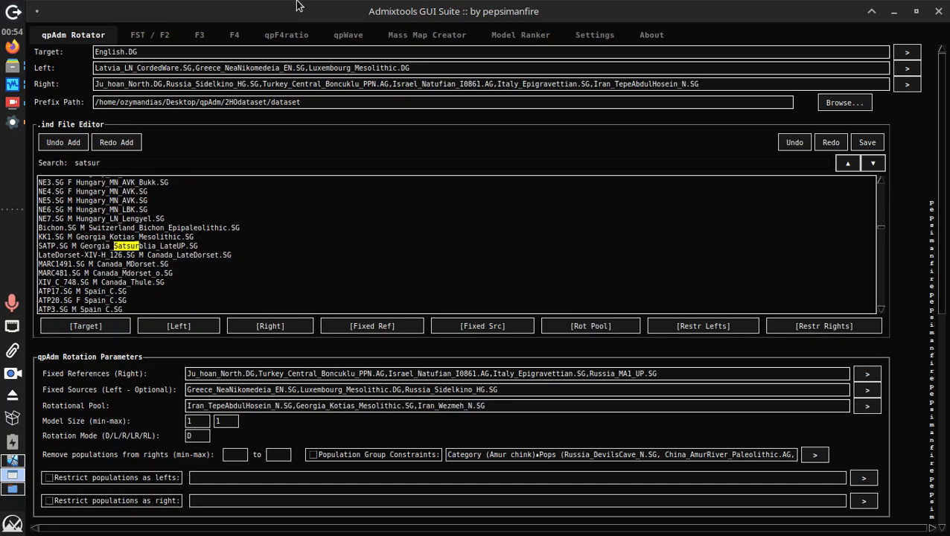
left_click(275, 242)
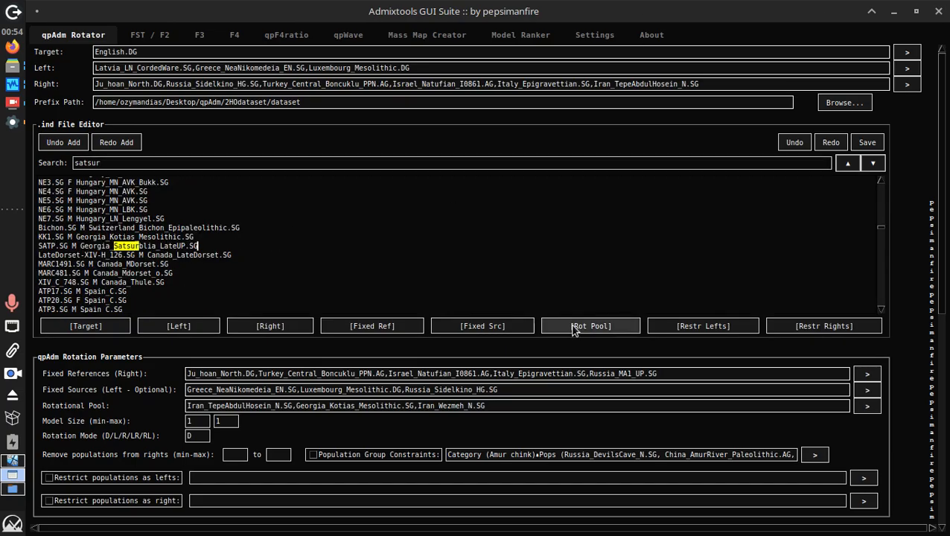
left_click(607, 327)
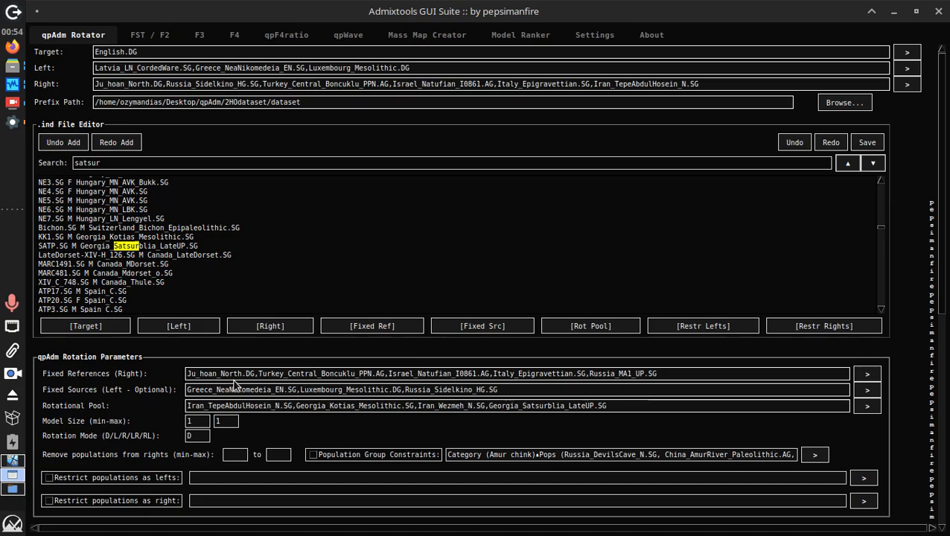
left_click_drag(305, 406, 408, 406)
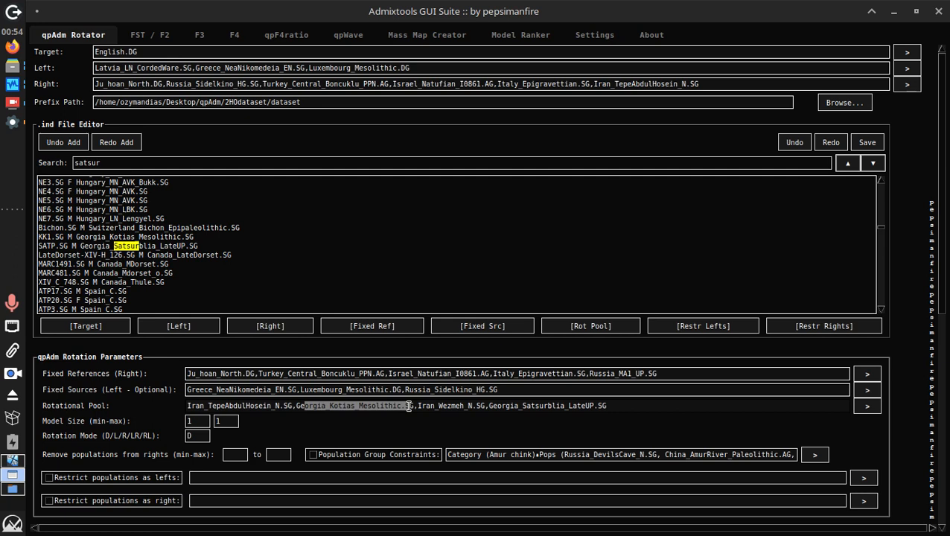
left_click(541, 406)
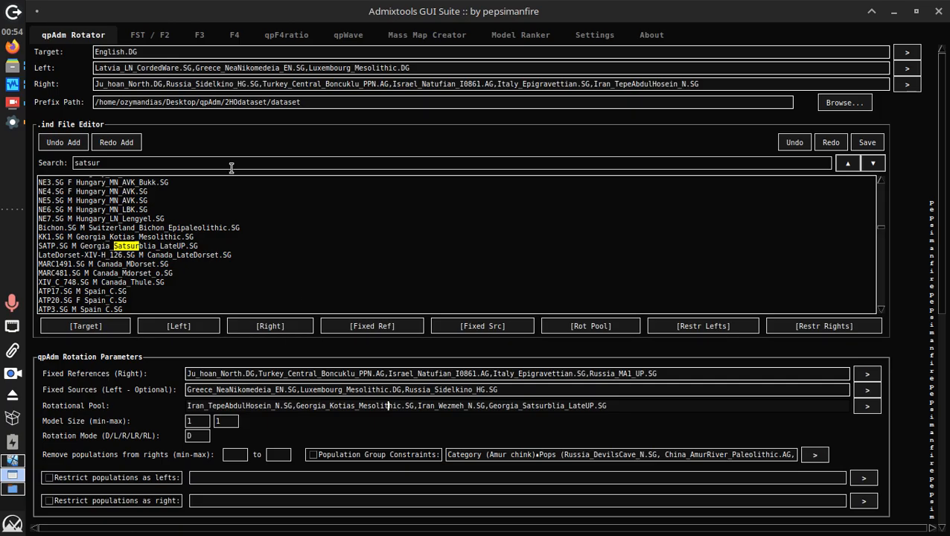
Search 'luris' and add Iran_Luristan_PPN.SG to the Rotational Pool
left_click_drag(229, 163, 133, 6)
type("luris")
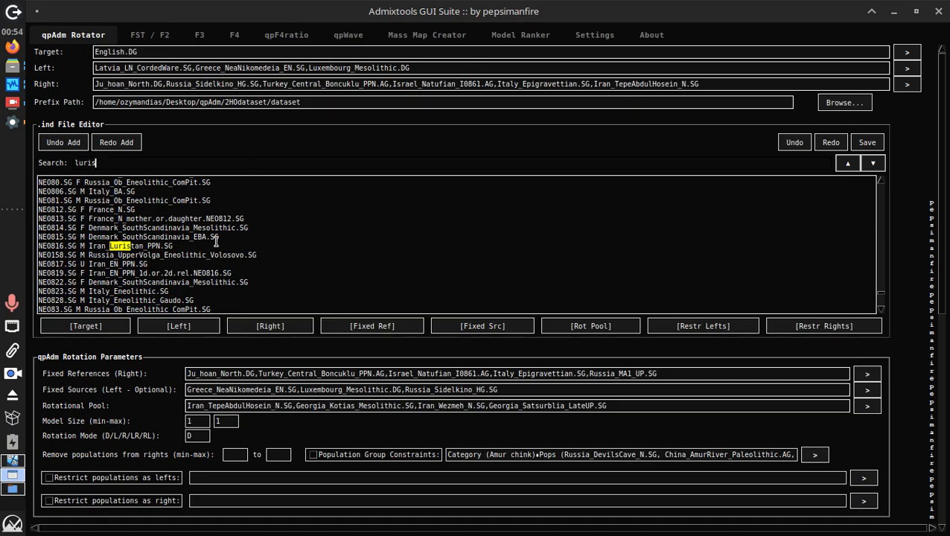
left_click(215, 242)
left_click(592, 331)
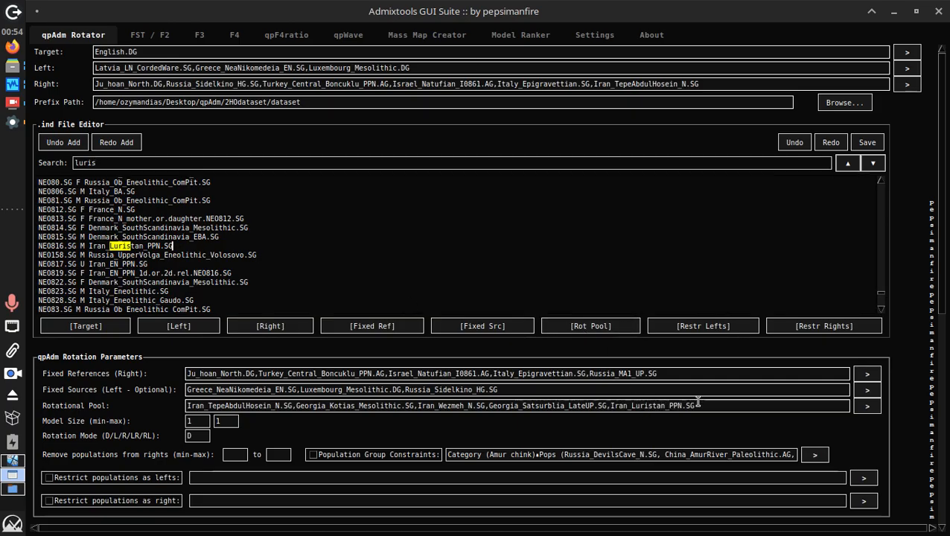
left_click_drag(698, 403, 255, 407)
left_click_drag(290, 416, 298, 414)
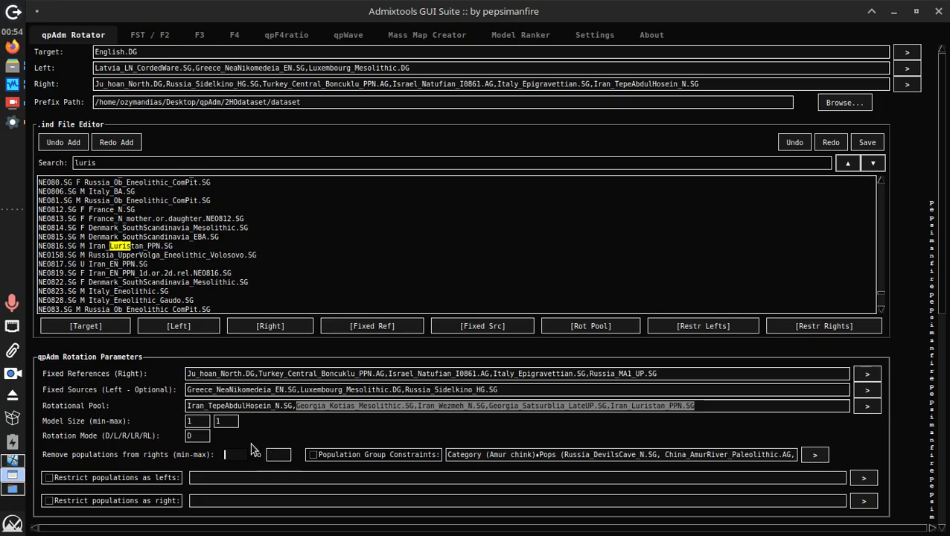
Enter 3 as both the minimum and maximum populations to remove from rights
left_click(264, 406)
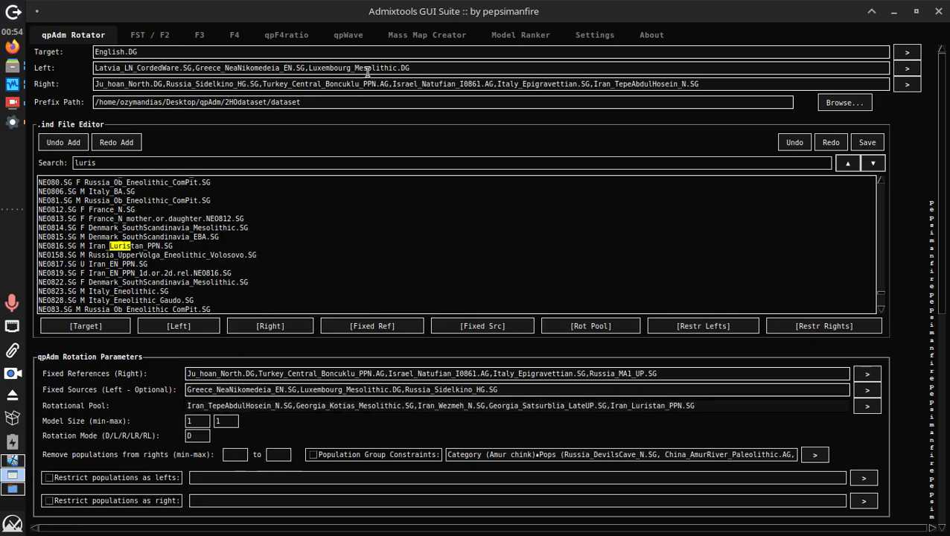
left_click_drag(293, 405, 832, 346)
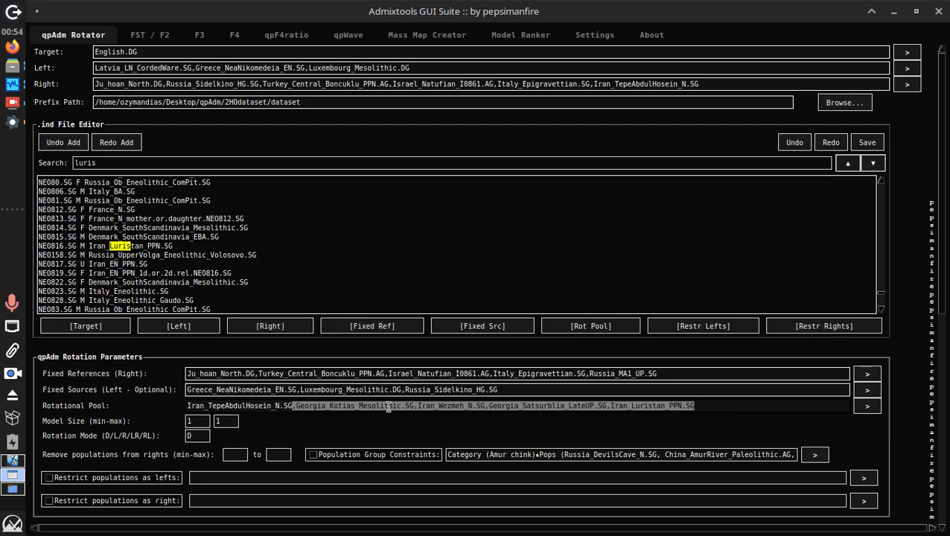
left_click(227, 454)
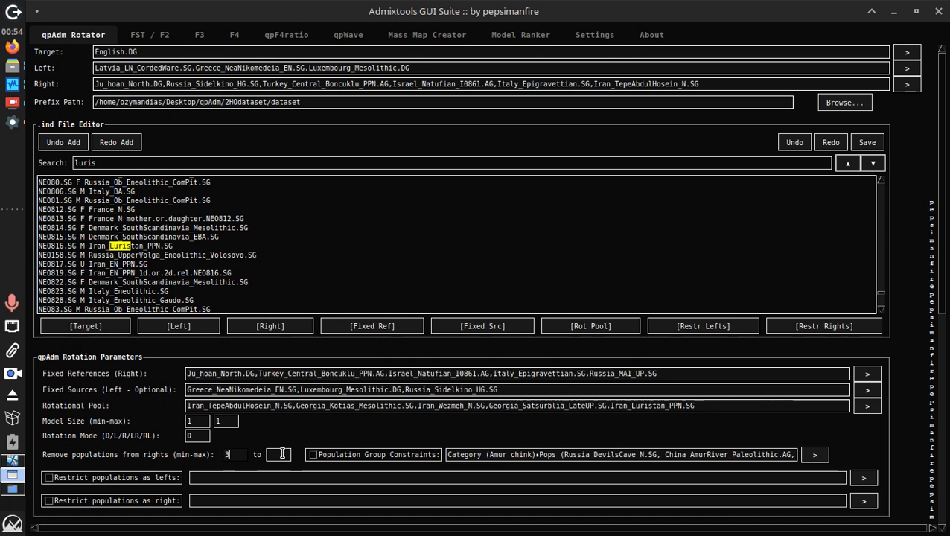
type("3")
left_click(281, 454)
type("3")
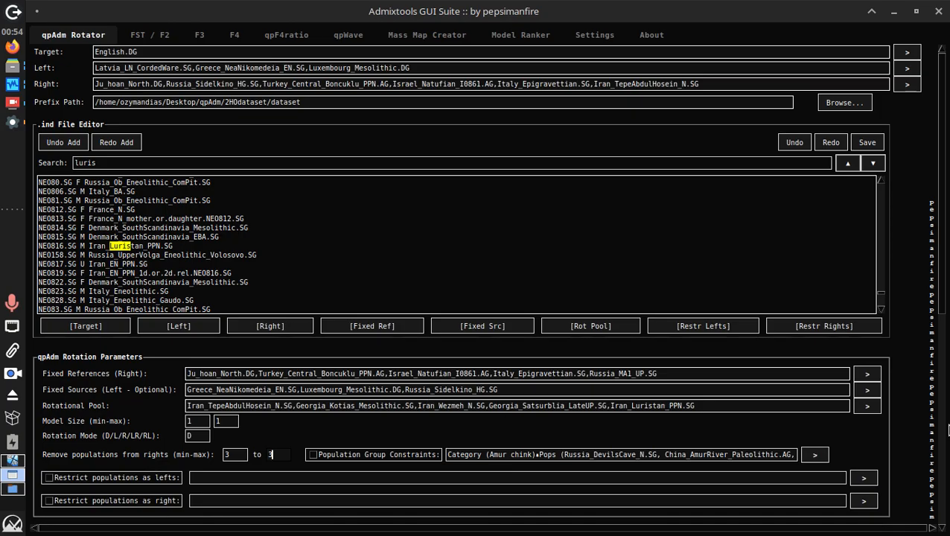
Clear the old output and rerun the rotation with 3-3 rights removal, producing 20 models
scroll(946, 277, "down", 5)
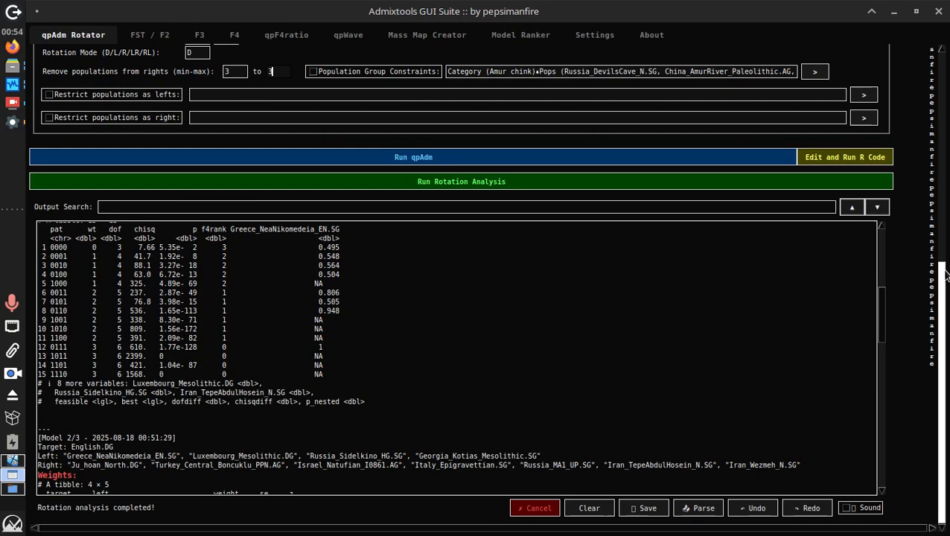
left_click(588, 507)
left_click(436, 184)
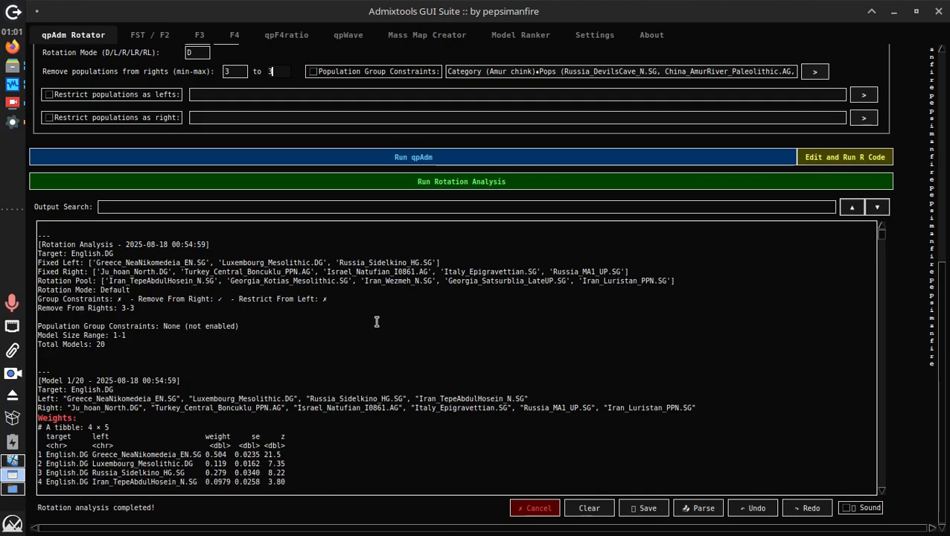
Parse the rotation output and save it as parse.csv on the Desktop
left_click(705, 516)
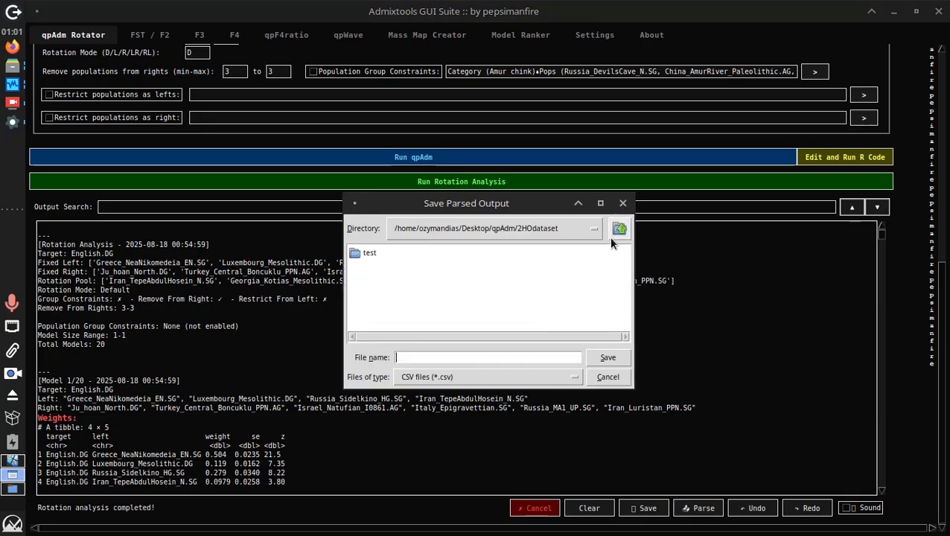
left_click(614, 234)
left_click(615, 232)
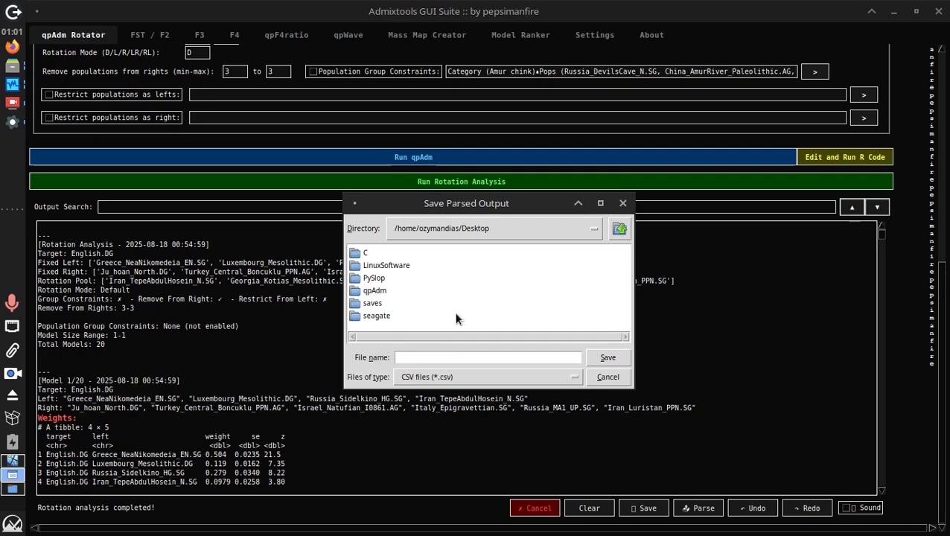
type("parse")
key("Return")
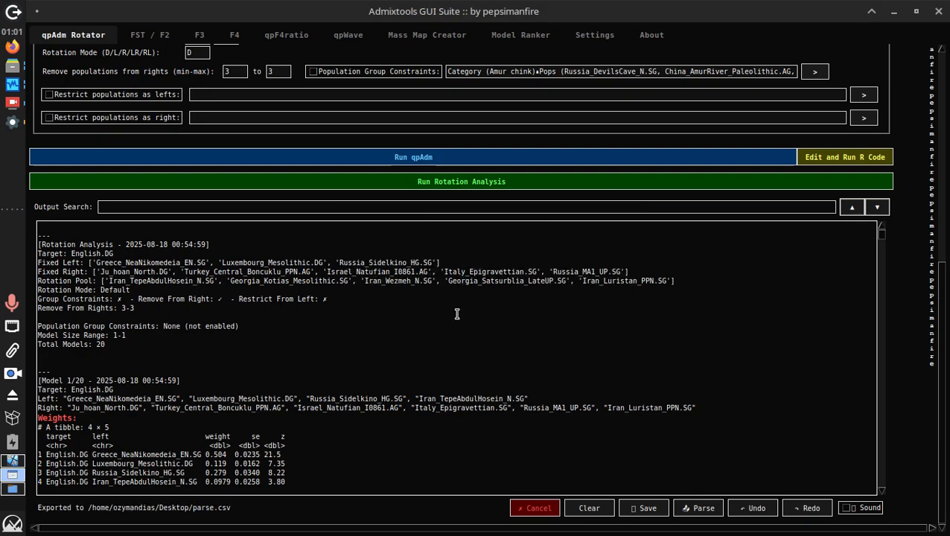
Rank parse.csv in Model Ranker into ranked_models1.xlsx on the Desktop
left_click(519, 43)
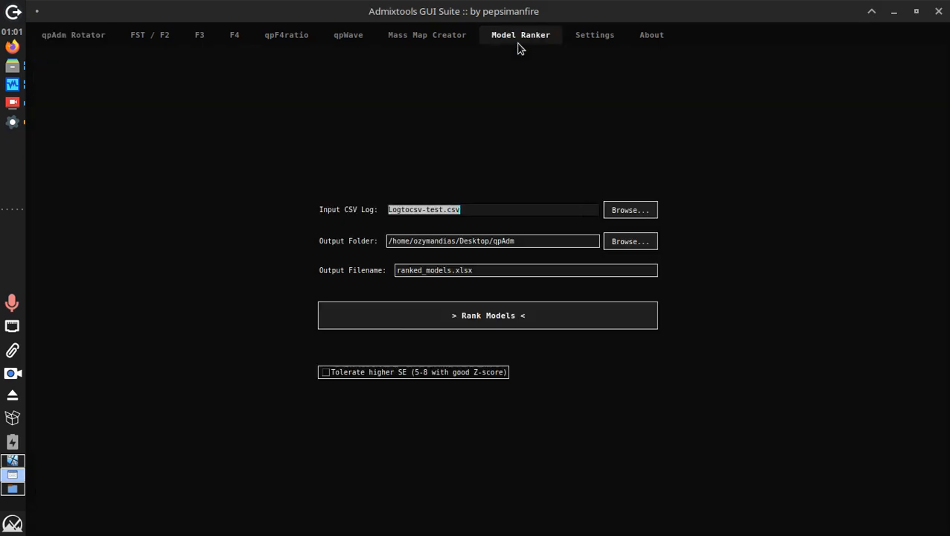
left_click(625, 216)
left_click(437, 254)
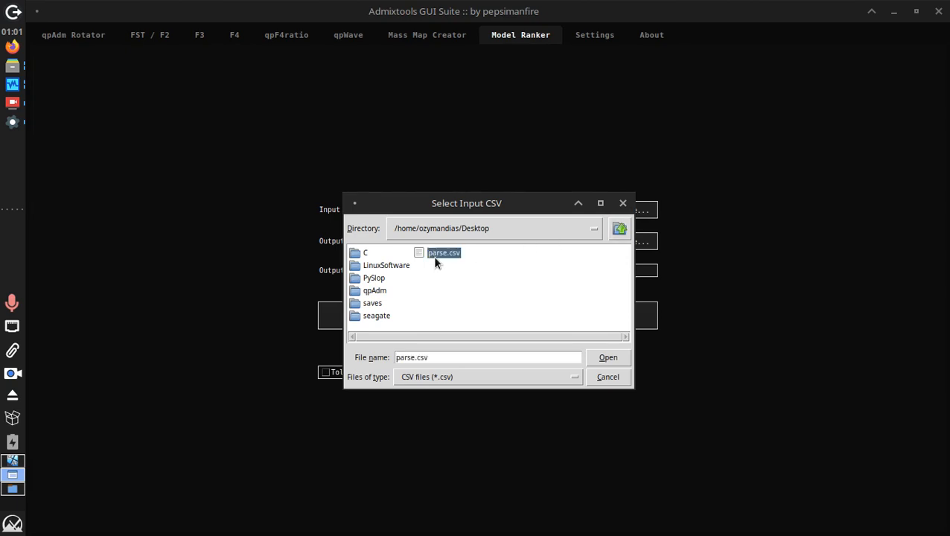
double_click(436, 257)
double_click(503, 241)
key("BackSpace")
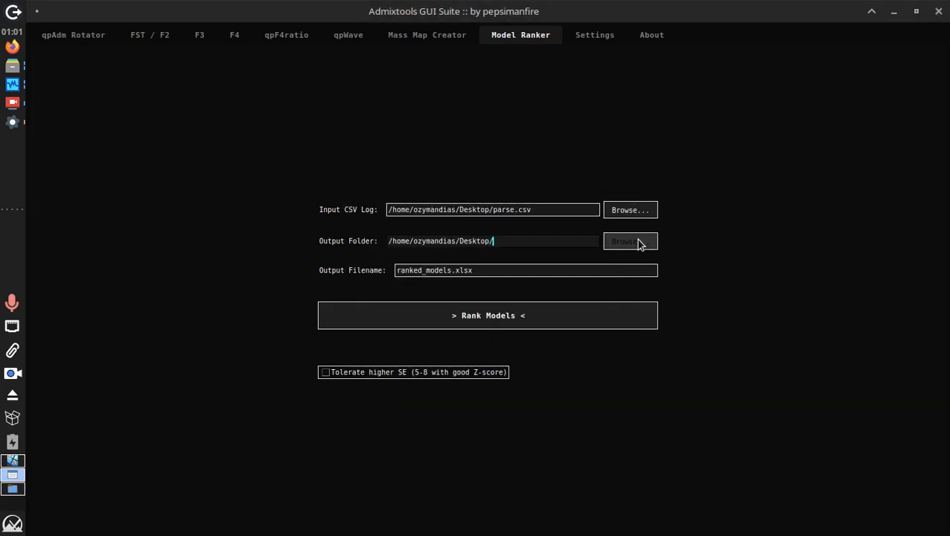
left_click(450, 270)
type("1")
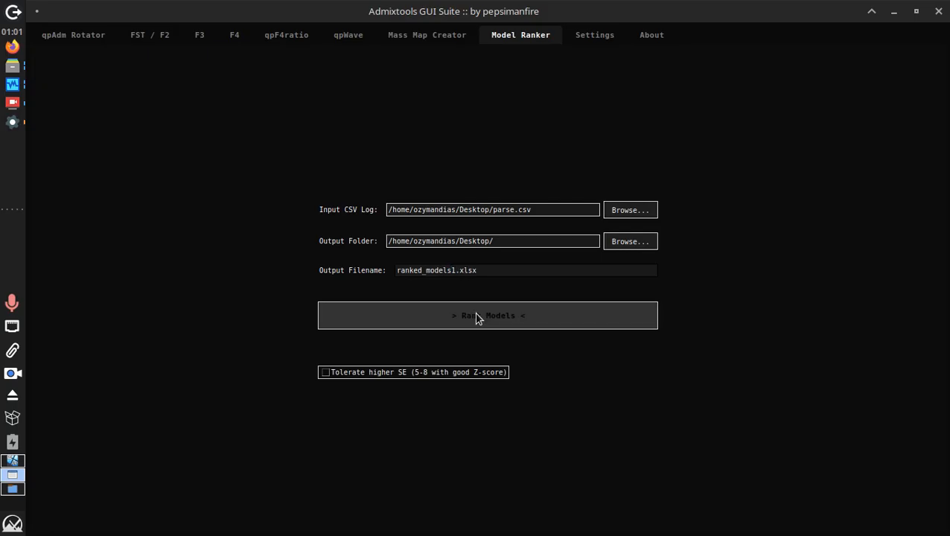
left_click(476, 316)
left_click(491, 332)
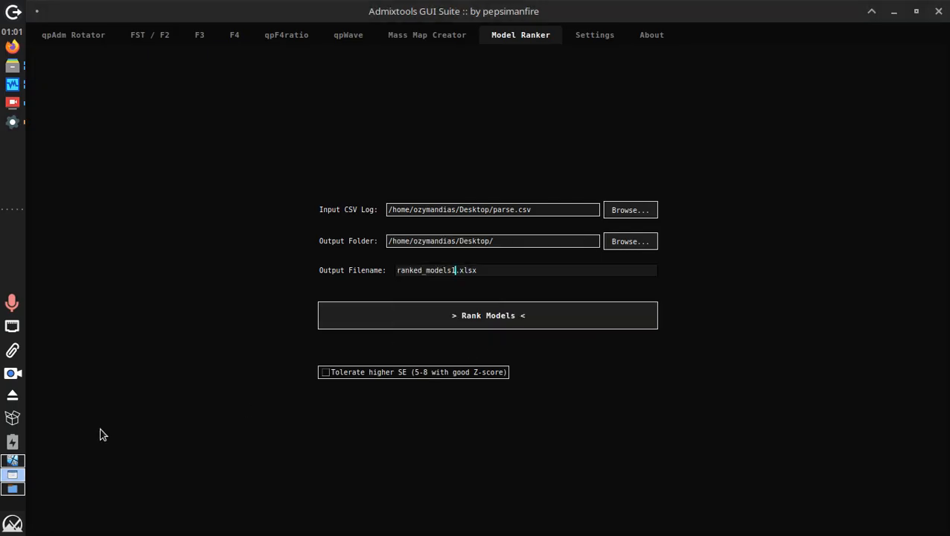
left_click(15, 505)
Open ranked_models1.xlsx and check the chi-square values, including 5.96 in T19
double_click(71, 417)
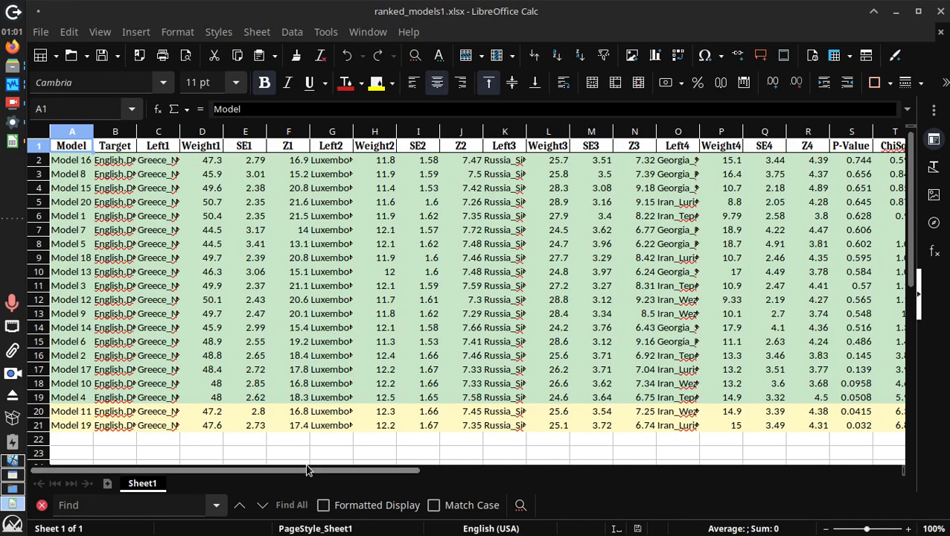
left_click_drag(319, 470, 451, 472)
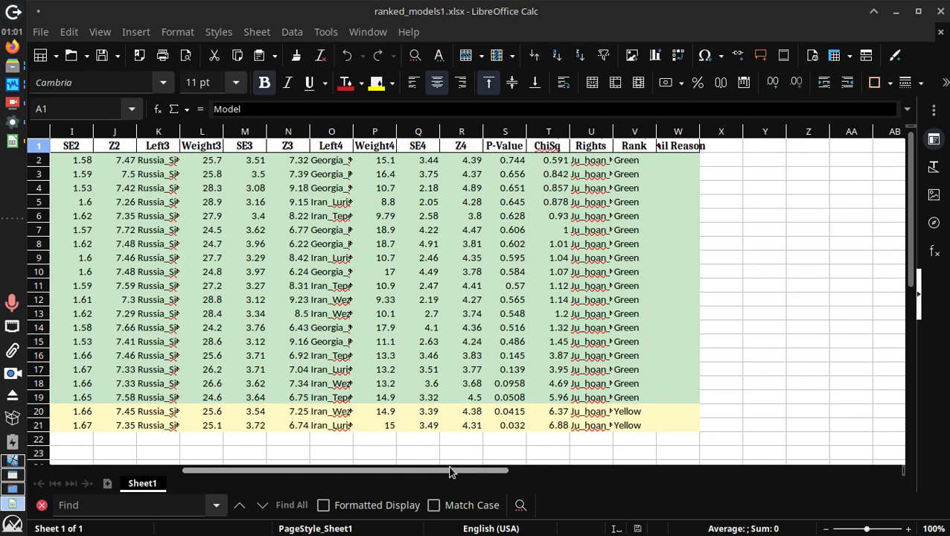
left_click(548, 422)
left_click(538, 400)
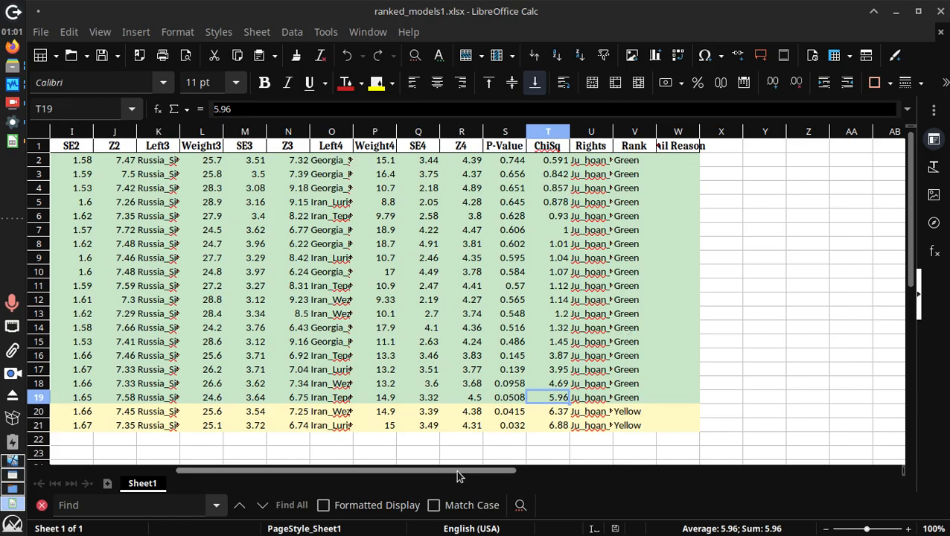
left_click_drag(455, 470, 428, 476)
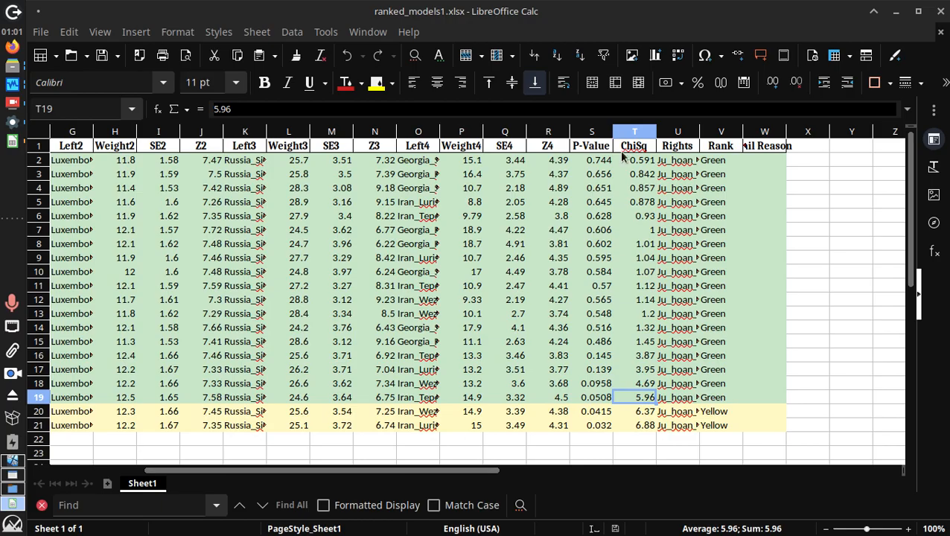
Inspect the top model's P-Value in S2, Left4 name in O2 and rights list in U2
left_click(602, 161)
double_click(601, 162)
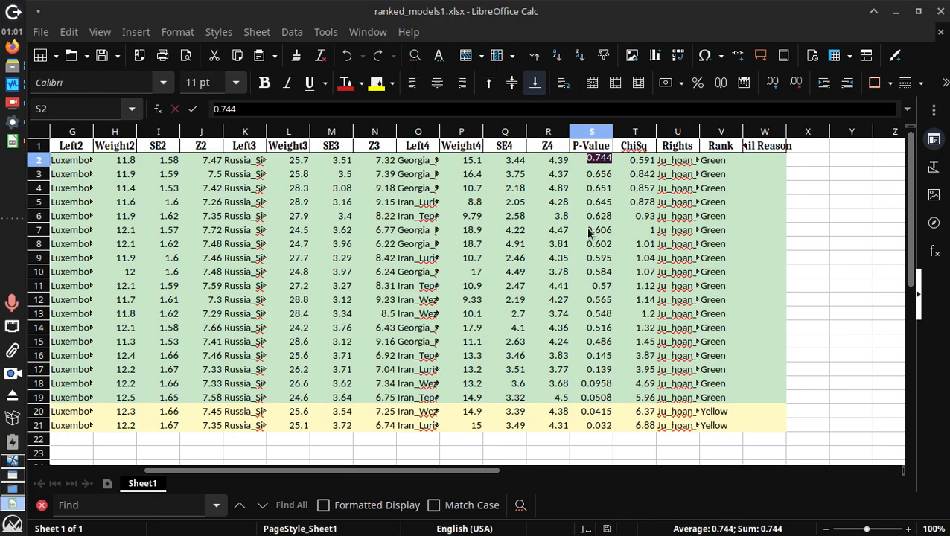
double_click(417, 161)
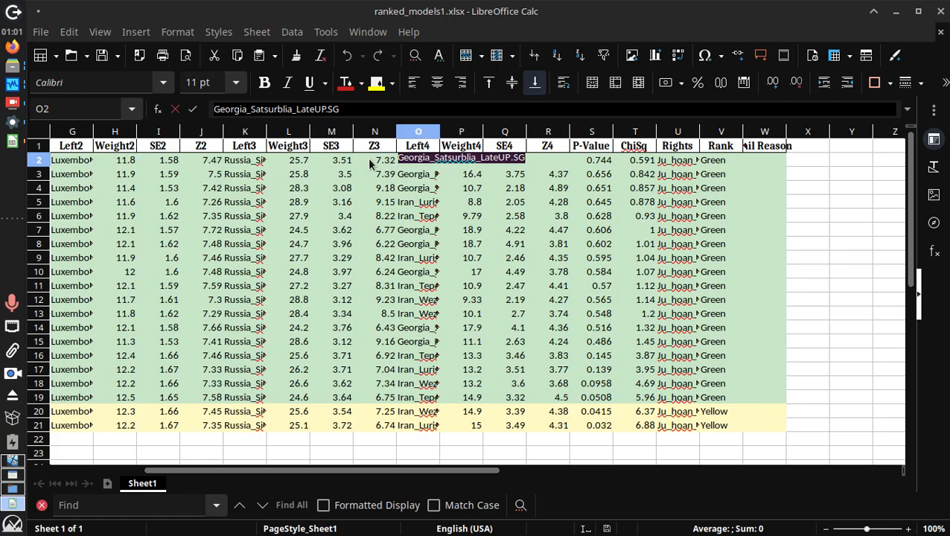
double_click(683, 161)
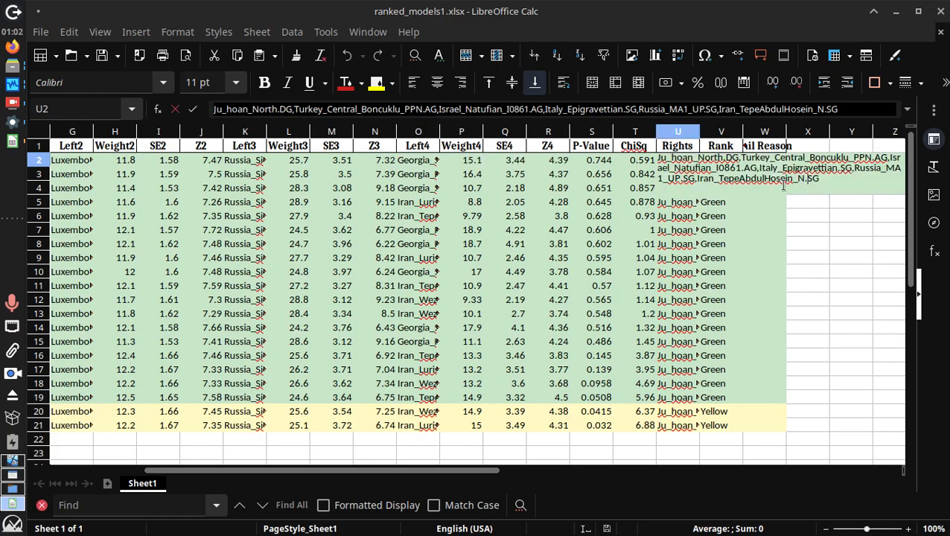
left_click_drag(702, 178, 884, 178)
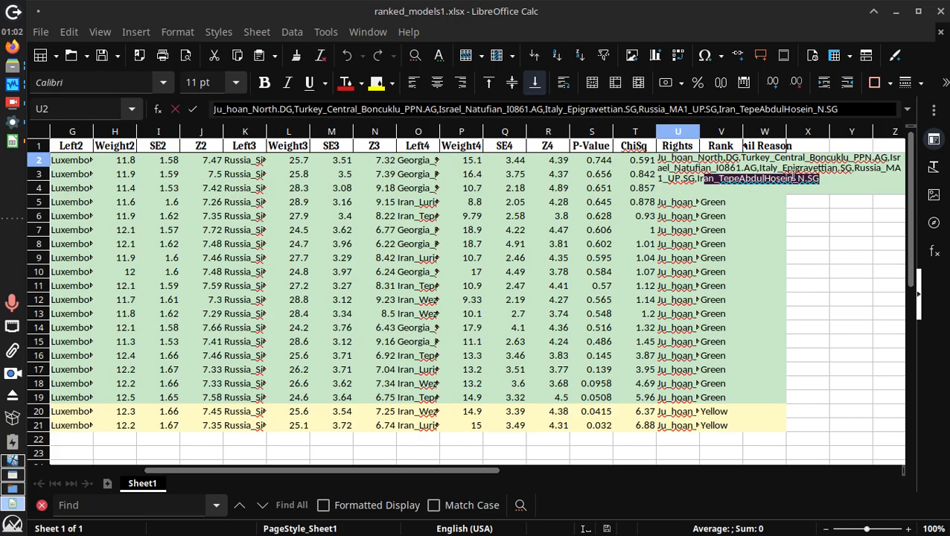
In qpAdm Rotator, enable Population Group Constraints and clear the 3 remove-from-rights values
left_click(12, 122)
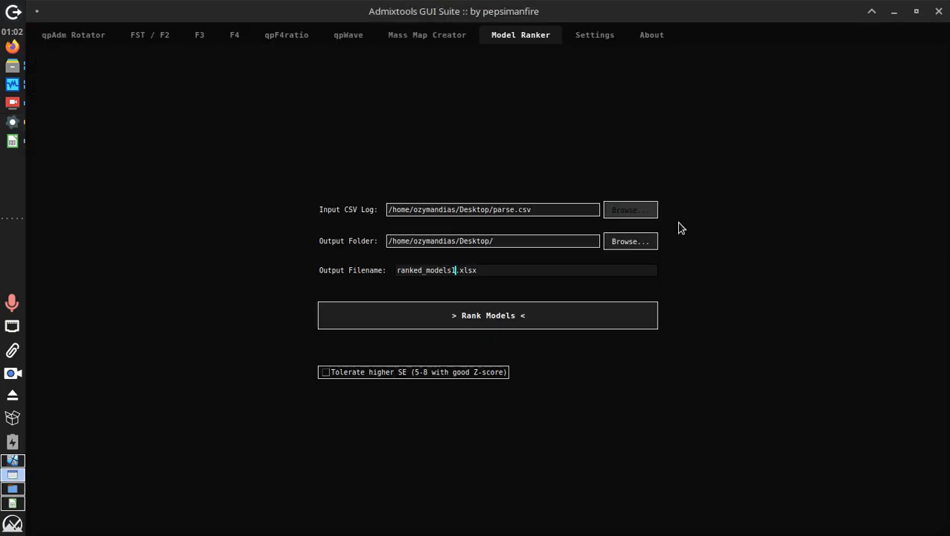
left_click(71, 35)
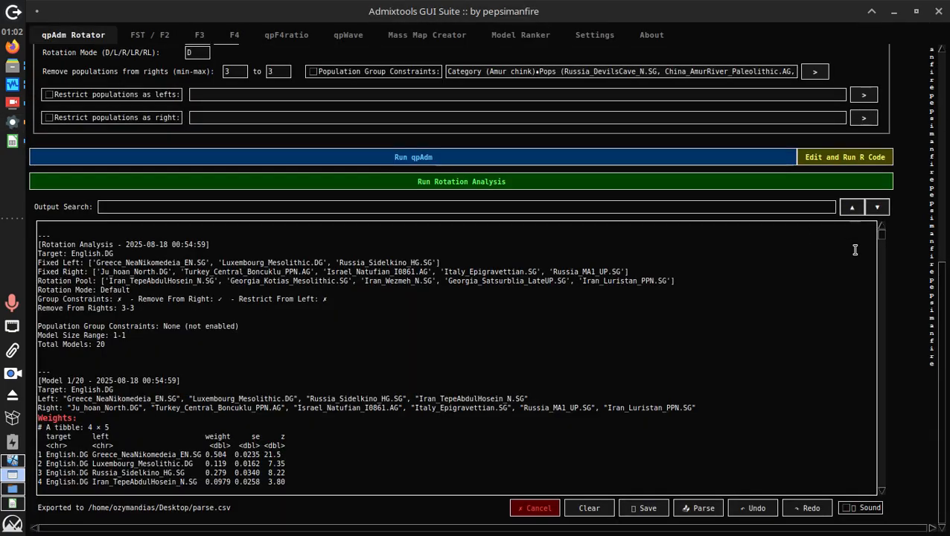
scroll(945, 279, "up", 5)
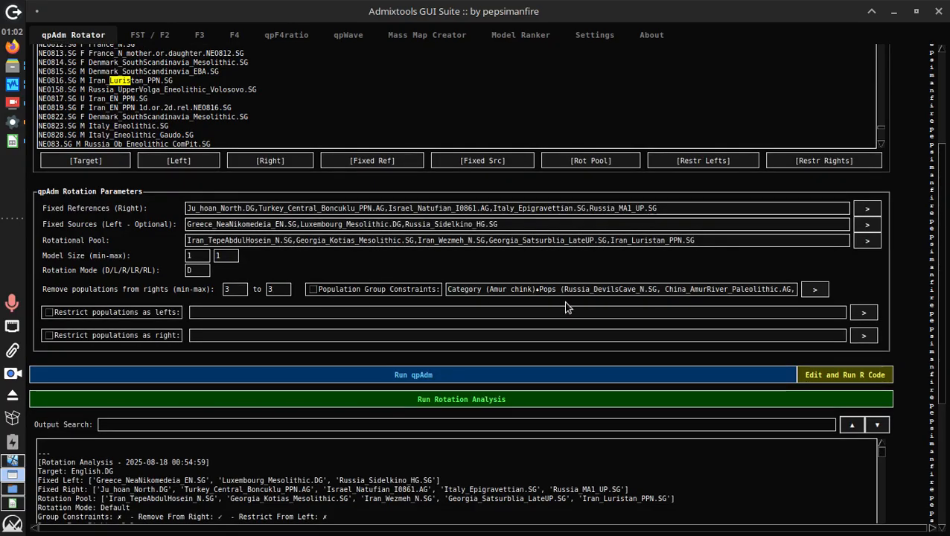
left_click(363, 292)
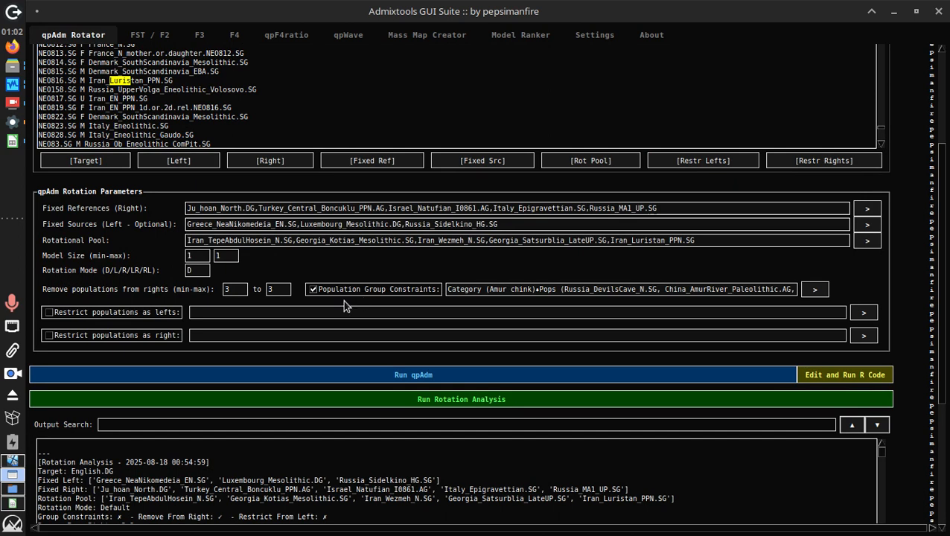
left_click(287, 292)
key("BackSpace")
left_click(814, 289)
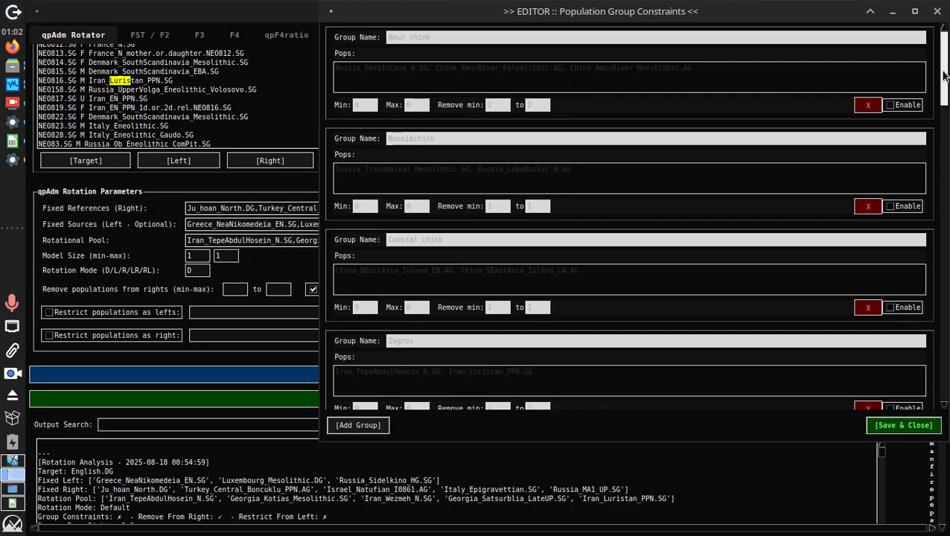
left_click_drag(942, 77, 940, 370)
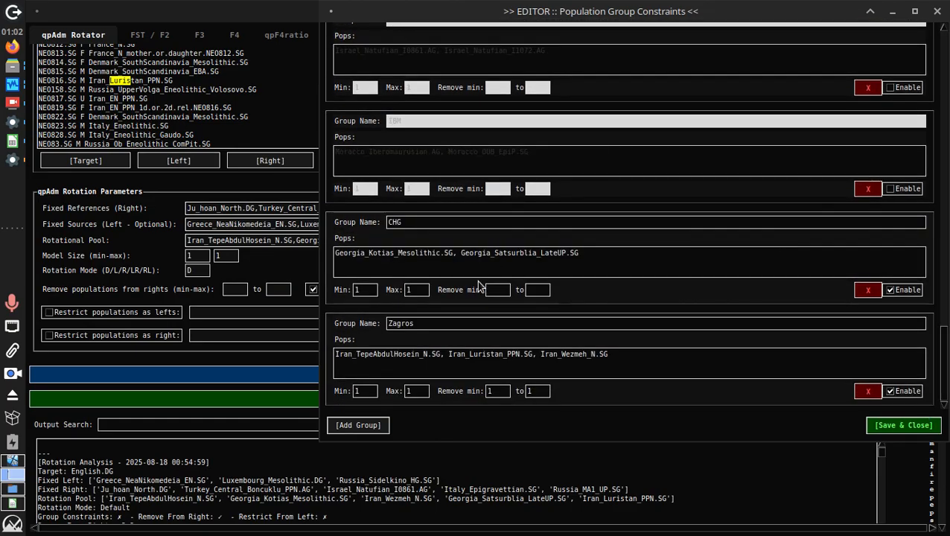
left_click_drag(507, 20, 624, 2)
left_click_drag(547, 5, 682, 379)
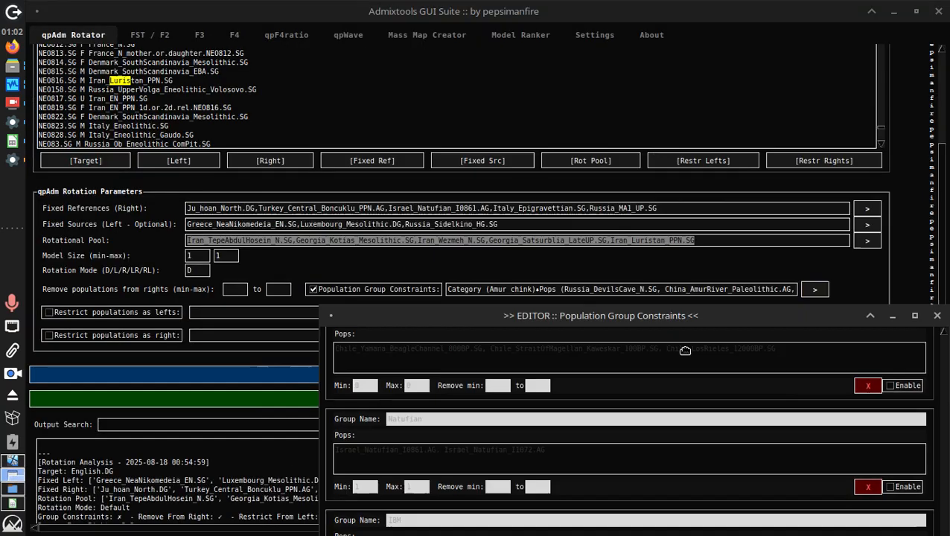
left_click_drag(441, 380, 446, 2)
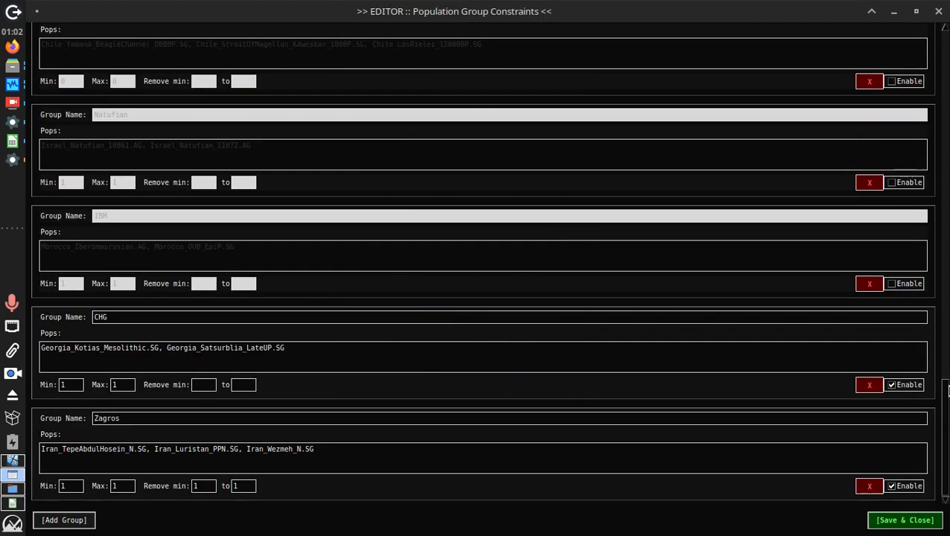
triple_click(210, 347)
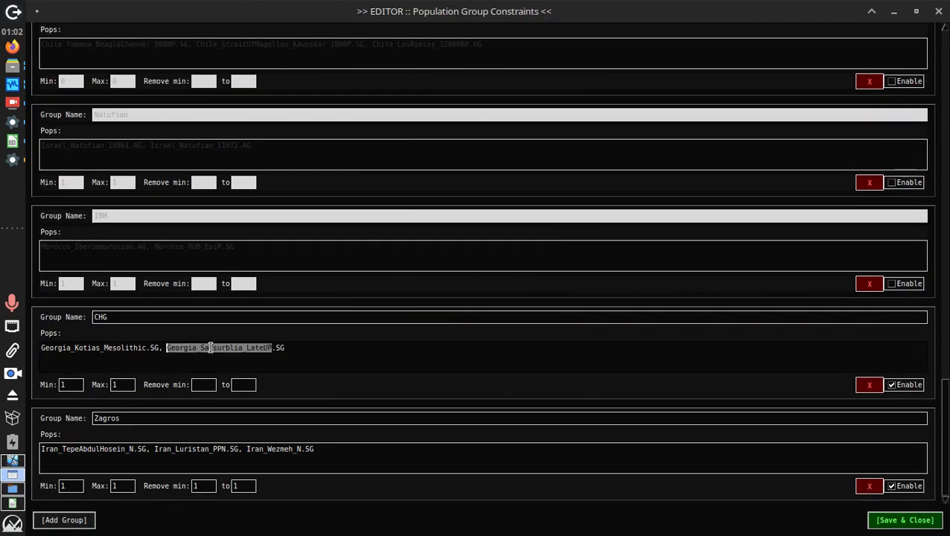
left_click(227, 454)
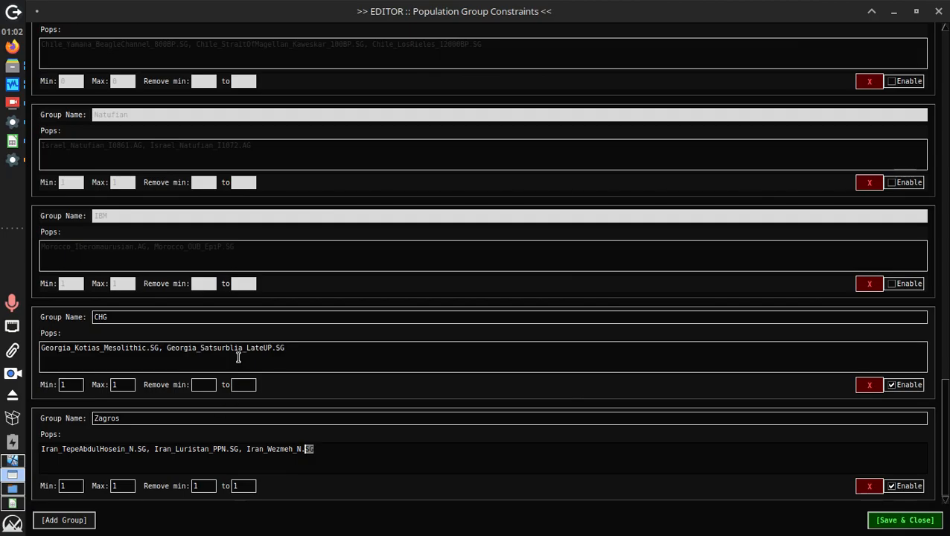
left_click_drag(382, 4, 497, 5)
left_click(101, 354)
triple_click(100, 348)
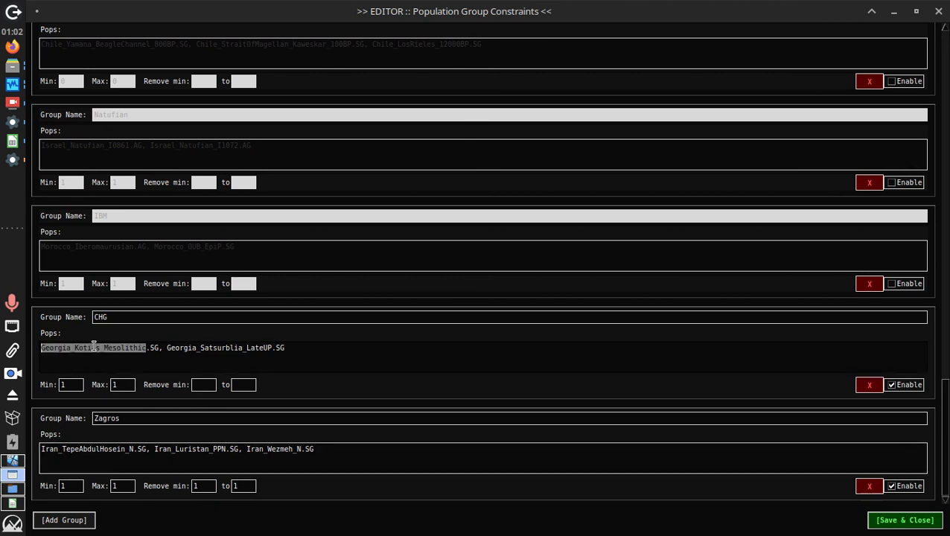
triple_click(188, 348)
left_click(305, 346)
left_click_drag(305, 347, 8, 330)
left_click(156, 355)
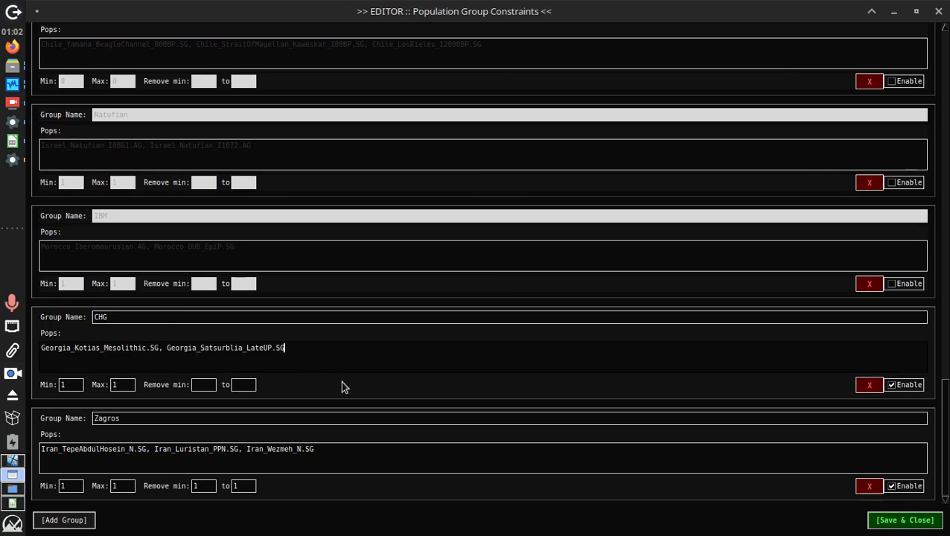
triple_click(236, 348)
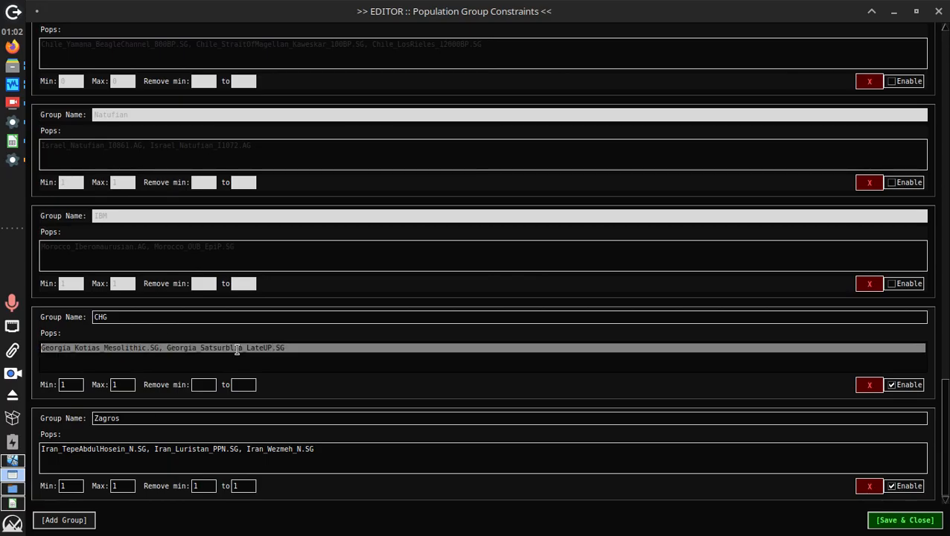
triple_click(144, 447)
left_click(119, 446)
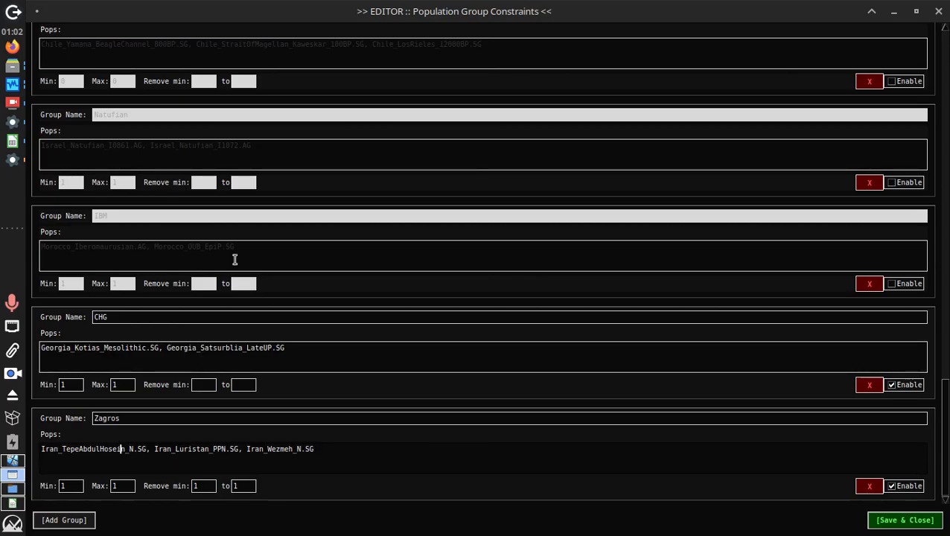
triple_click(172, 448)
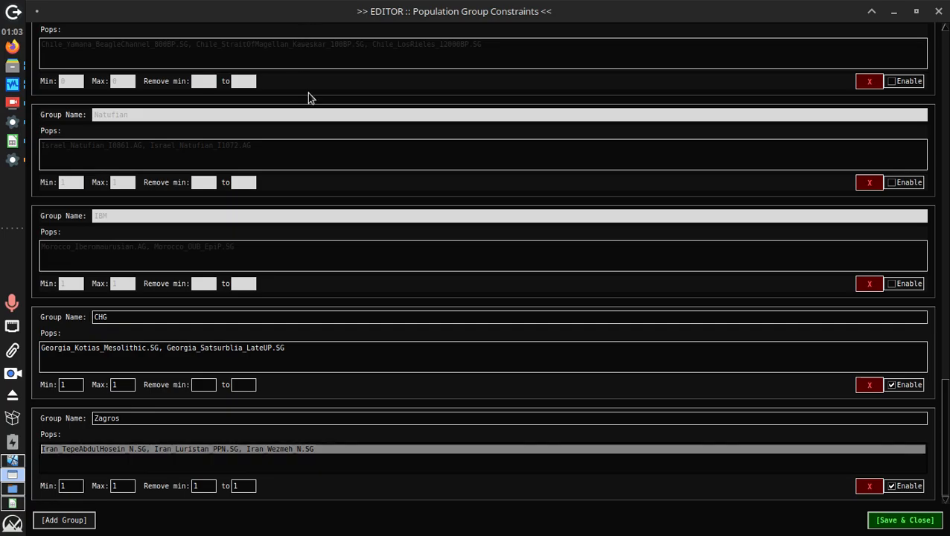
triple_click(225, 446)
double_click(200, 447)
left_click(168, 449)
left_click_drag(169, 450, 559, 452)
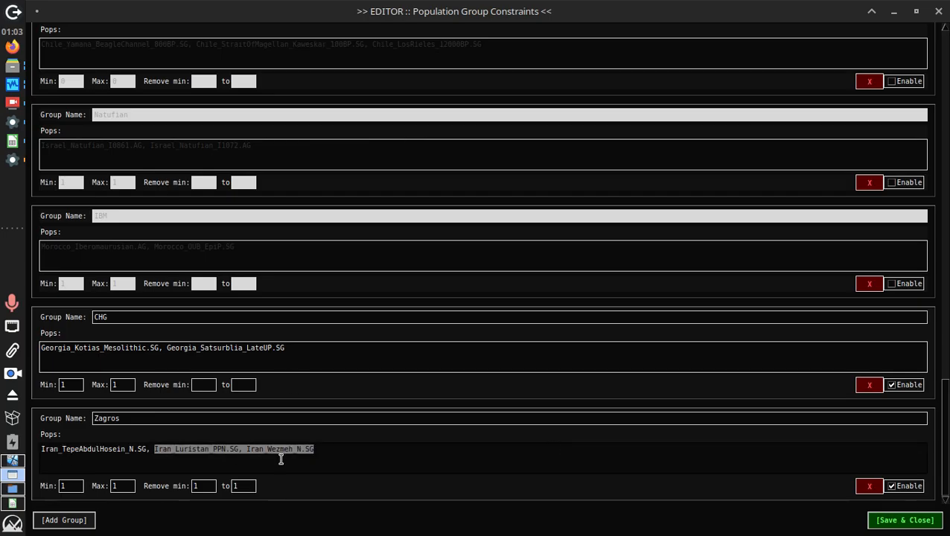
double_click(250, 489)
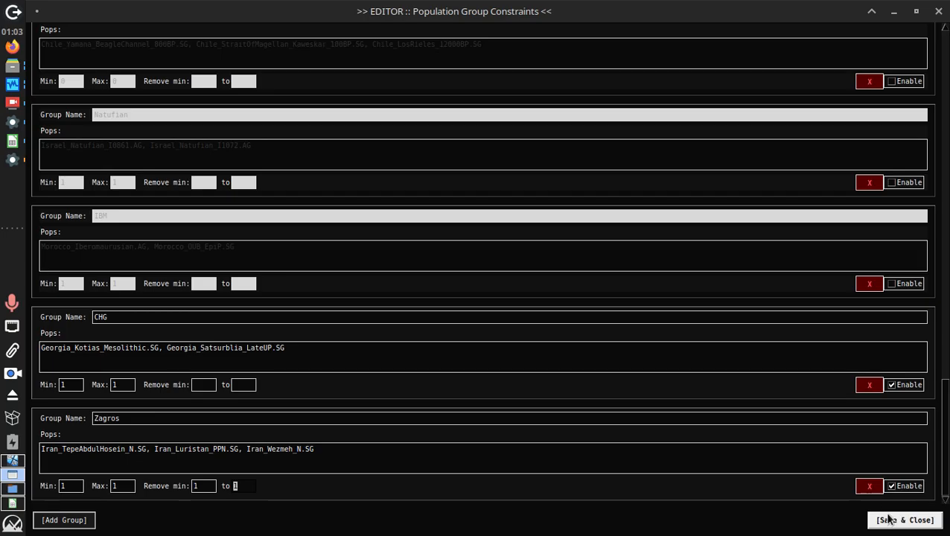
left_click(905, 387)
left_click(907, 393)
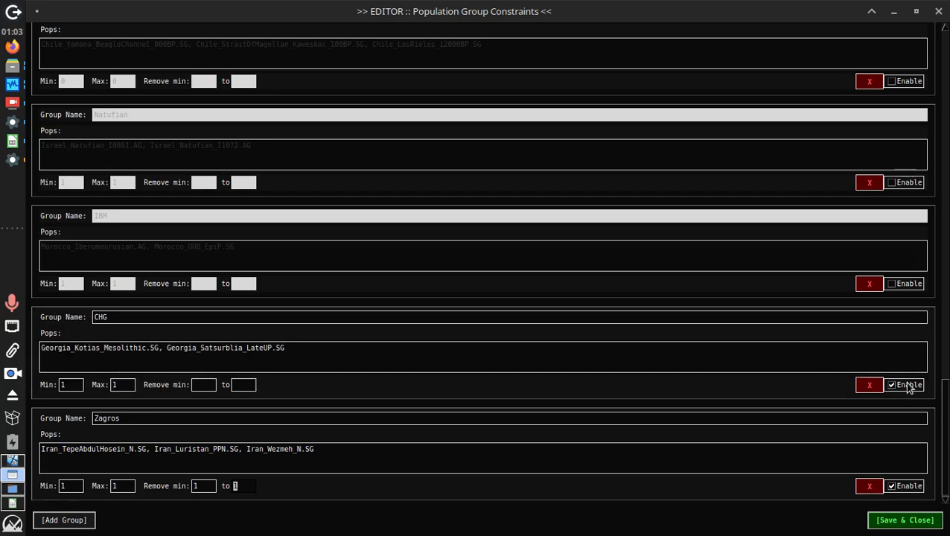
left_click(902, 520)
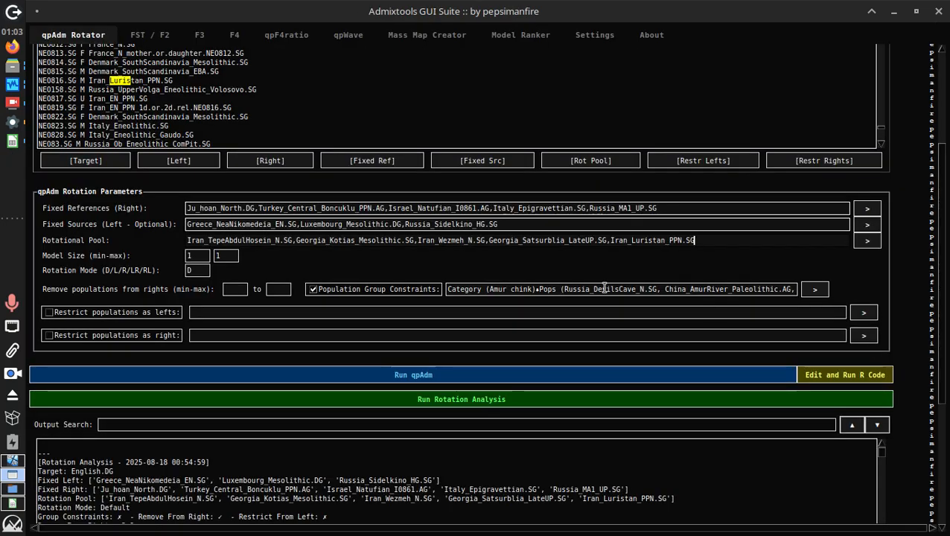
Enter 2 for both Model Size fields and review the rotational pool list
double_click(230, 255)
type("2")
double_click(195, 255)
type("2")
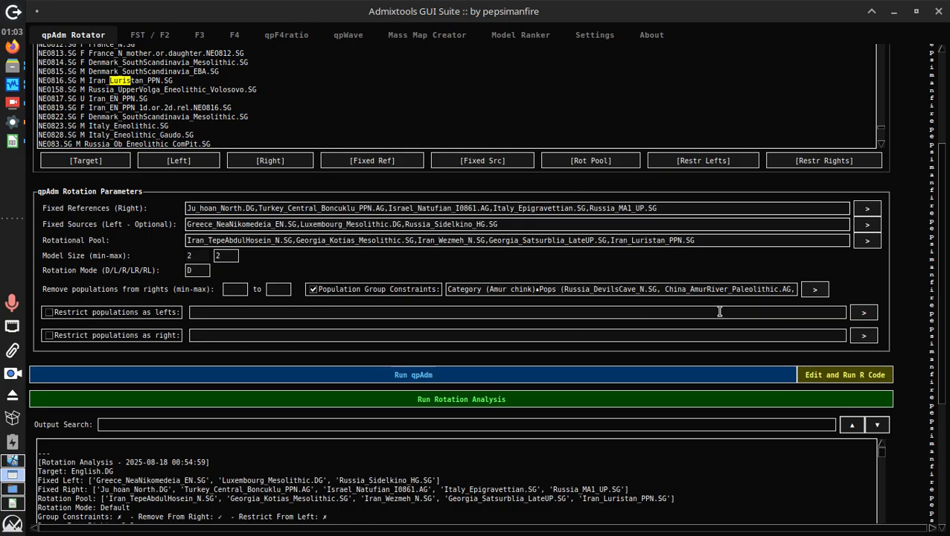
left_click(242, 287)
left_click_drag(725, 234, 81, 238)
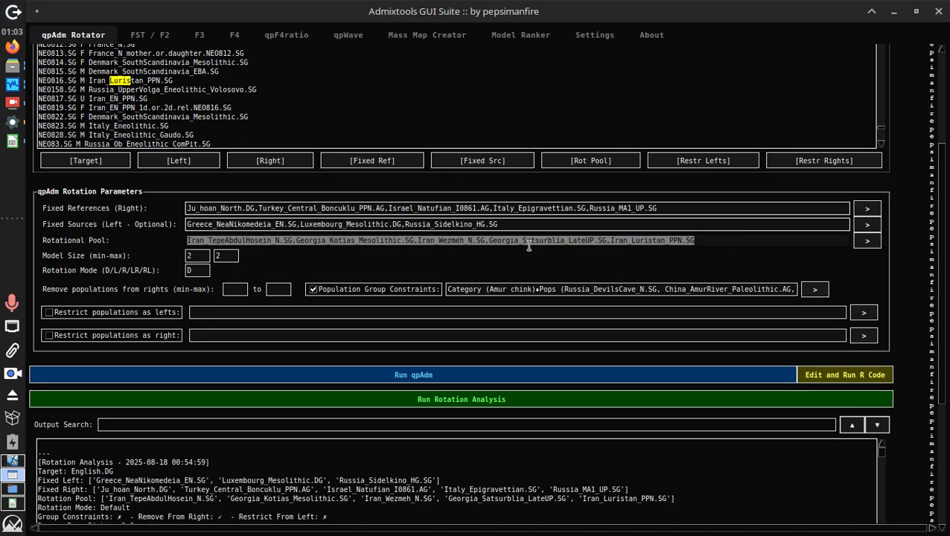
left_click(244, 290)
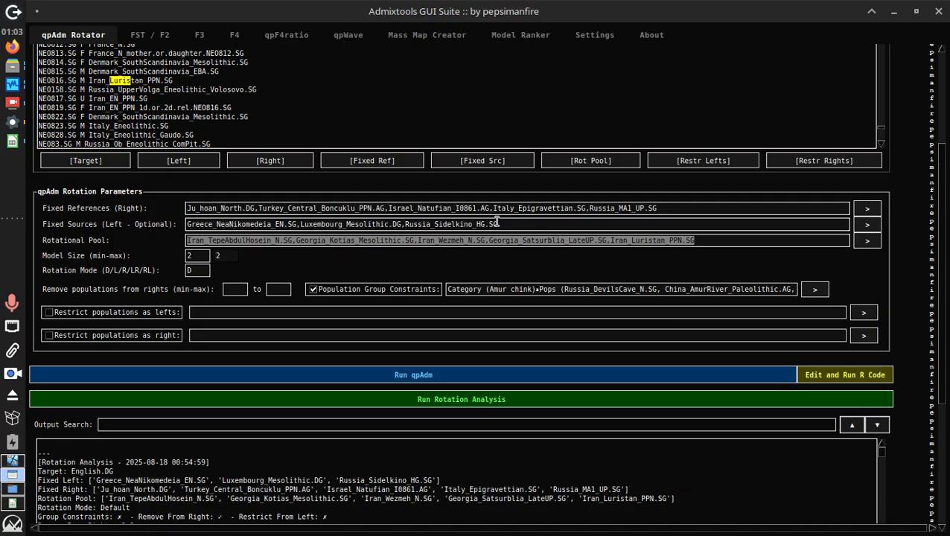
left_click(664, 240)
left_click(692, 240)
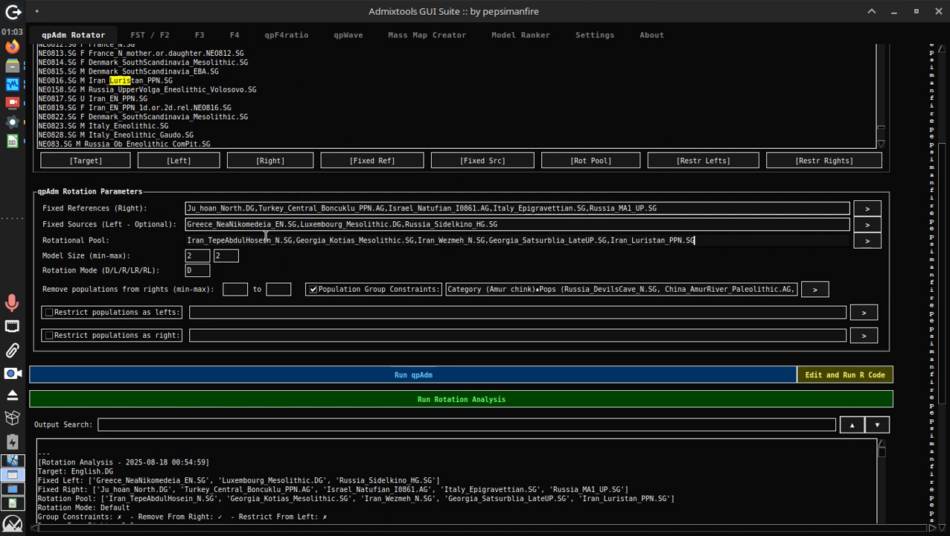
Re-edit the Model Size fields so they finally read minimum 2, maximum 2
left_click(204, 256)
key("BackSpace")
type("3")
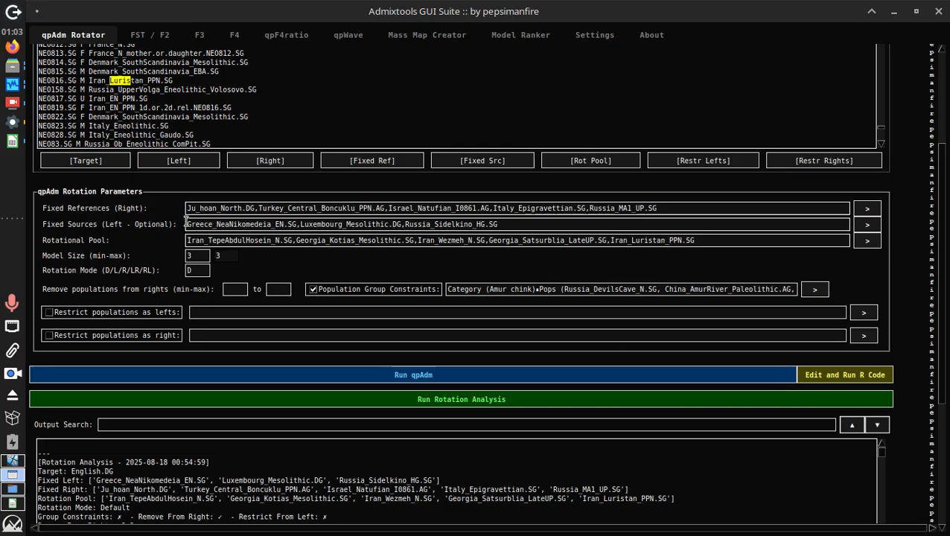
left_click(705, 240)
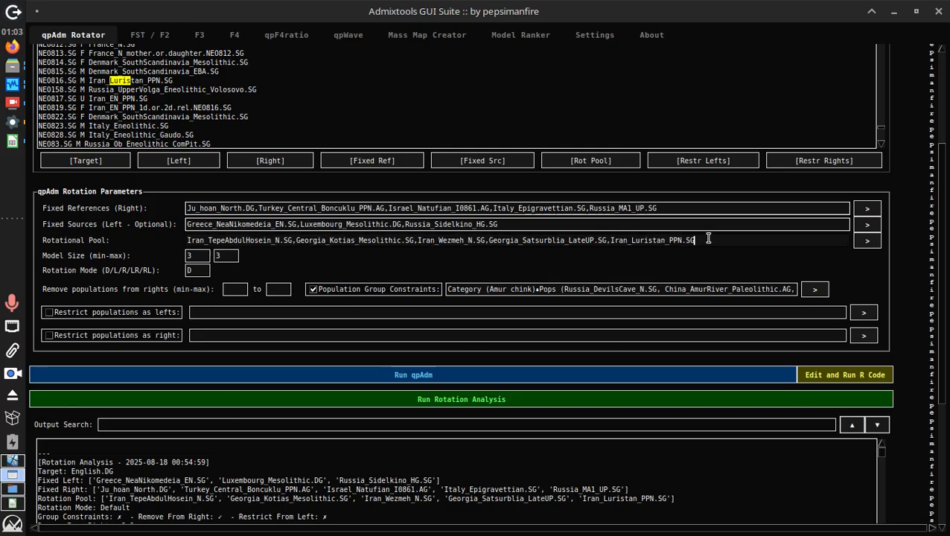
left_click_drag(716, 237, 159, 256)
type("2")
left_click(230, 254)
key("BackSpace")
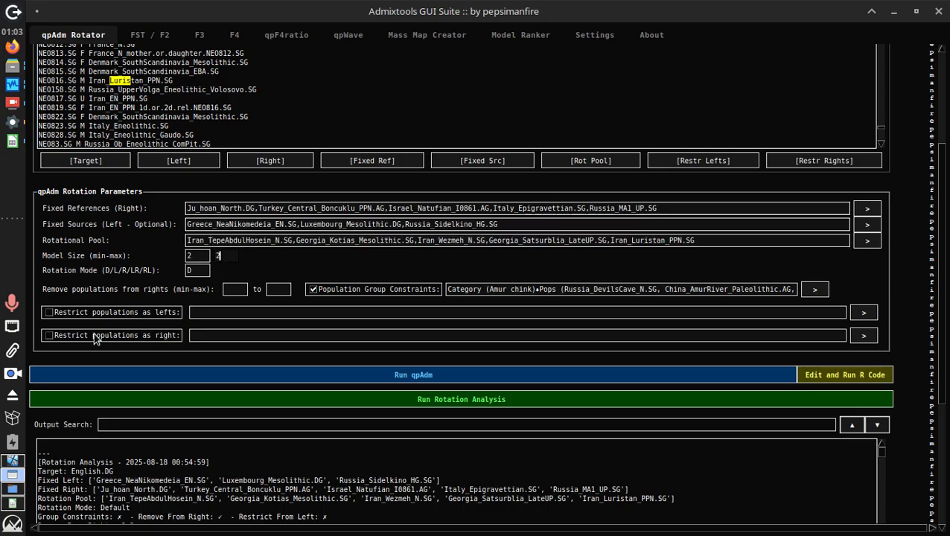
type("2")
scroll(929, 299, "down", 3)
Clear the previous output and run a new rotation with the 2-2 model size
scroll(929, 300, "down", 2)
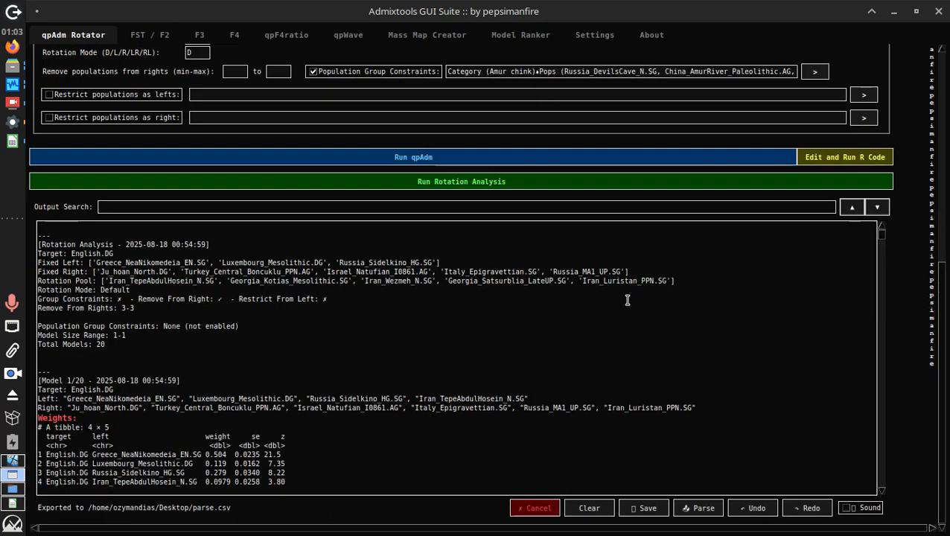
left_click(588, 508)
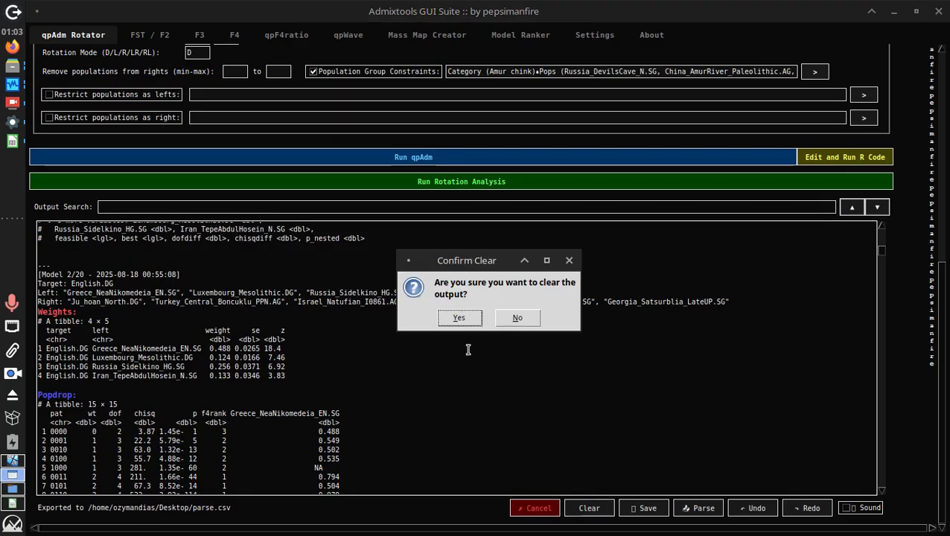
left_click(460, 320)
left_click(439, 183)
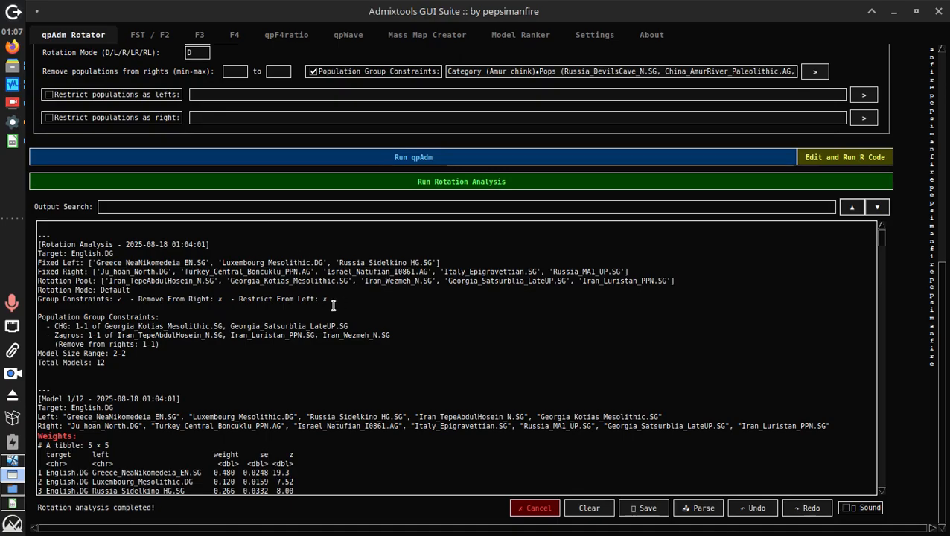
Save the parsed rotation output as parse2.csv
left_click(696, 507)
type("p")
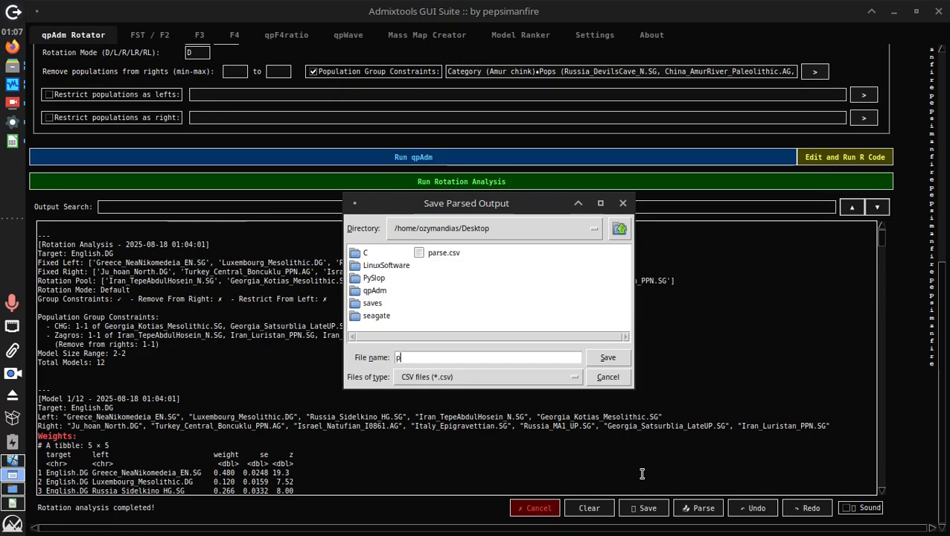
type("ars2")
key("BackSpace")
type("e2")
key("Return")
key("Return")
Rank parse2.csv into ranked_models2.xlsx, then close the old ranked_models1 spreadsheet
left_click(499, 35)
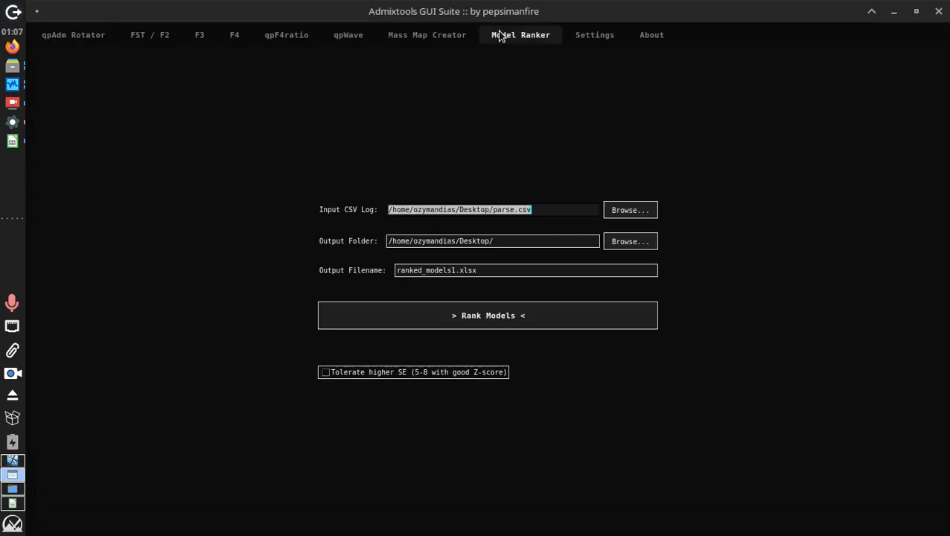
left_click(509, 211)
type("2")
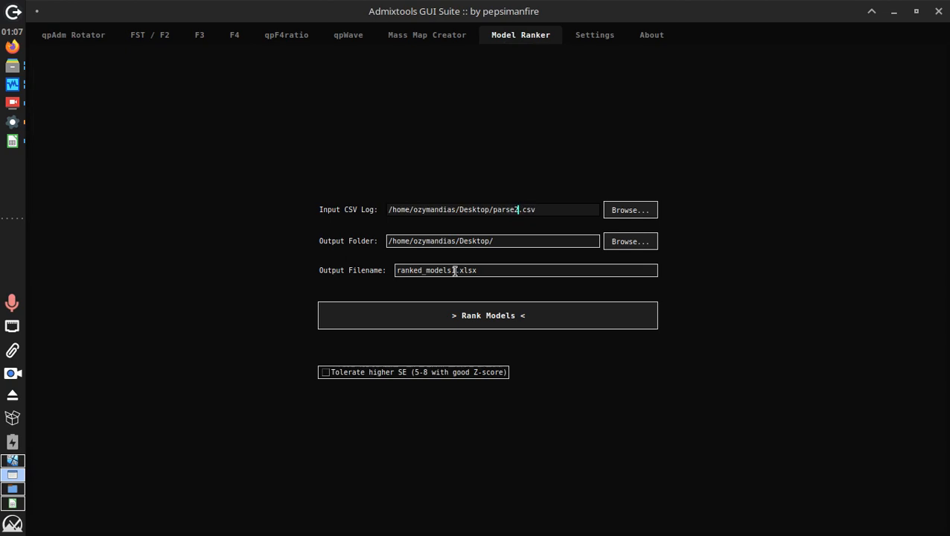
left_click(454, 270)
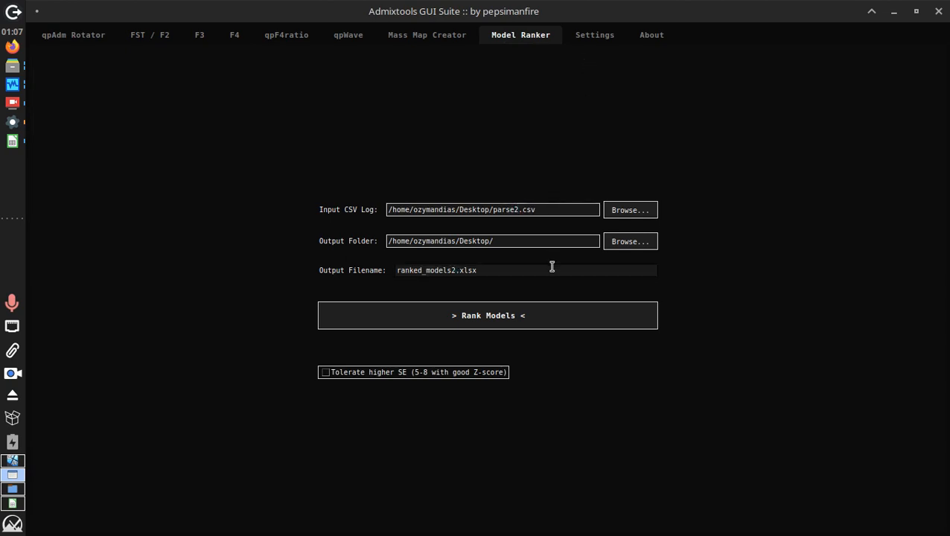
left_click(559, 321)
key("Return")
left_click(18, 503)
left_click(939, 11)
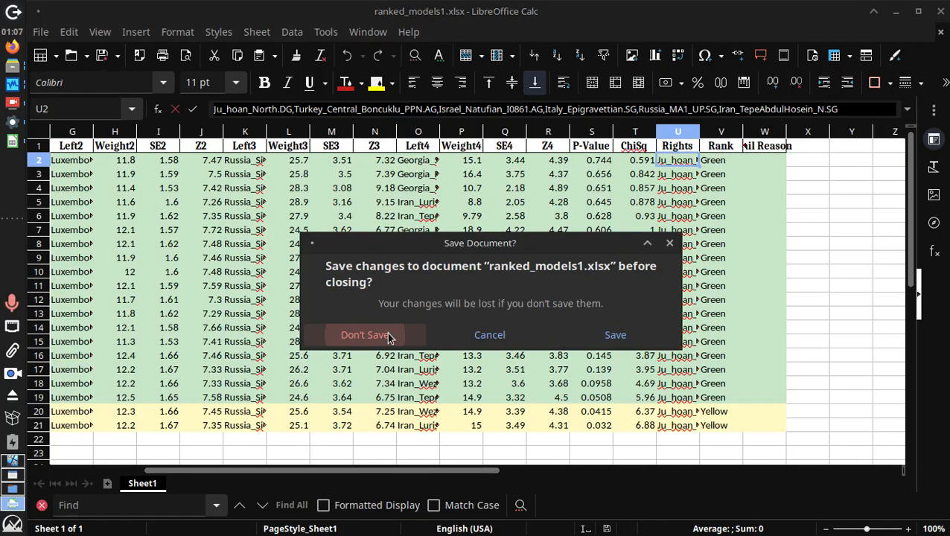
Discard ranked_models1.xlsx unsaved, open ranked_models2.xlsx and read the fail reason in AA4
left_click(364, 335)
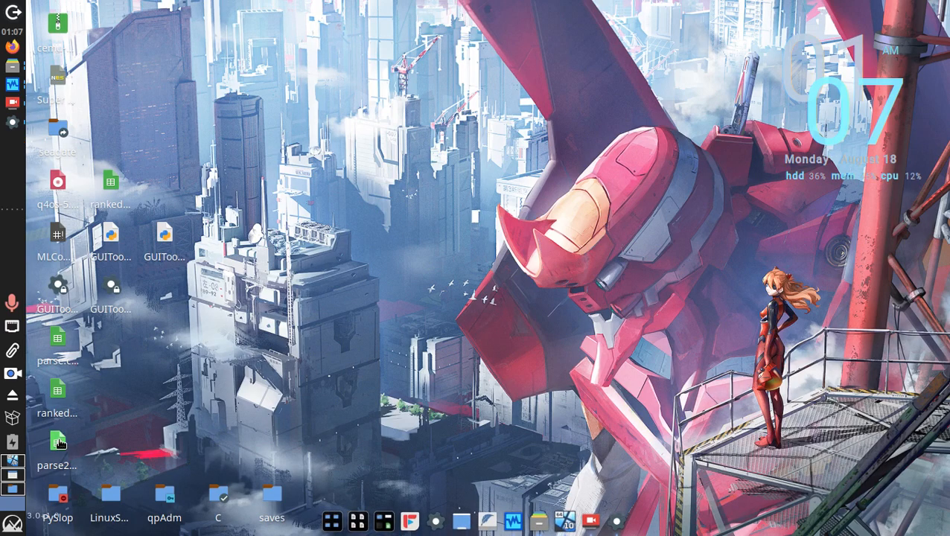
left_click_drag(58, 440, 110, 190)
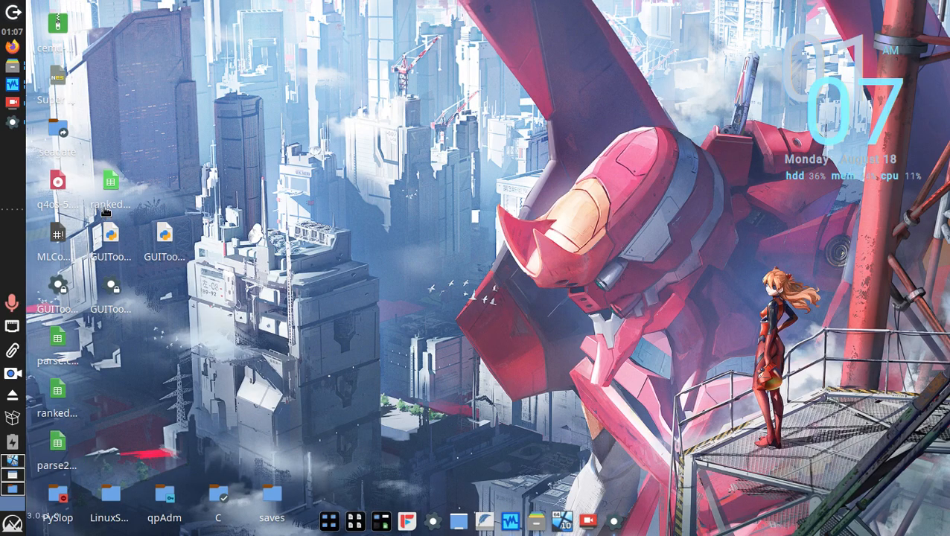
double_click(109, 195)
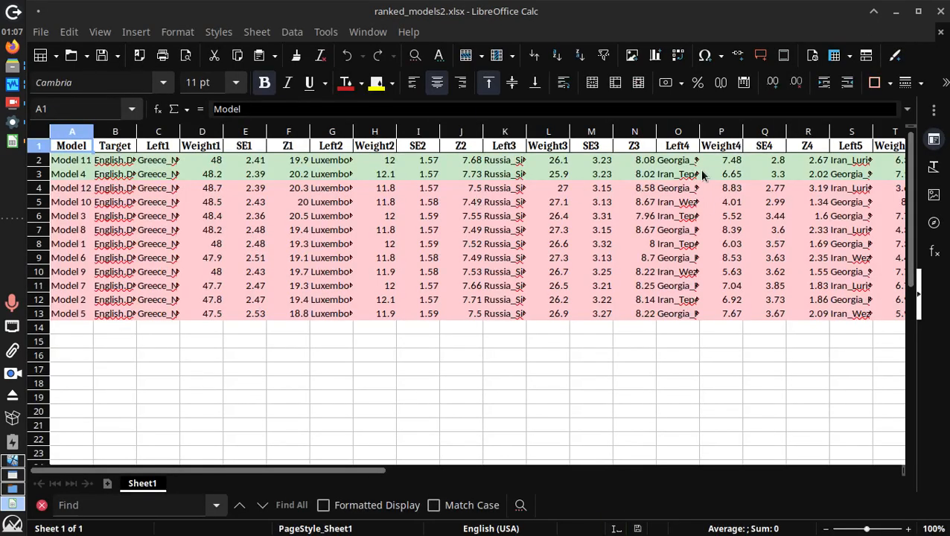
left_click_drag(368, 469, 618, 469)
triple_click(668, 190)
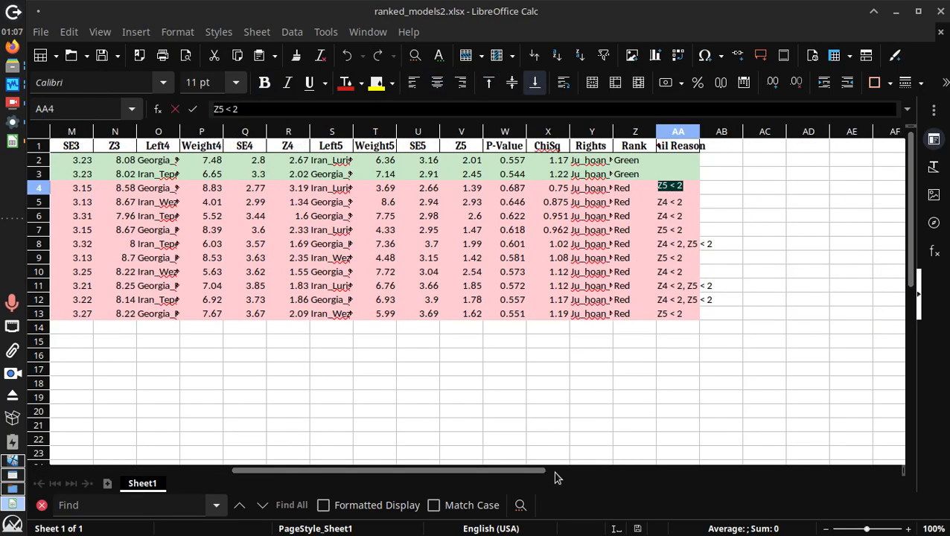
Inspect the top model's Left4, Left5, rights list and p-value 0.557
scroll(555, 477, "left", 2)
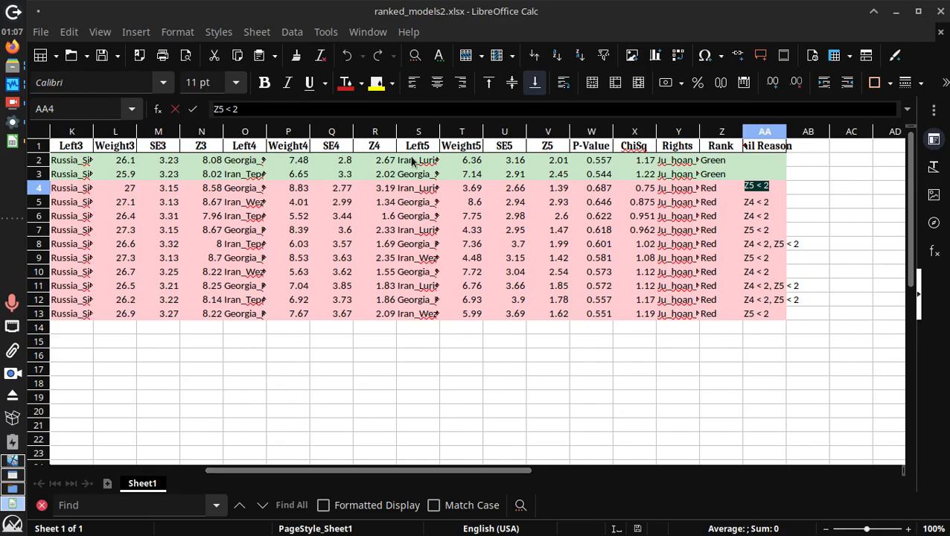
left_click(257, 166)
double_click(257, 166)
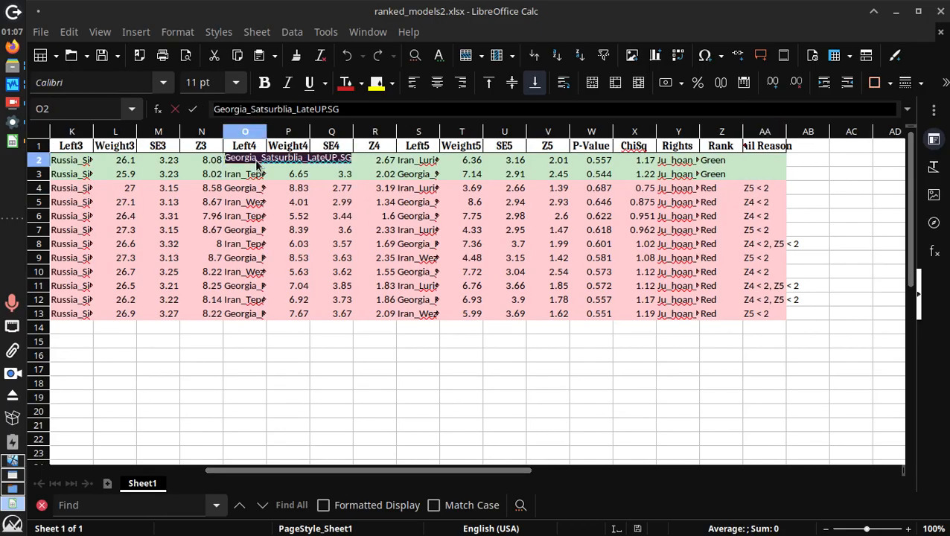
double_click(410, 165)
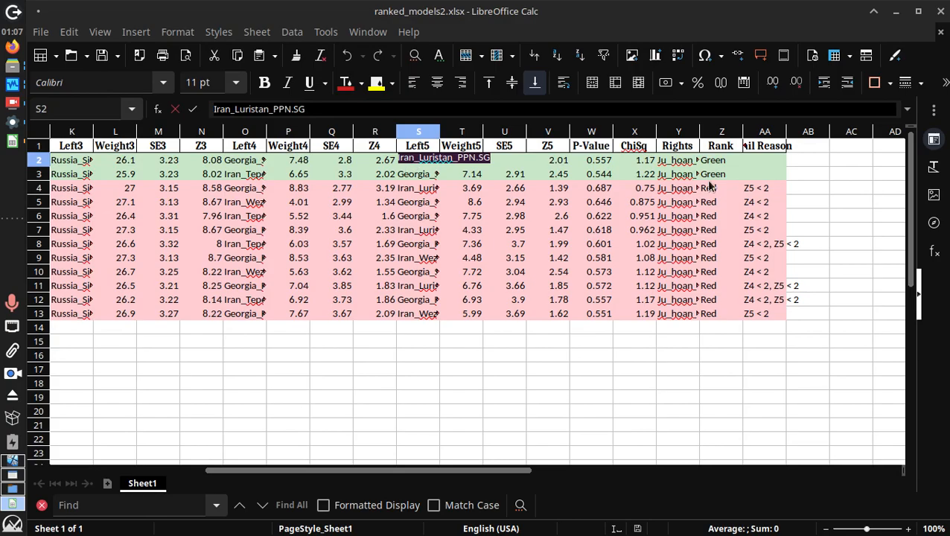
double_click(673, 163)
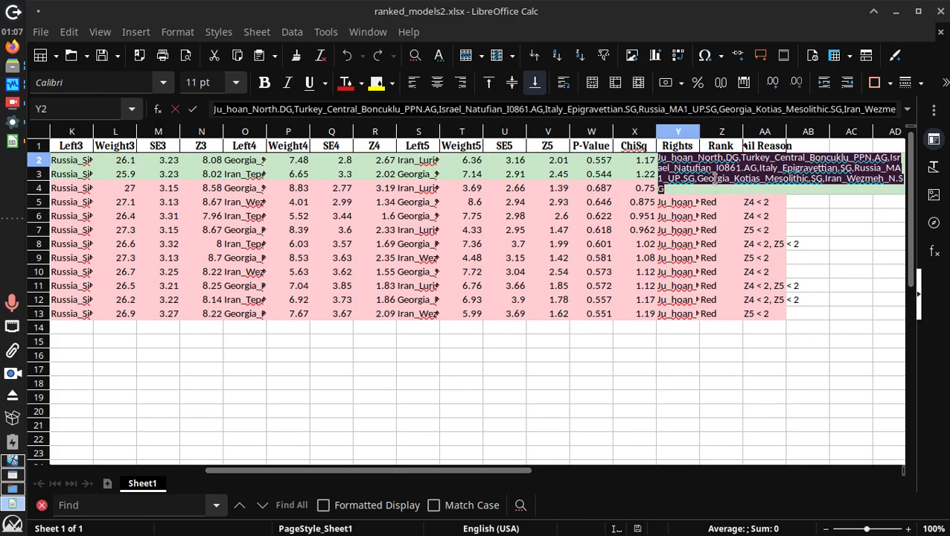
left_click_drag(710, 178, 911, 176)
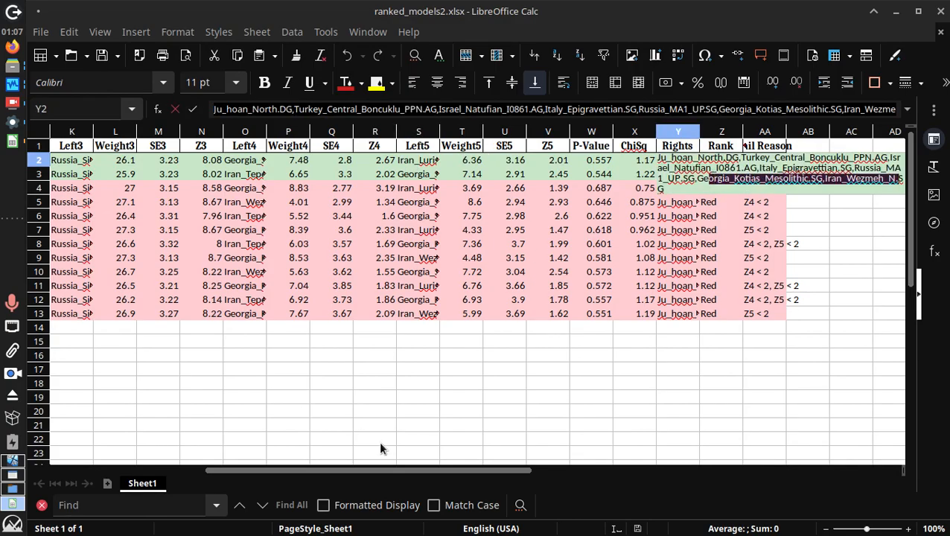
left_click(600, 164)
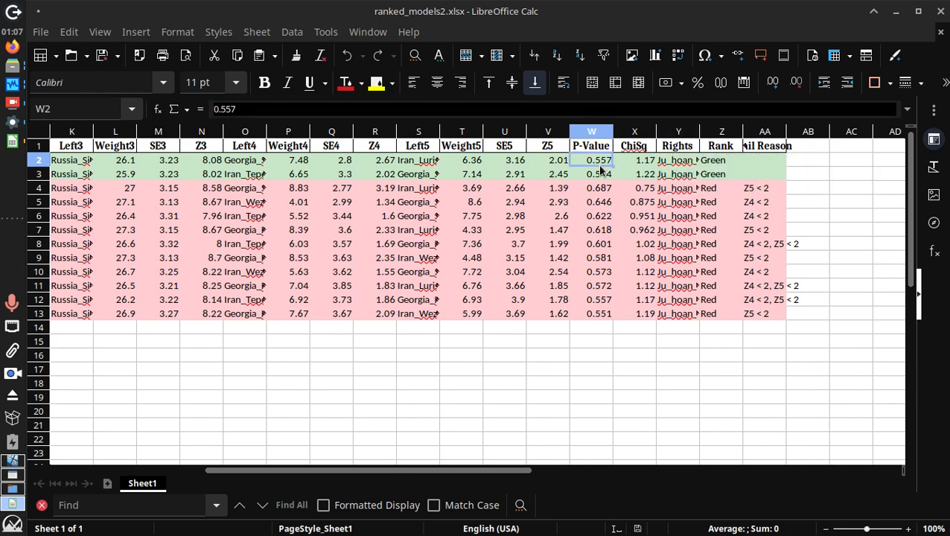
left_click_drag(521, 471, 296, 467)
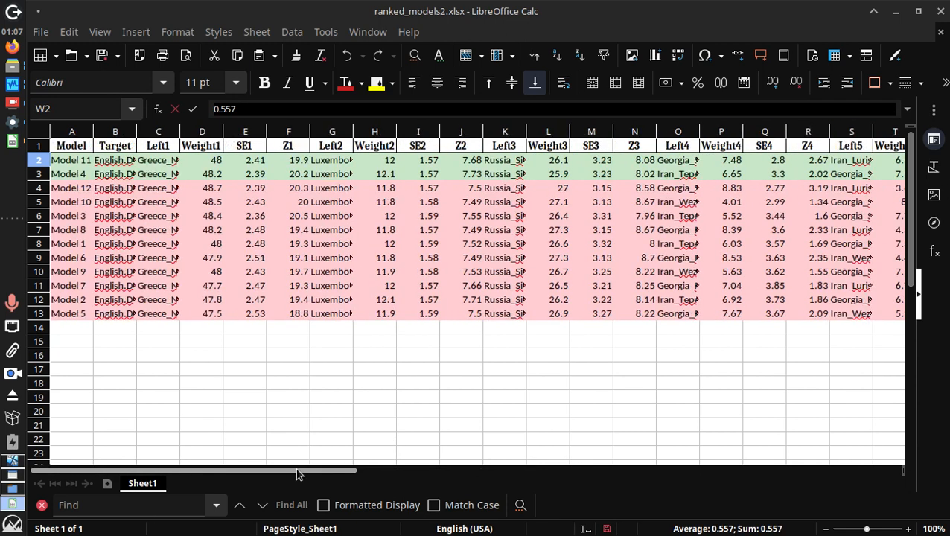
left_click(12, 121)
Review Model 11/12's right populations and weights table in the rotation output
left_click(80, 39)
scroll(179, 257, "down", 3)
scroll(179, 258, "down", 20)
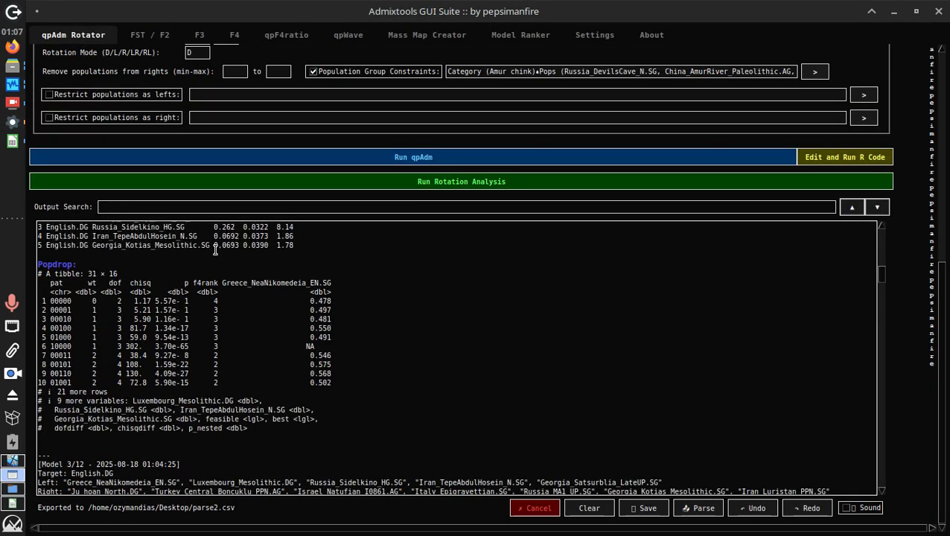
left_click_drag(884, 332, 864, 524)
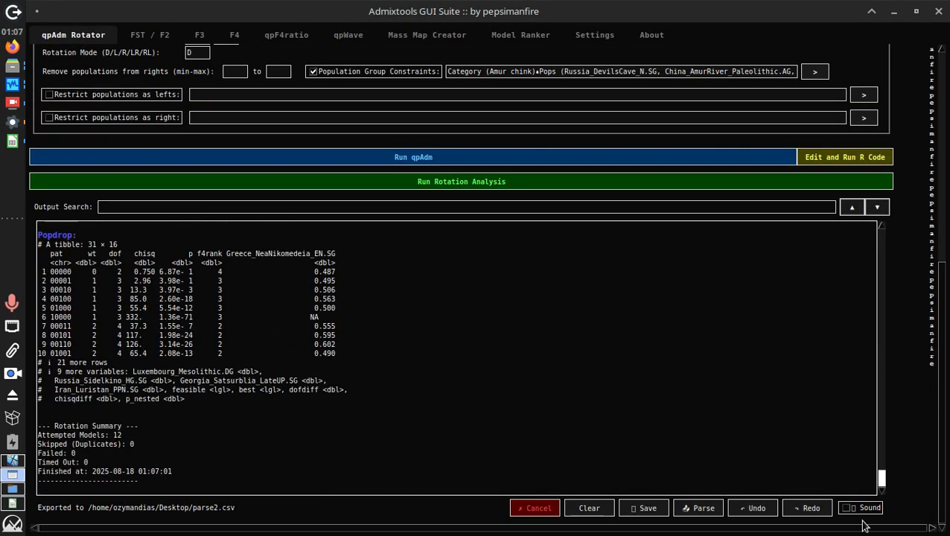
scroll(291, 345, "up", 6)
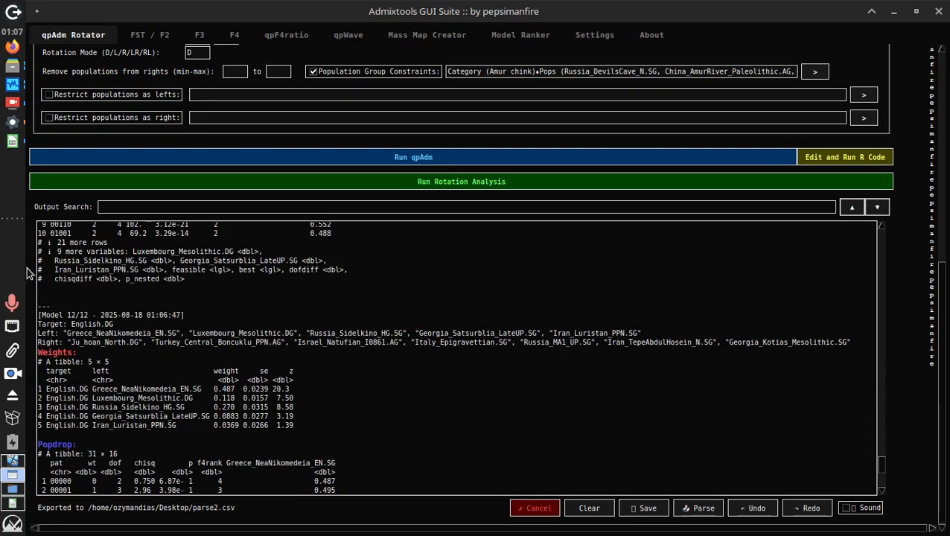
scroll(140, 321, "up", 8)
left_click_drag(251, 256, 642, 258)
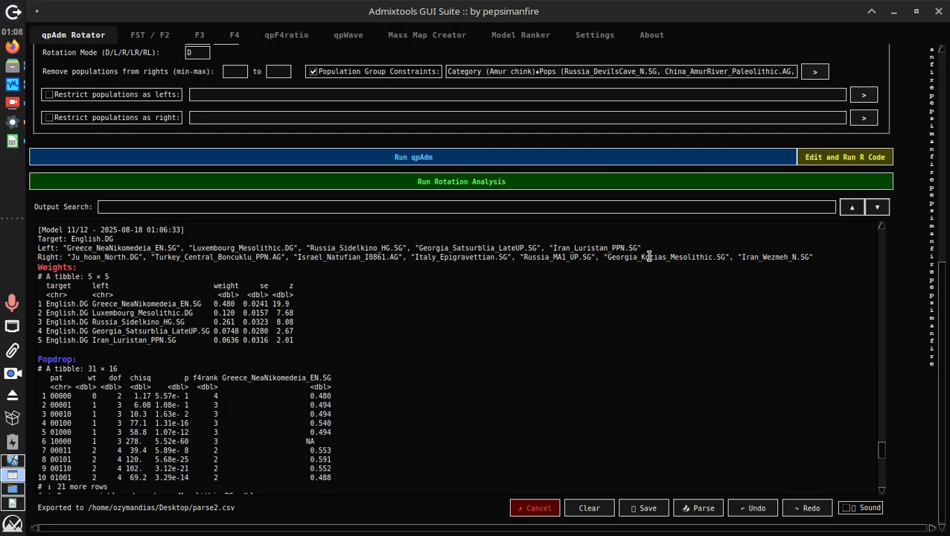
triple_click(651, 257)
triple_click(679, 259)
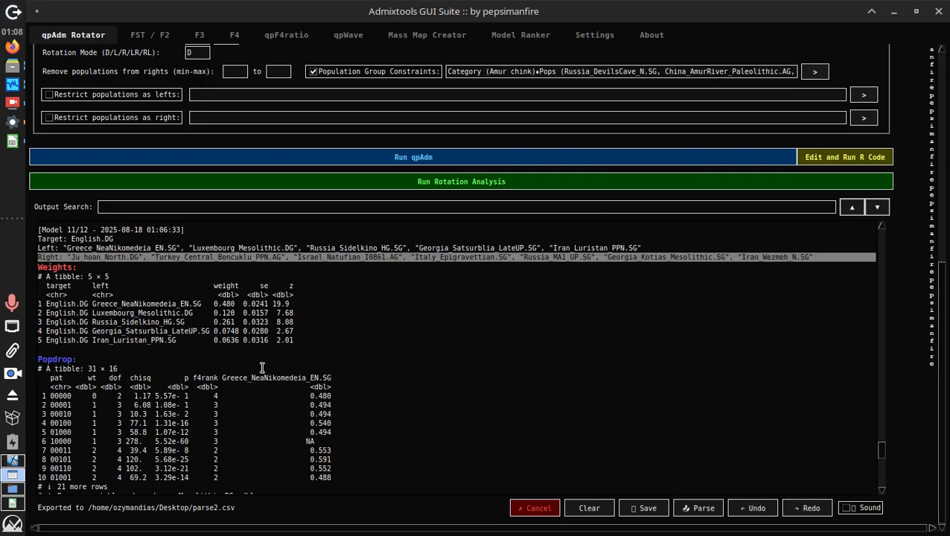
left_click_drag(349, 342, 40, 271)
left_click(513, 388)
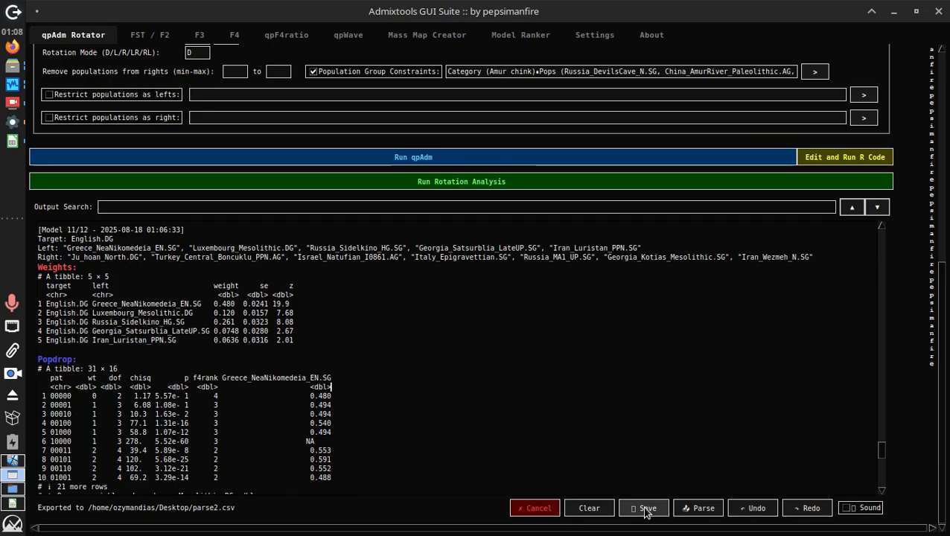
left_click(692, 508)
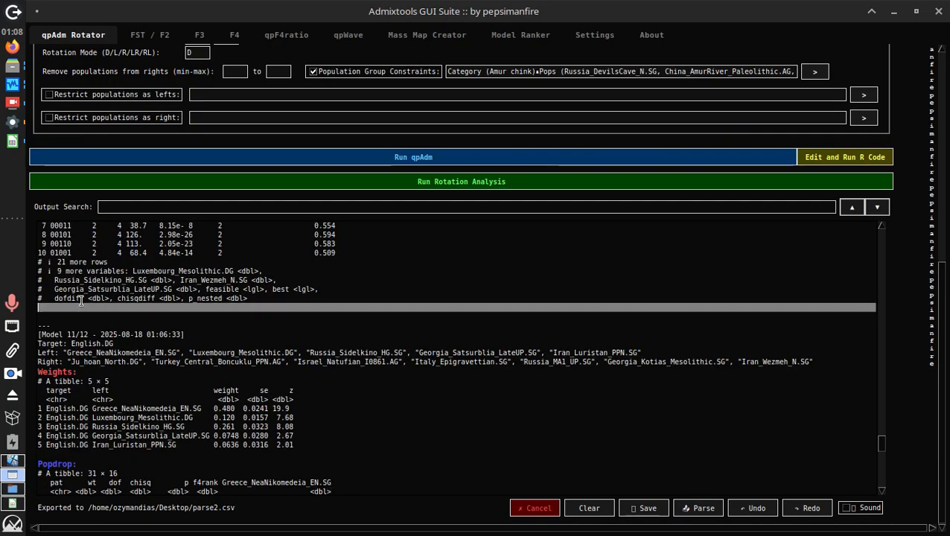
Delete all output above Model 11, then Model 12/12 and the rotation summary
left_click_drag(81, 300, 71, 3)
key("BackSpace")
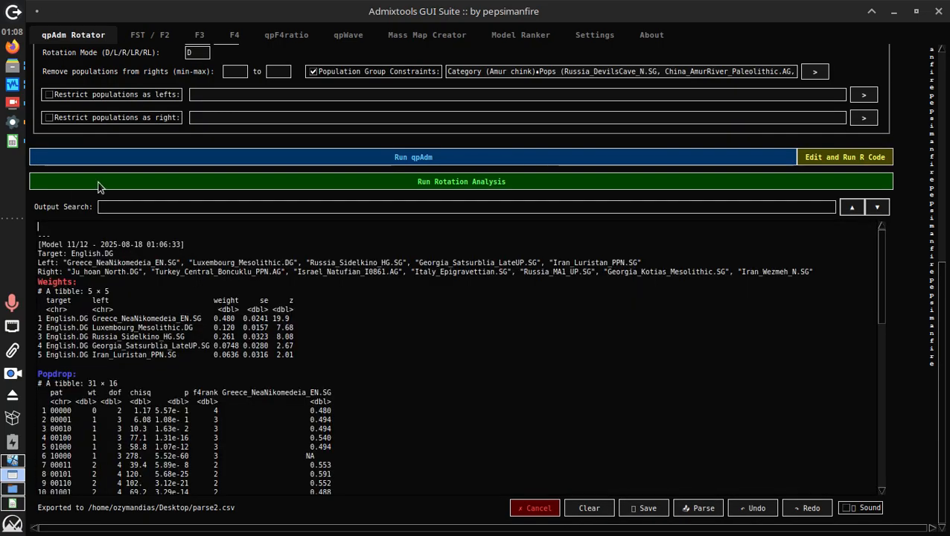
key("Delete")
scroll(128, 333, "down", 6)
left_click_drag(89, 340, 286, 532)
key("BackSpace")
Save the parsed Model 11 output as model1.txt (Text files), then browse for it in Mass Map Creator
left_click(698, 508)
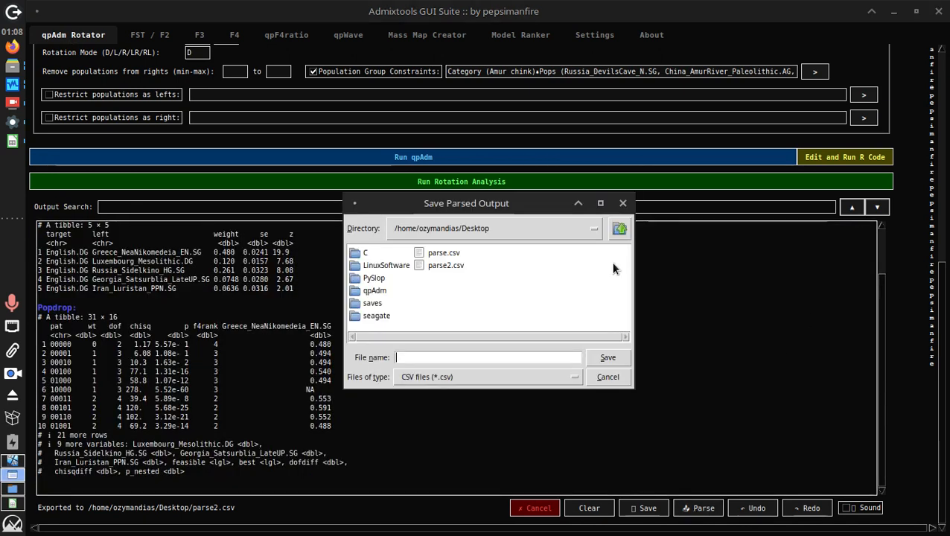
type("model1")
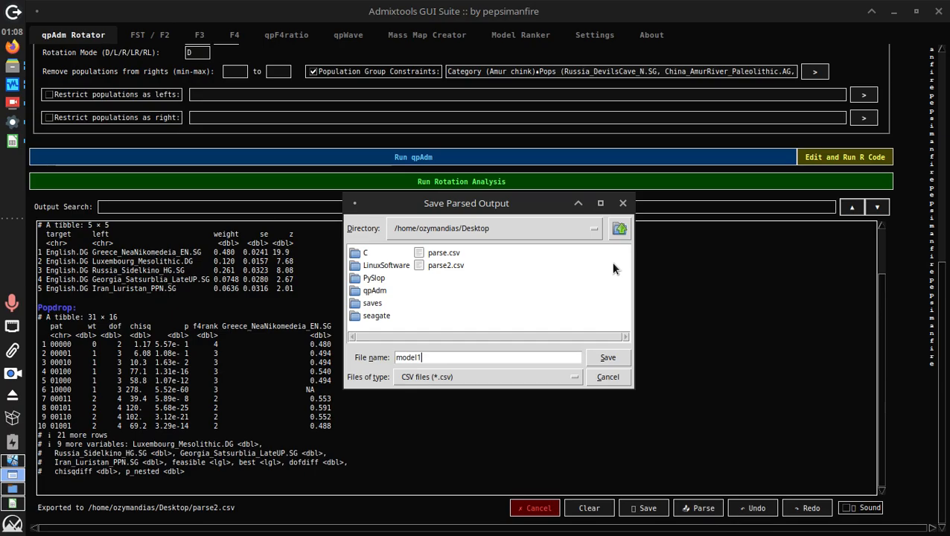
left_click(429, 377)
left_click(432, 402)
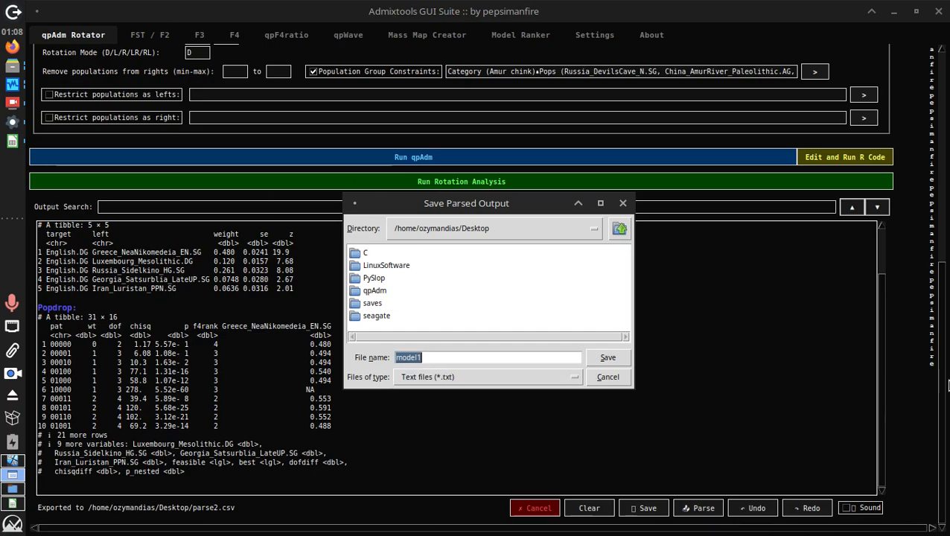
key("Return")
key("Return")
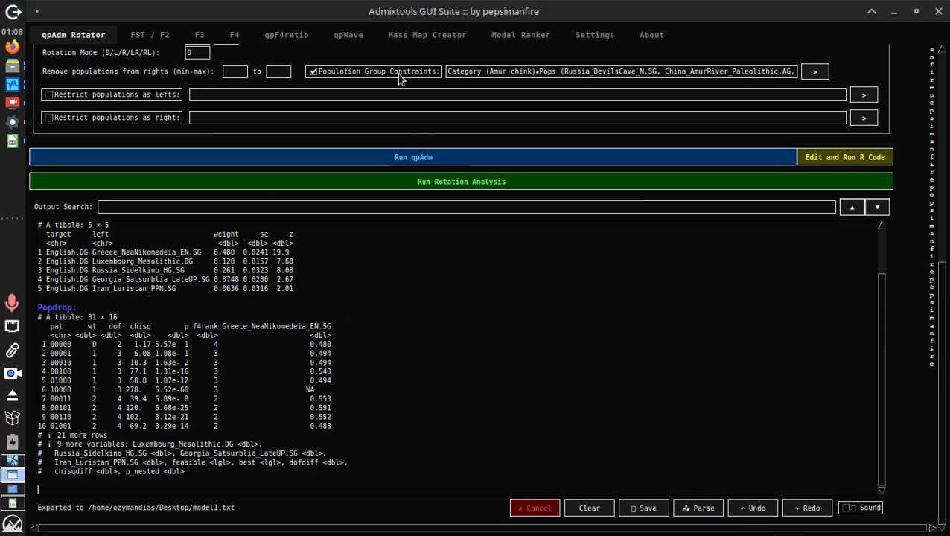
left_click(402, 38)
left_click(655, 144)
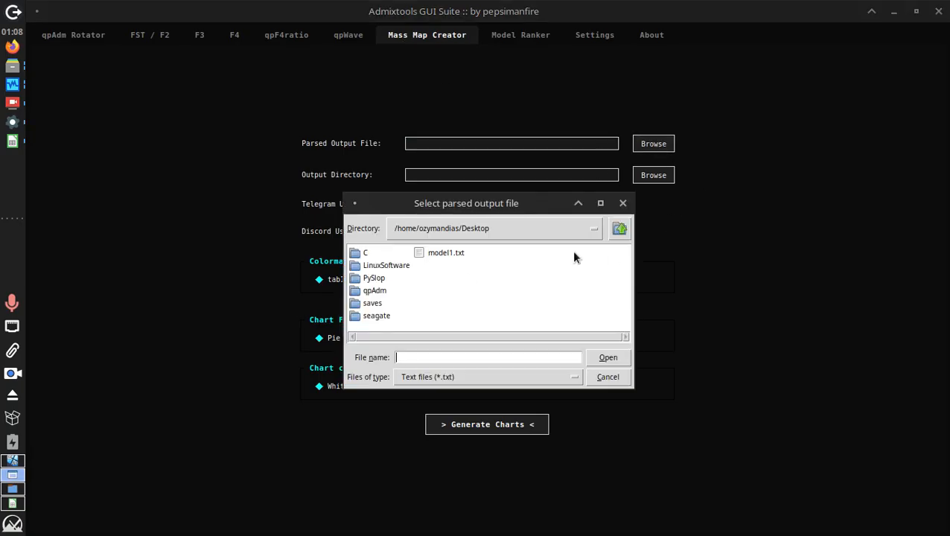
Generate charts from model1.txt into the Desktop folder after entering the Discord username
double_click(432, 248)
left_click(665, 174)
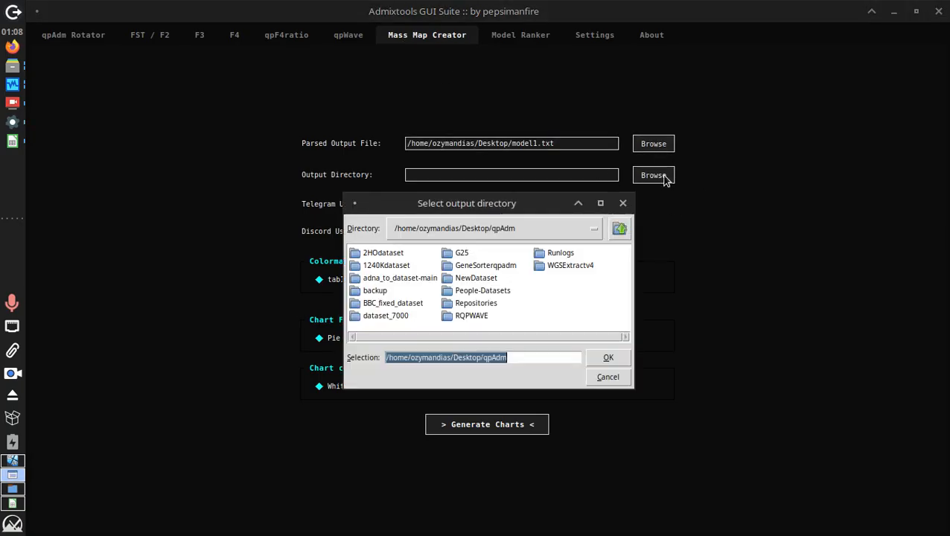
left_click(619, 228)
left_click(608, 359)
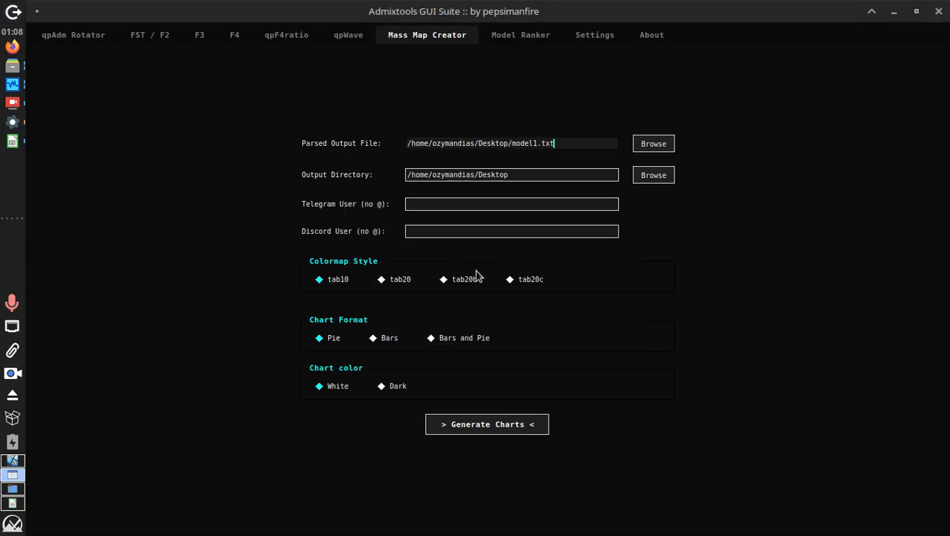
left_click(461, 228)
type("pepsimanfire")
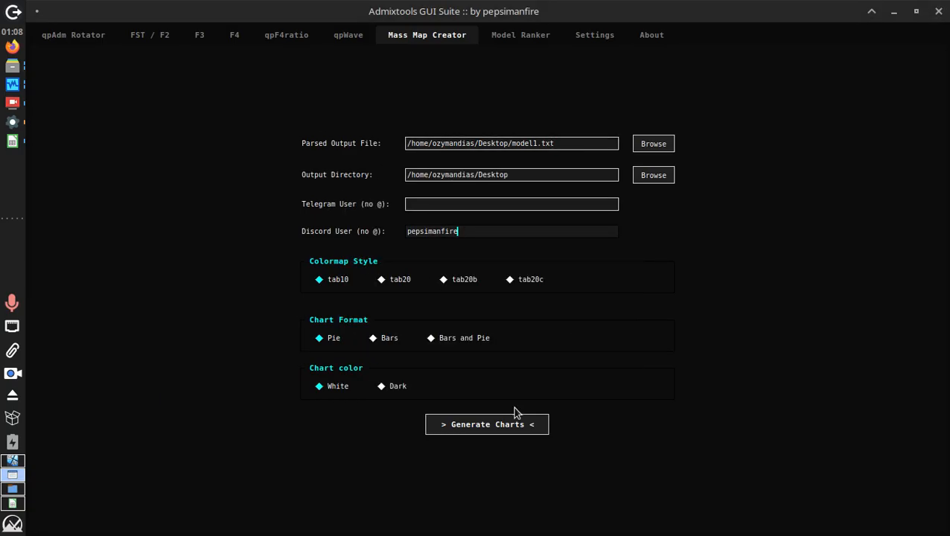
left_click(480, 425)
key("Return")
Regenerate the charts as bars and pie with the tab20 and tab20c colour schemes
left_click(394, 288)
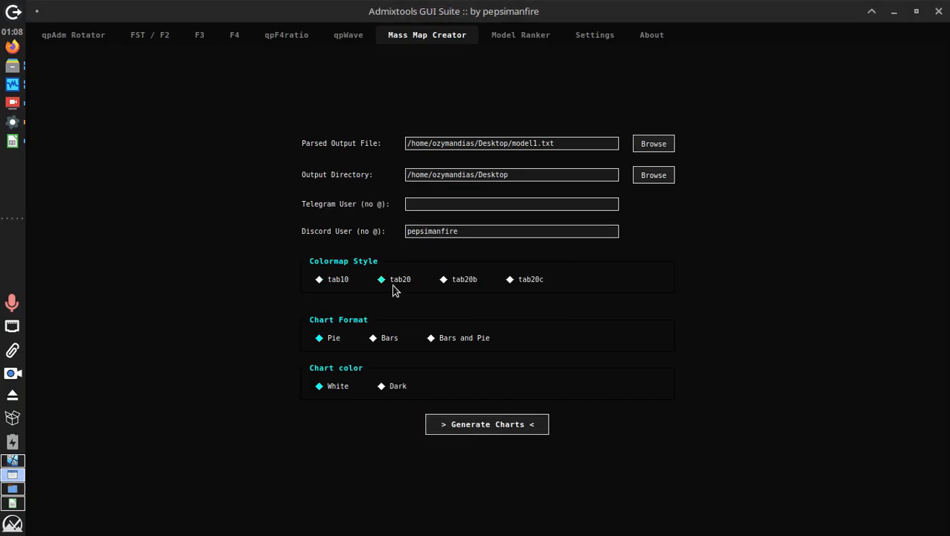
left_click(375, 338)
left_click(488, 421)
left_click(476, 320)
left_click(469, 339)
left_click(523, 279)
left_click(485, 423)
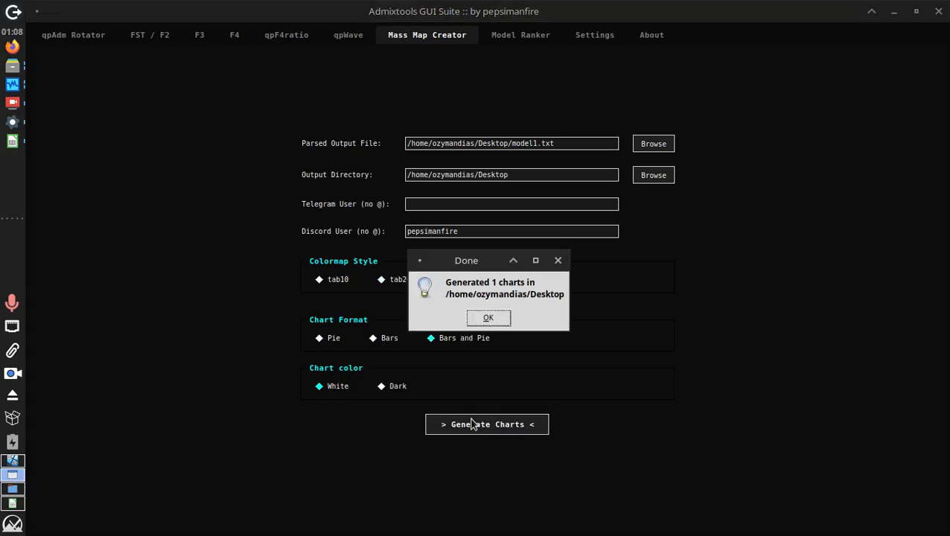
key("Return")
Generate dark-background charts, finishing with tab20b bars-only charts
left_click(384, 384)
left_click(477, 432)
left_click(485, 320)
left_click(466, 281)
left_click(388, 349)
left_click(467, 421)
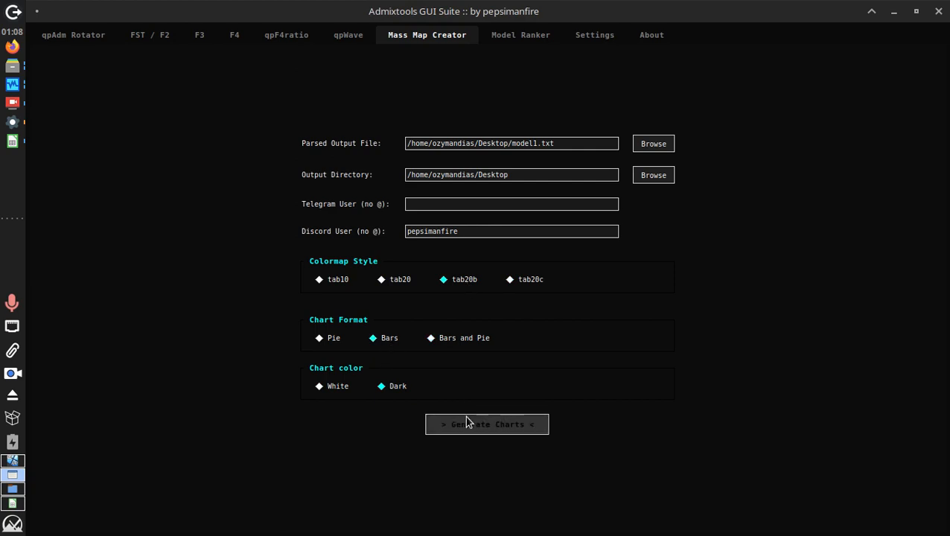
key("Return")
left_click(501, 430)
key("Return")
left_click(22, 484)
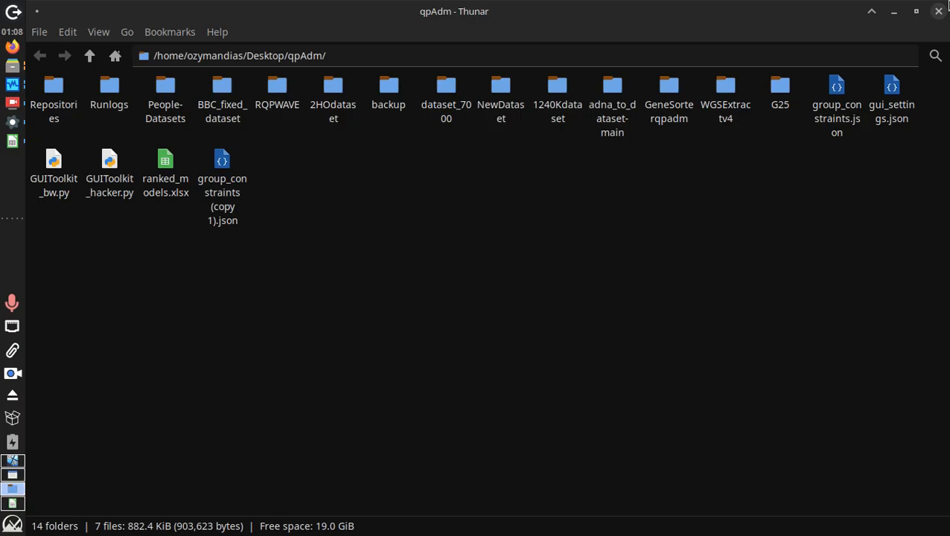
Close the file manager and browse the English.DG pie and bar chart images in the viewer
left_click(938, 12)
double_click(111, 456)
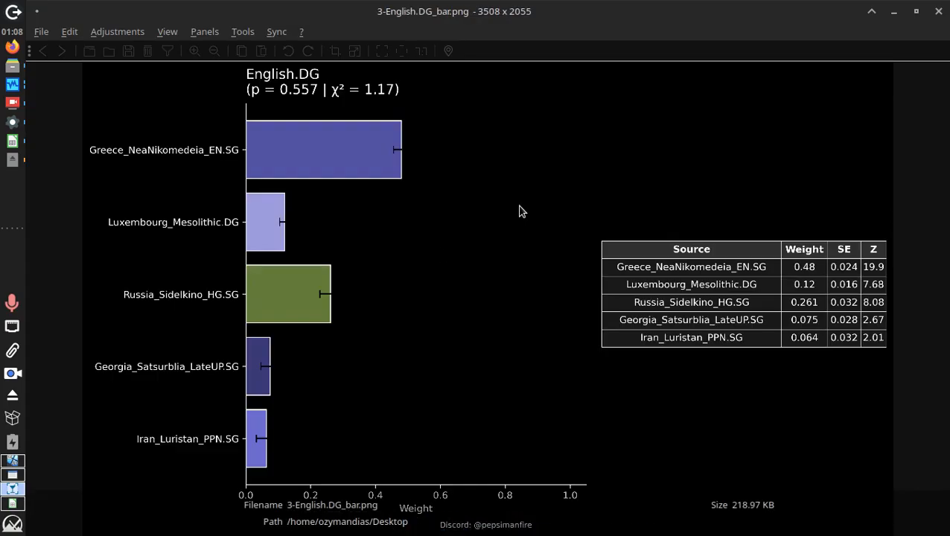
key("Left")
key("Left")
key("Right")
key("Right")
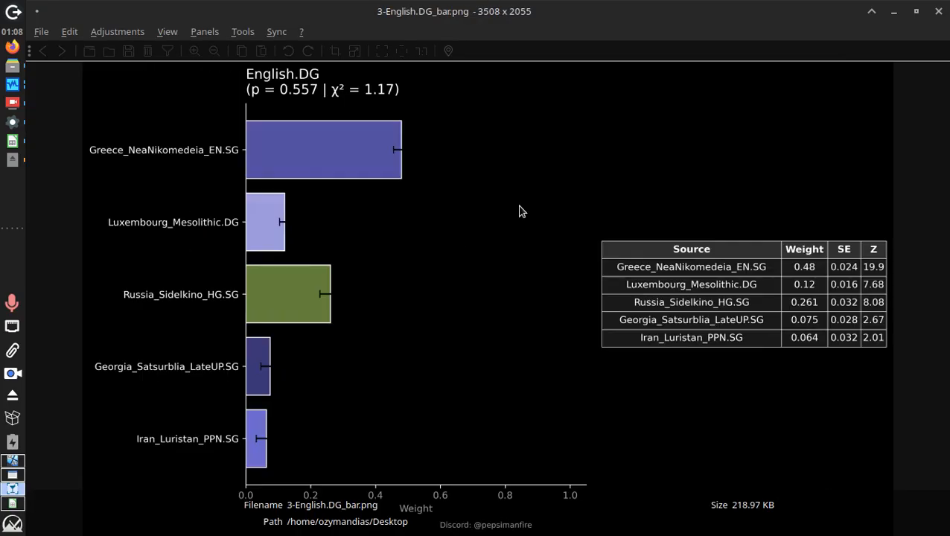
key("Left")
key("Left")
key("Left")
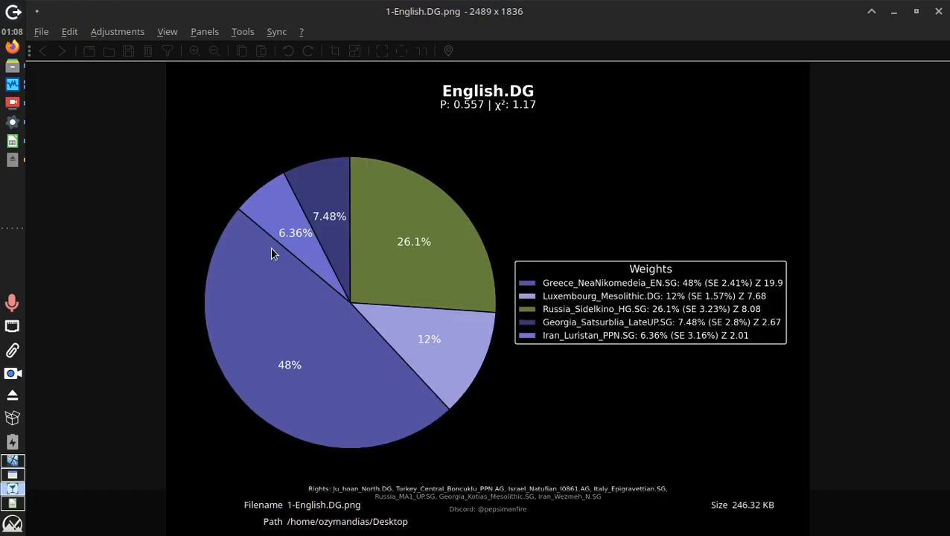
key("Right")
key("Right")
key("Right")
key("Left")
key("Left")
key("Left")
key("Left")
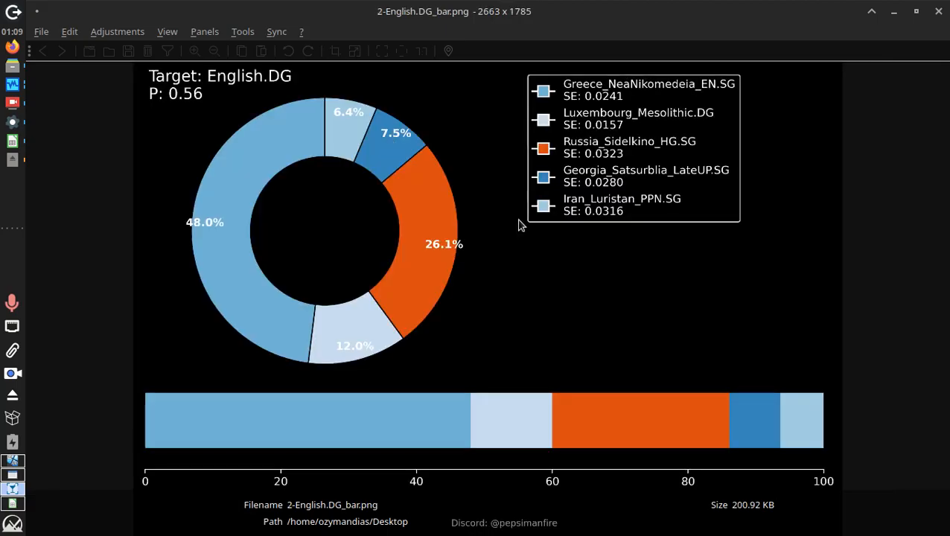
key("Right")
key("Right")
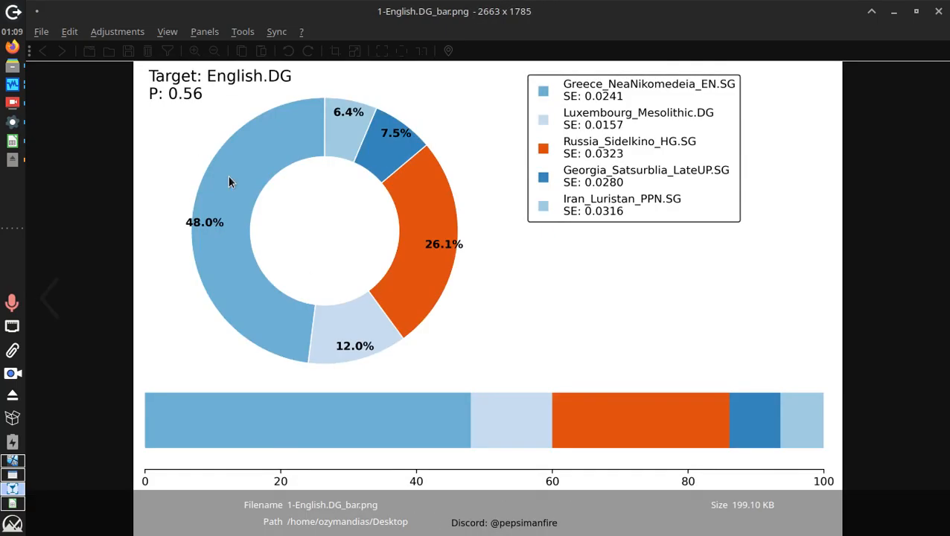
Close the image viewer and return Admixtools to the qpAdm Rotator page
left_click(938, 11)
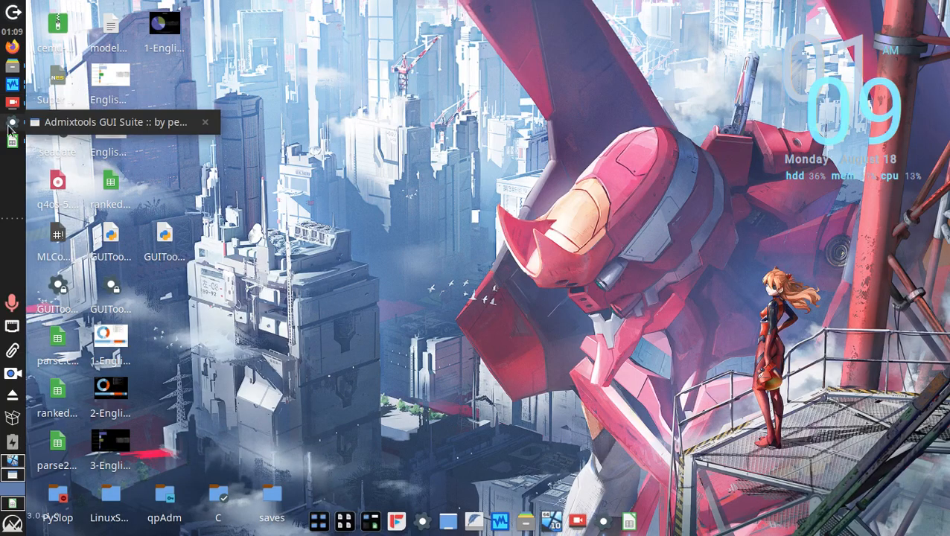
left_click(12, 121)
left_click(112, 40)
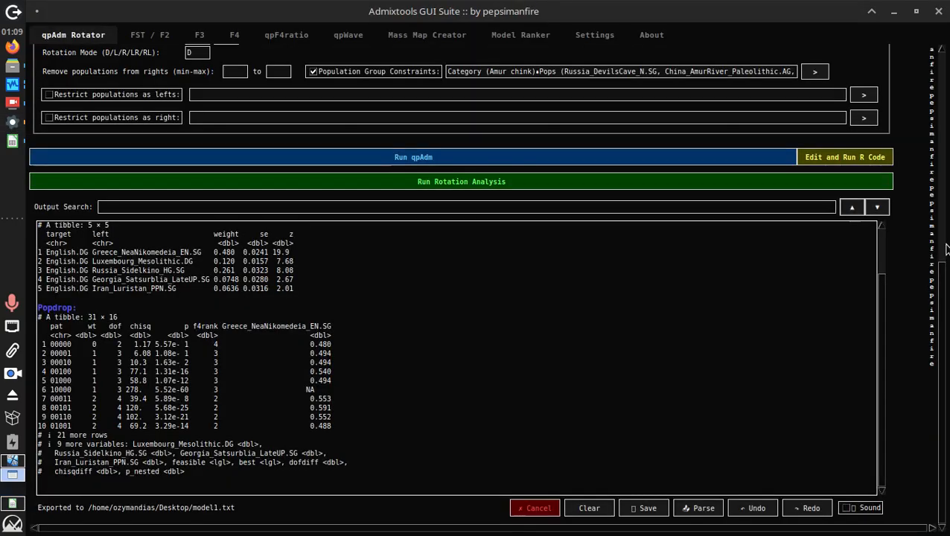
left_click_drag(942, 300, 930, 174)
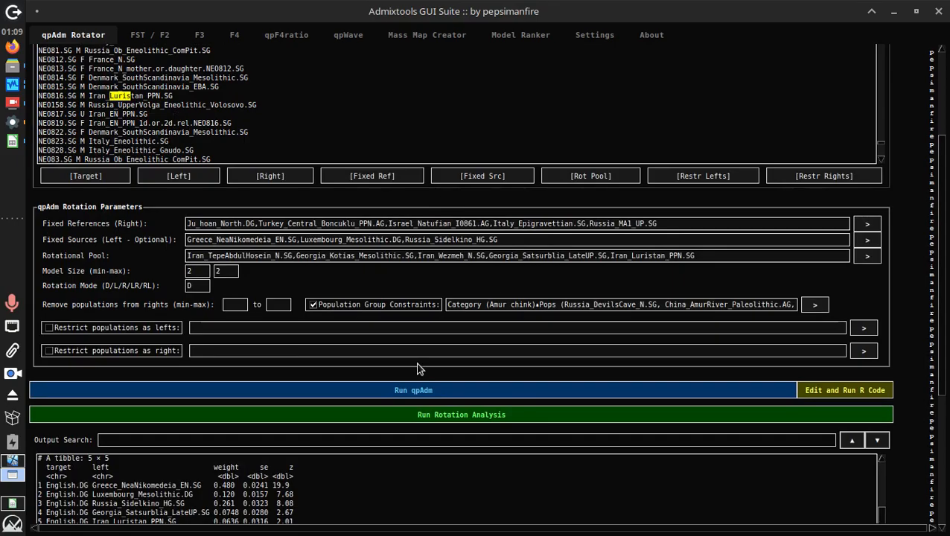
Toggle the restriction options and paste Iran_Luristan_PPN.SG into the left restriction field
left_click(151, 328)
left_click(148, 351)
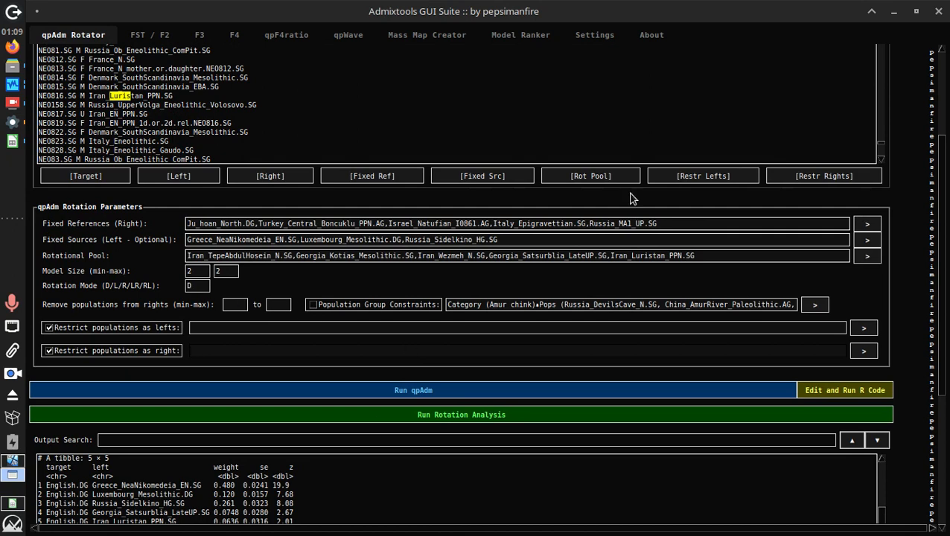
double_click(628, 255)
key("ctrl+c")
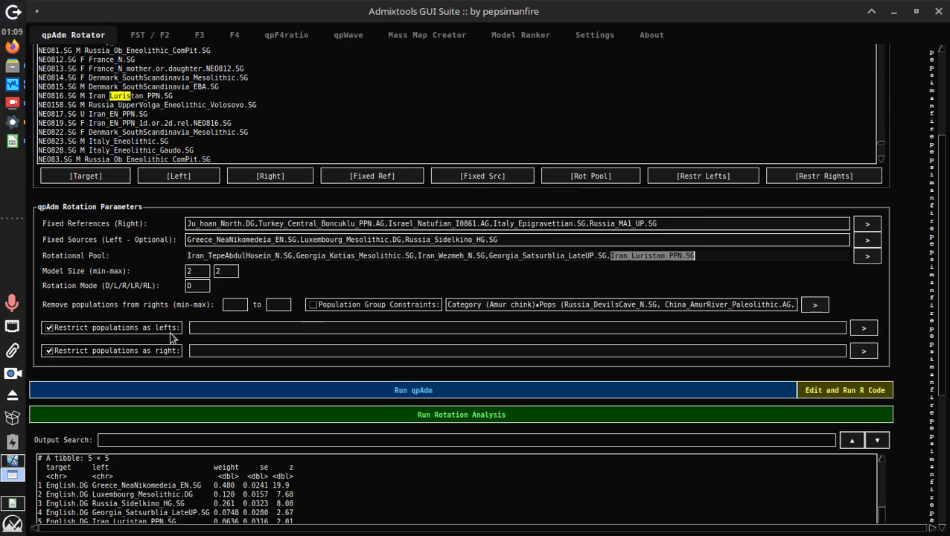
left_click(245, 324)
key("ctrl+v")
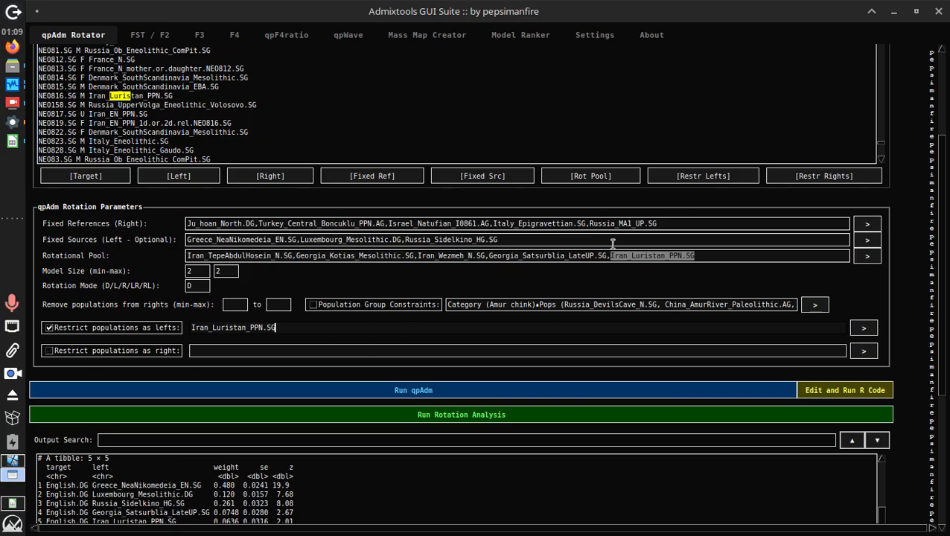
Copy Iran_Luristan_PPN.SG from the Rotational Pool again and delete the accidental duplicate entry
left_click_drag(611, 258, 763, 258)
key("ctrl+c")
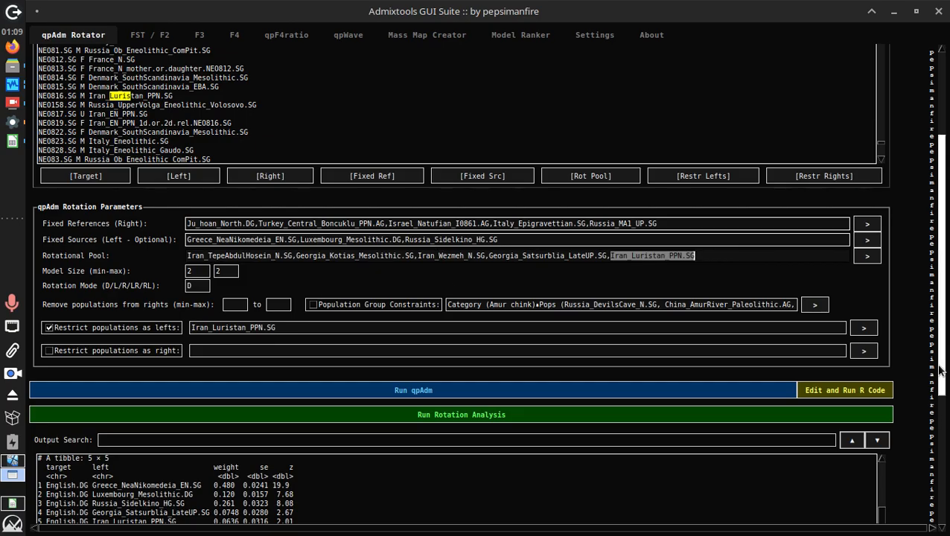
left_click_drag(942, 374, 915, 362)
key("ctrl+v")
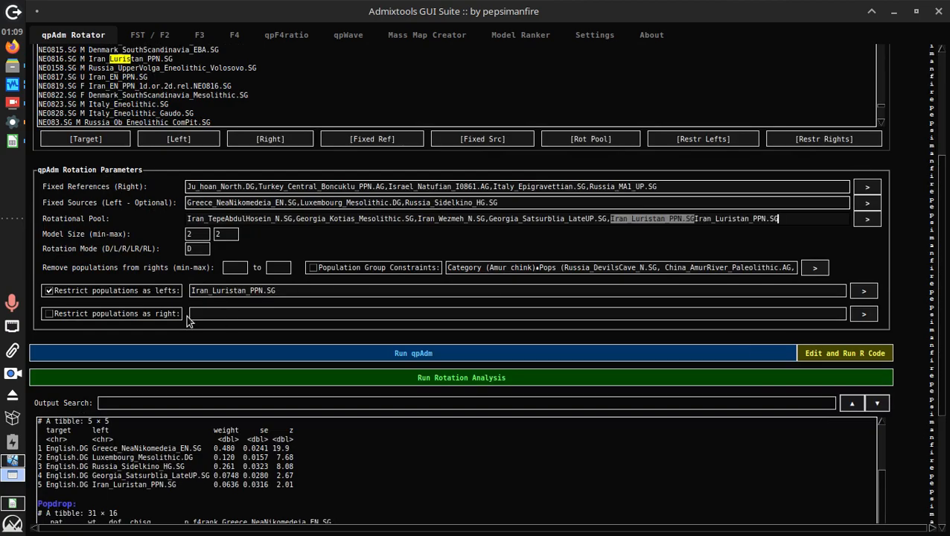
left_click(696, 220)
key("shift+End")
key("ctrl+c")
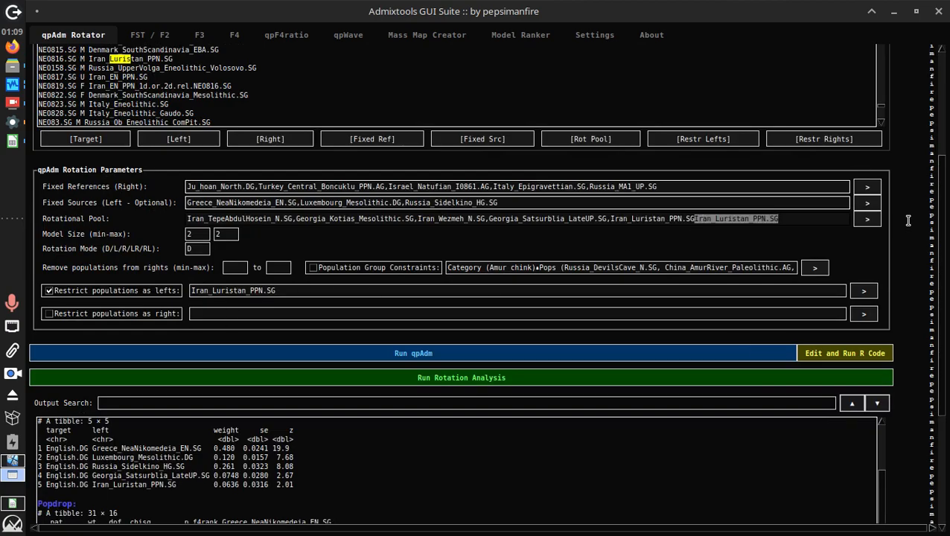
key("BackSpace")
Set Iran_Luristan_PPN.SG as the right restriction and clear and disable the left restriction
left_click(297, 314)
key("ctrl+v")
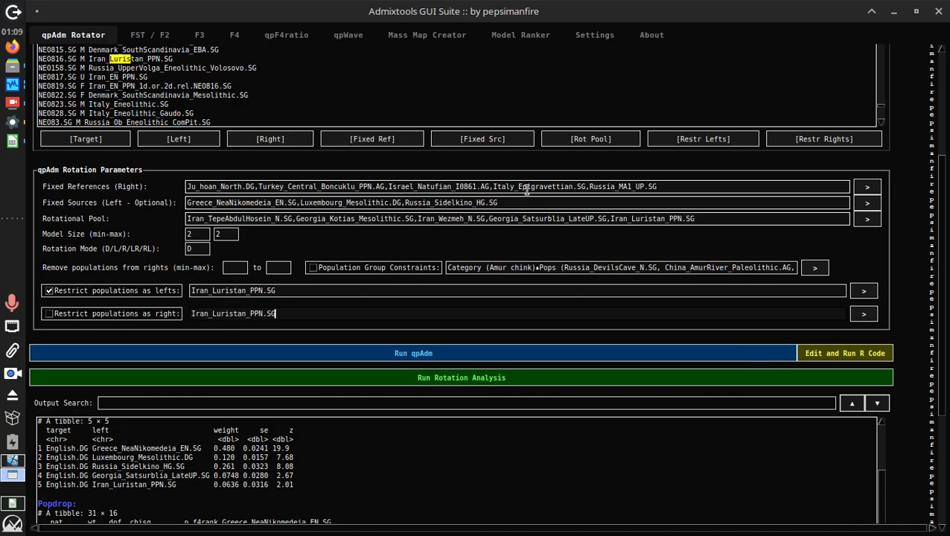
left_click(284, 291)
key("ctrl+a")
key("BackSpace")
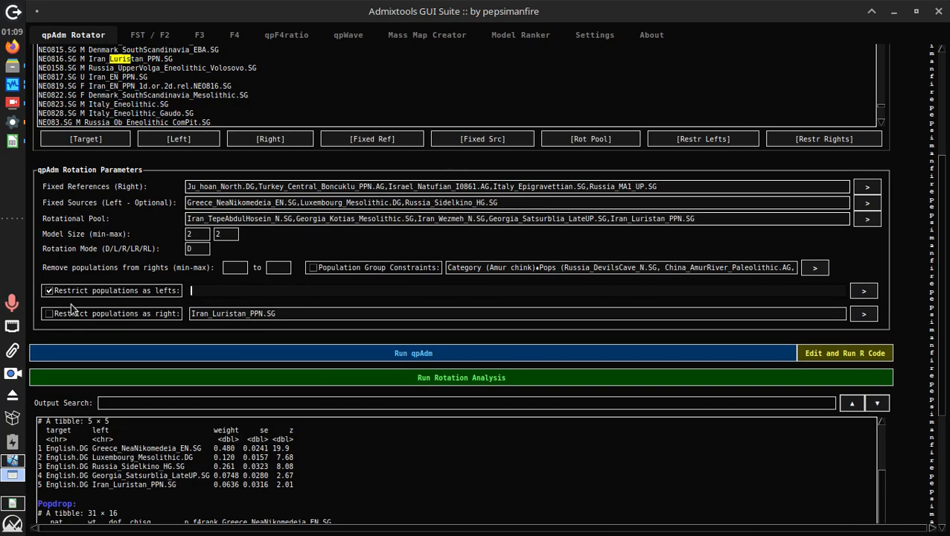
left_click(272, 312)
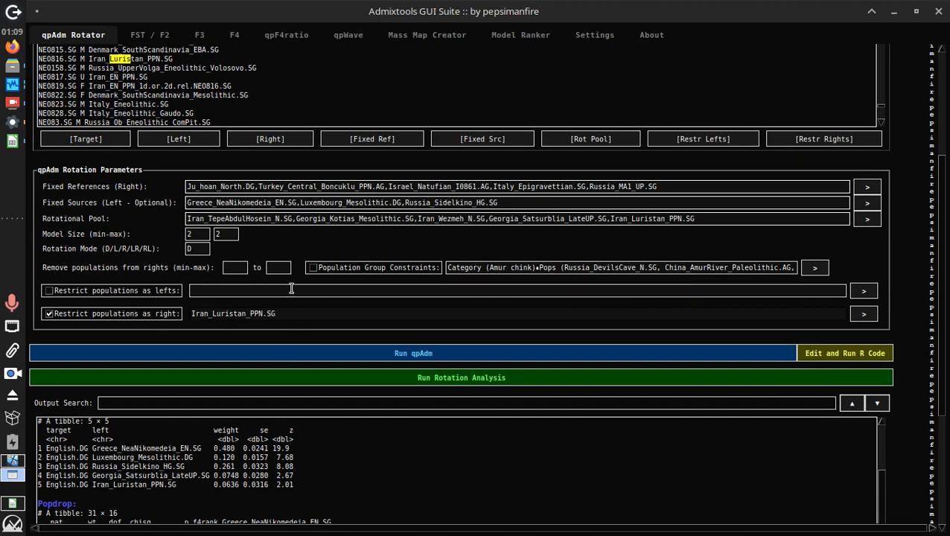
left_click(260, 286)
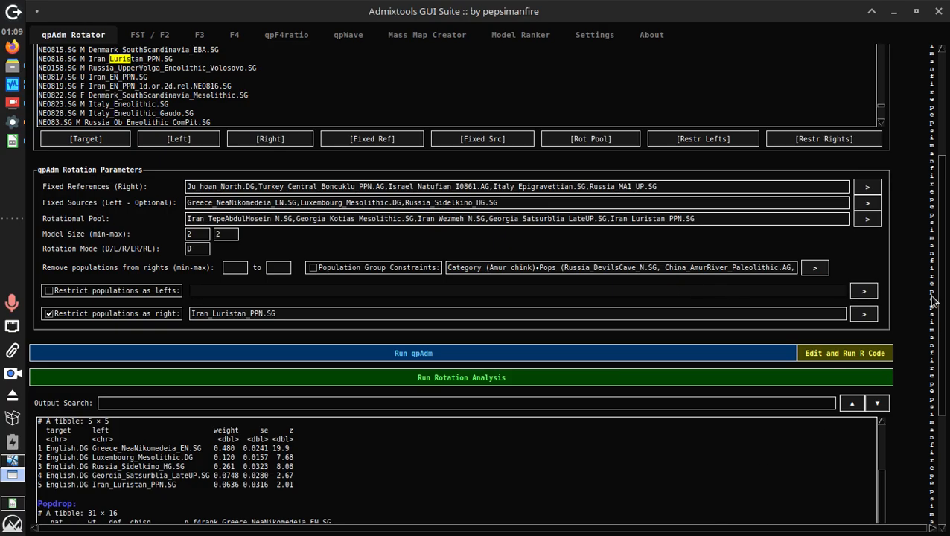
scroll(771, 306, "down", 1)
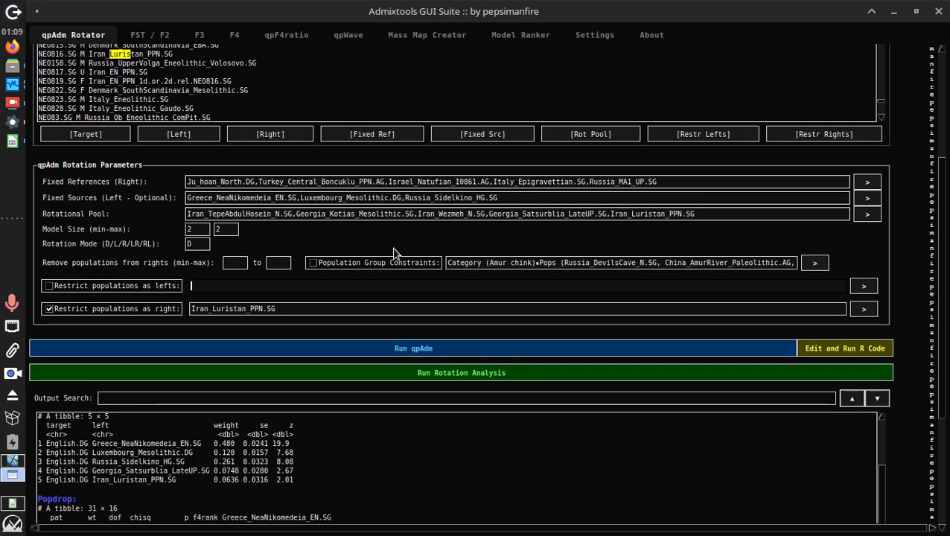